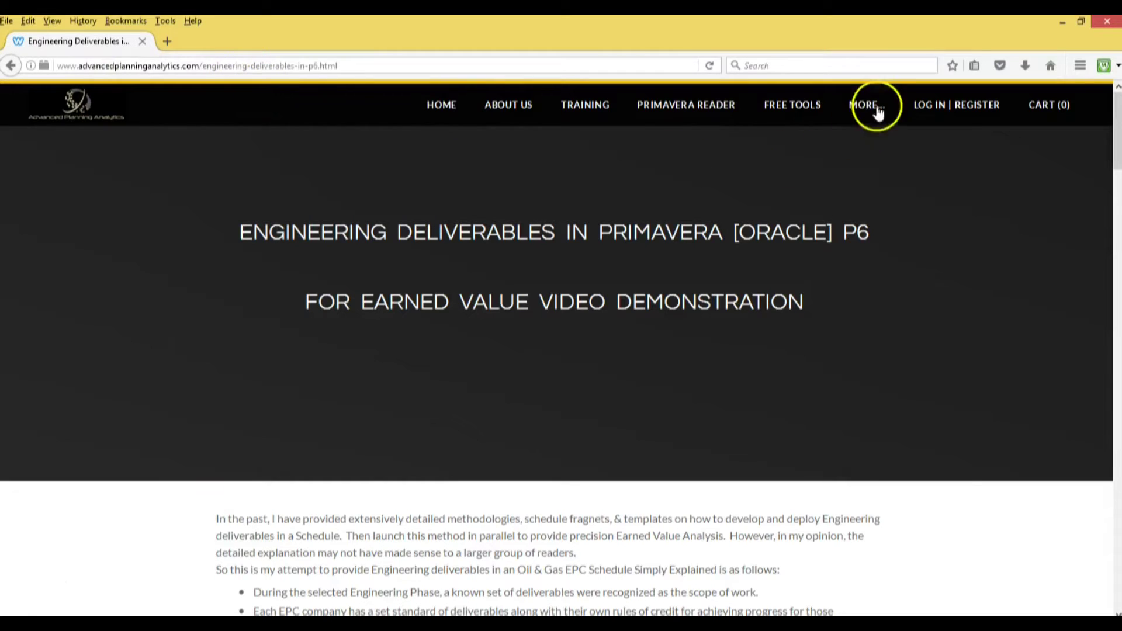
- Scroll the Engineering Deliverables article down to the Figure 2 Detail Design slide, then bring up the Rolling Wave Planning PDF
mouse_move(877, 111)
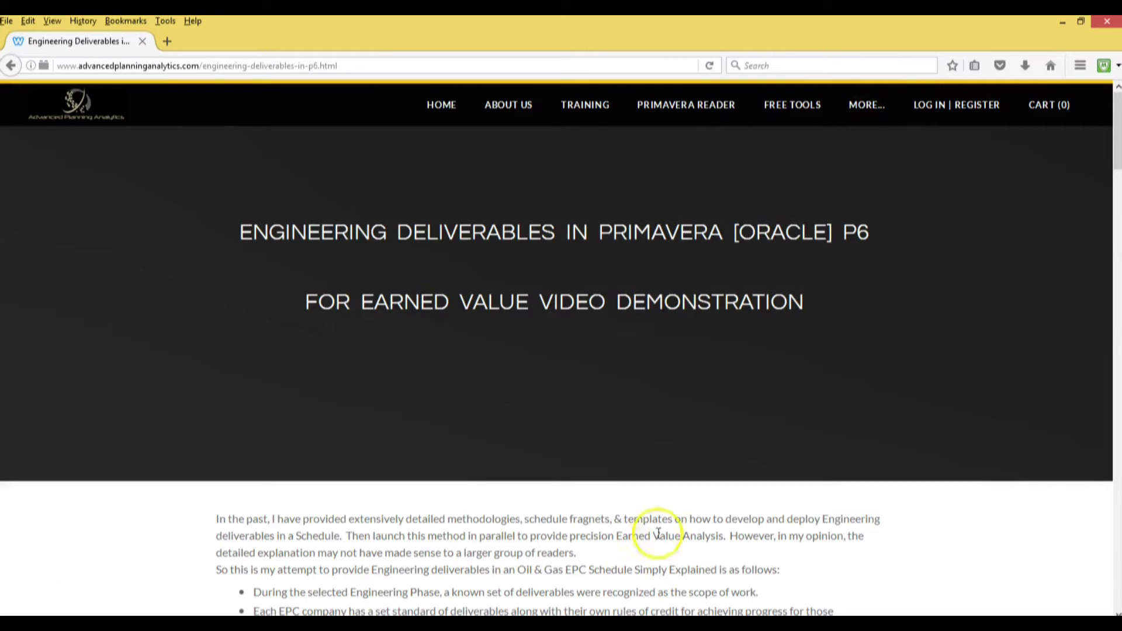
scroll(761, 512, "down", 5)
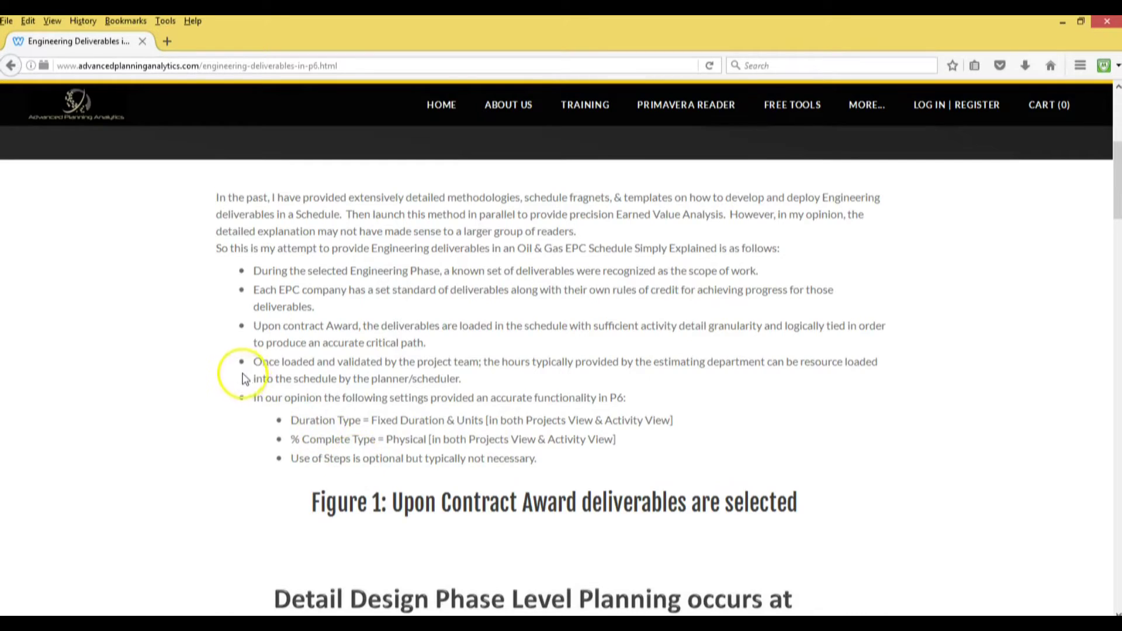
scroll(240, 371, "down", 6)
scroll(246, 375, "down", 1)
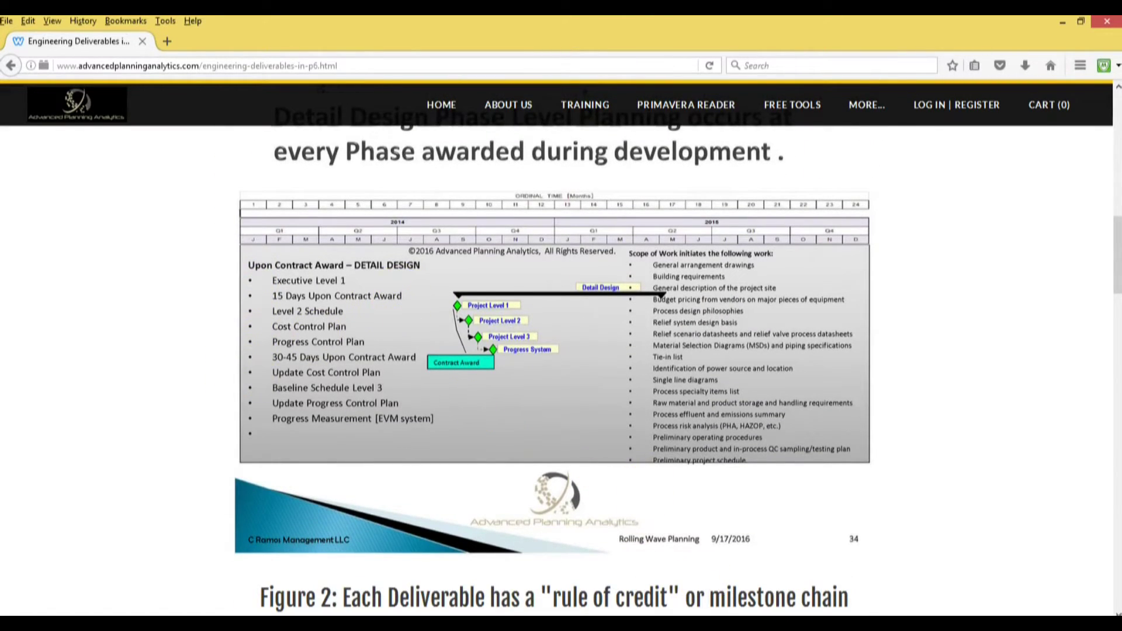
left_click(965, 590)
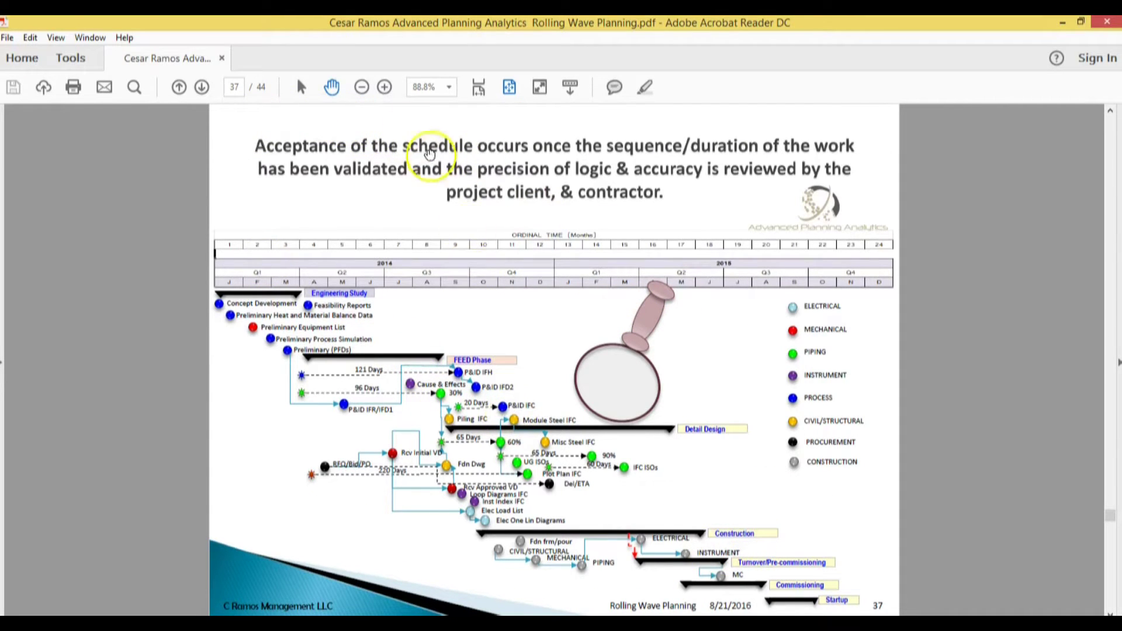
- Zoom the page 37 schedule diagram to 100% and scroll down slightly
left_click(386, 87)
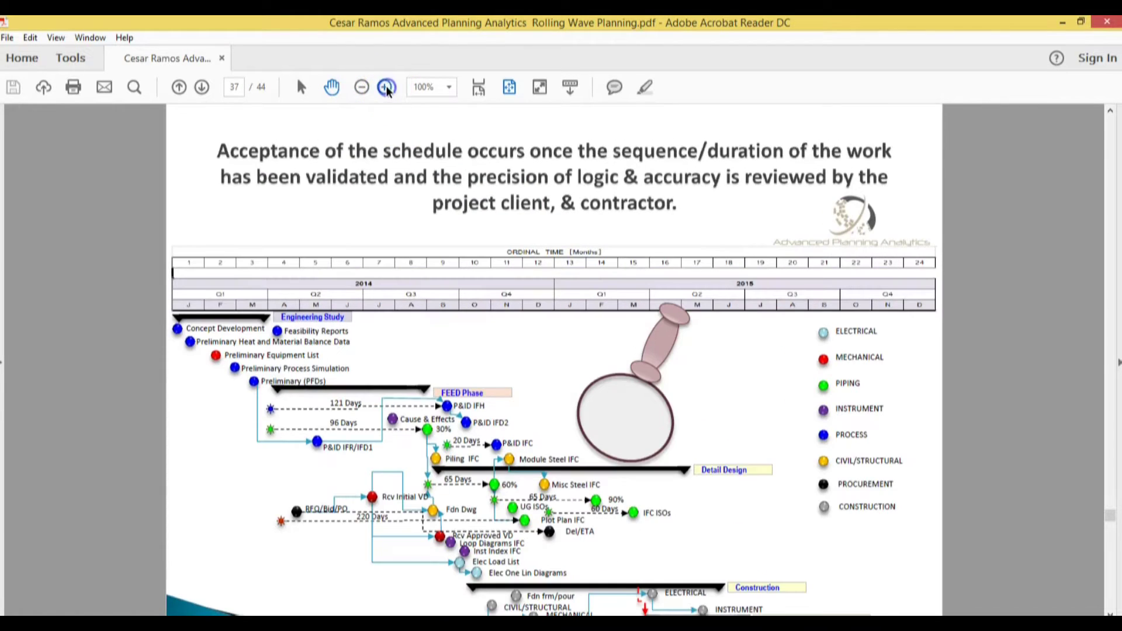
scroll(614, 344, "down", 2)
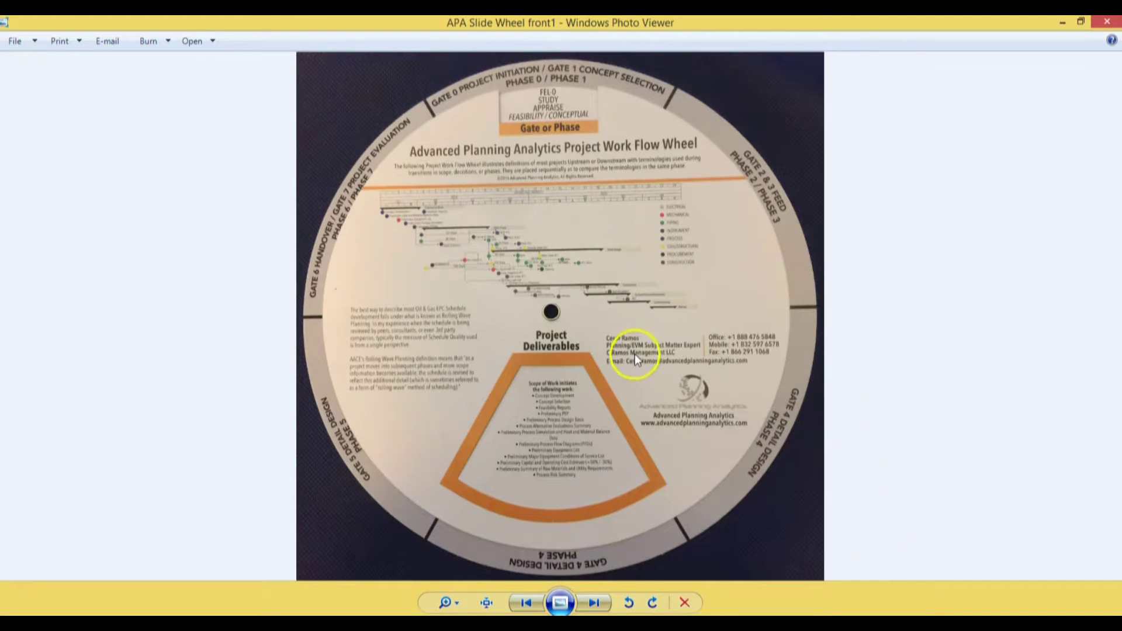
- Zoom into the Work Flow Wheel photo and pan between the Gate or Phase header and Project Deliverables
scroll(635, 353, "up", 4)
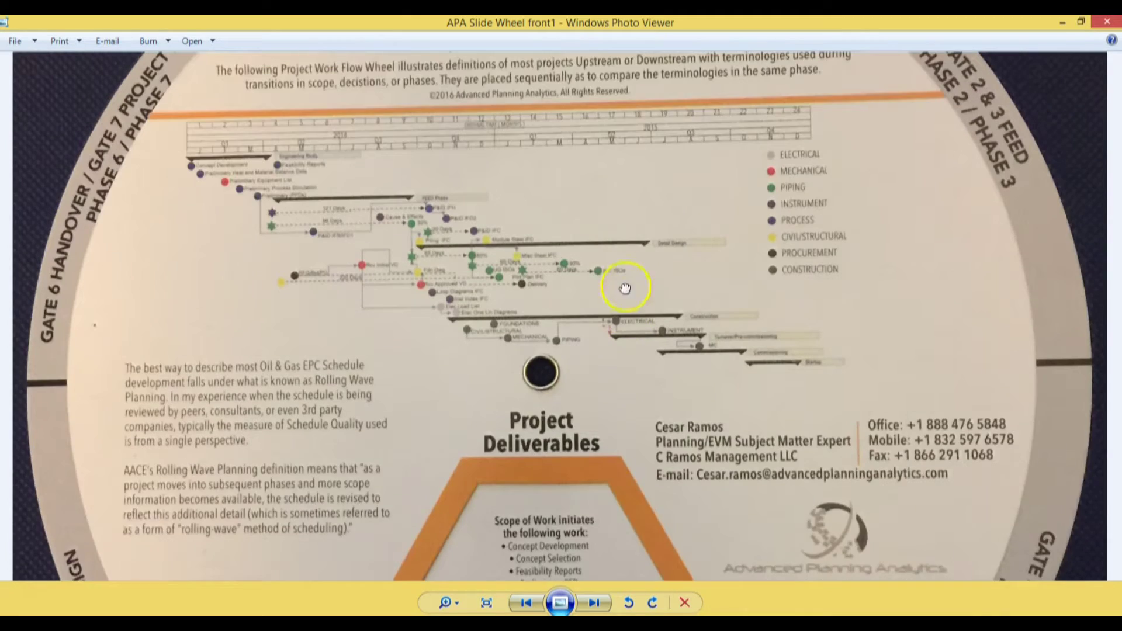
left_click_drag(625, 288, 634, 451)
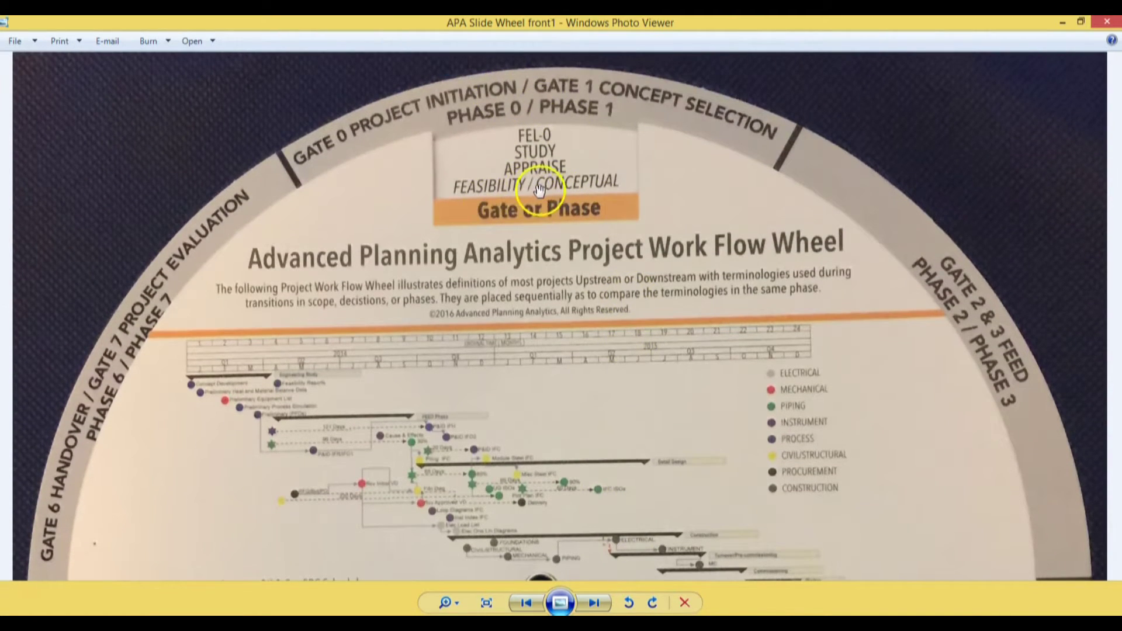
left_click_drag(575, 444, 576, 251)
left_click_drag(611, 464, 631, 188)
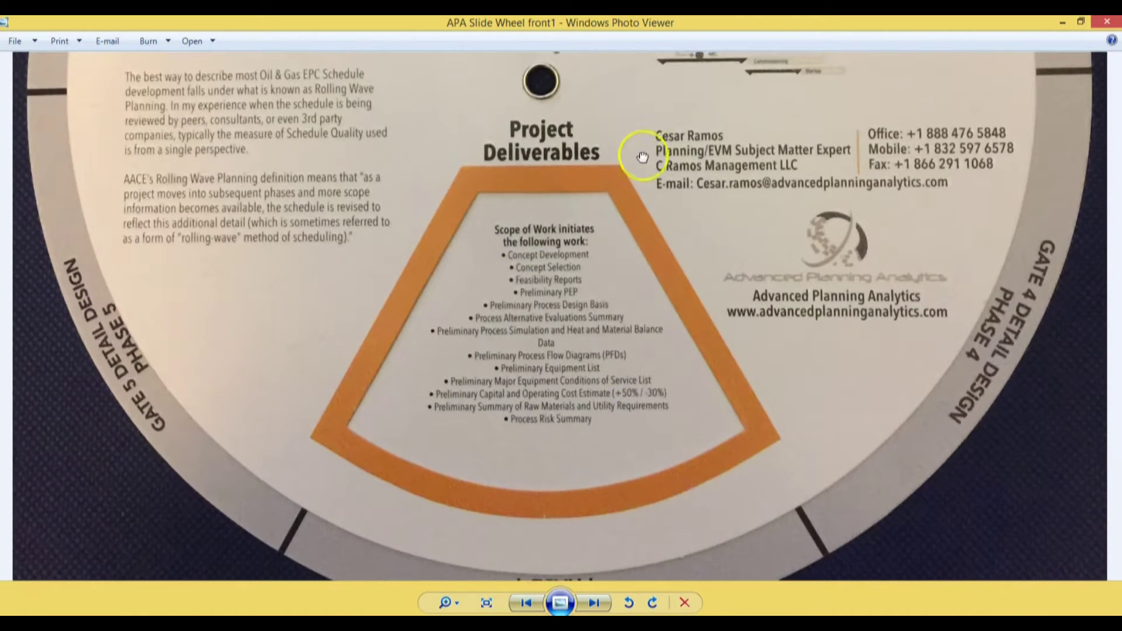
left_click_drag(643, 146, 643, 380)
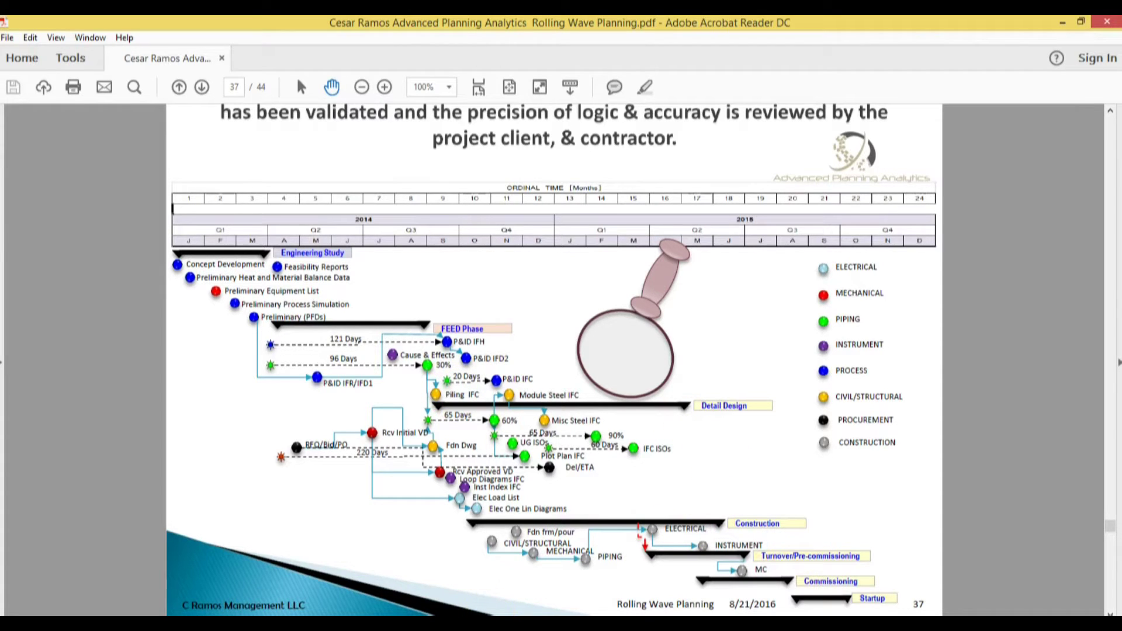
- Read the article's Rules of Credit, Figure 3 Gantt and Summary, then return to Primavera's ISBL project
mouse_move(533, 624)
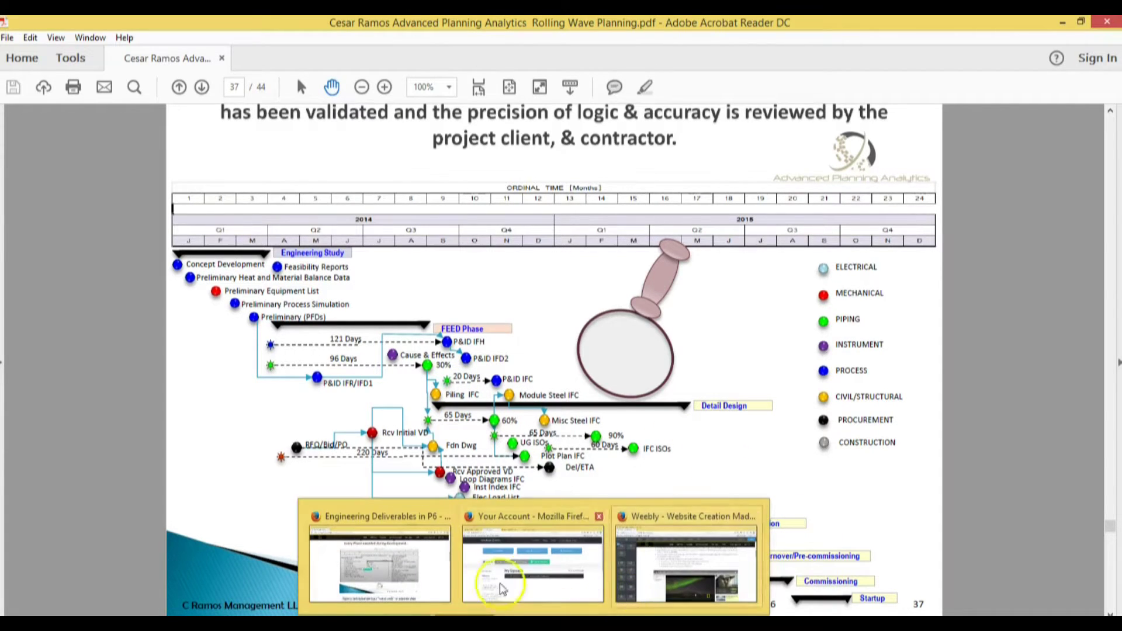
left_click(435, 570)
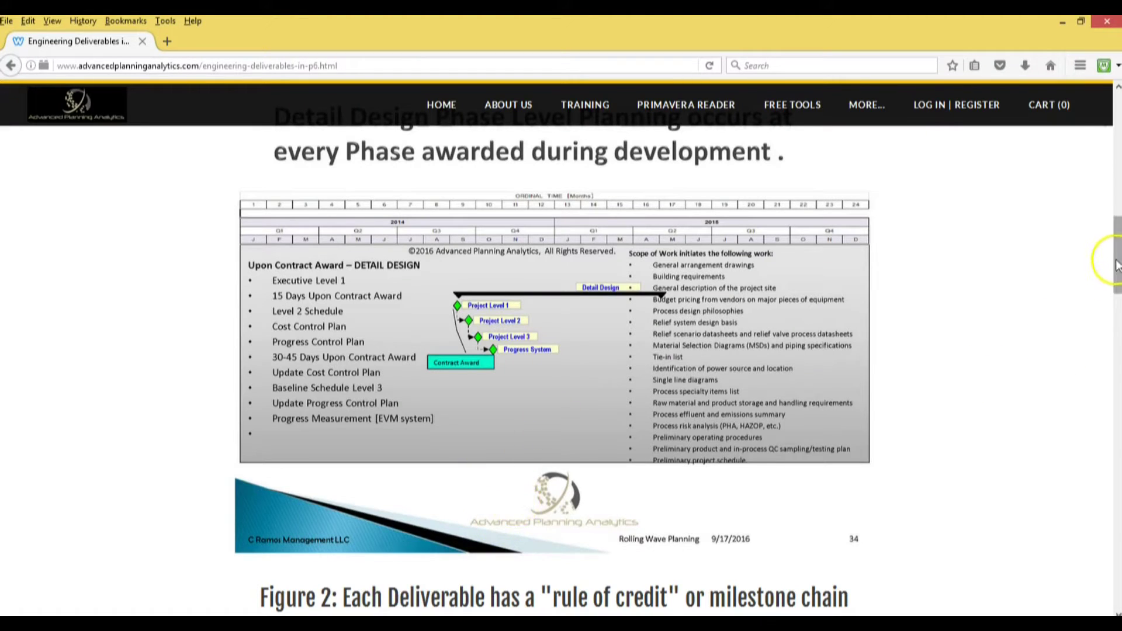
left_click_drag(1116, 265, 1115, 346)
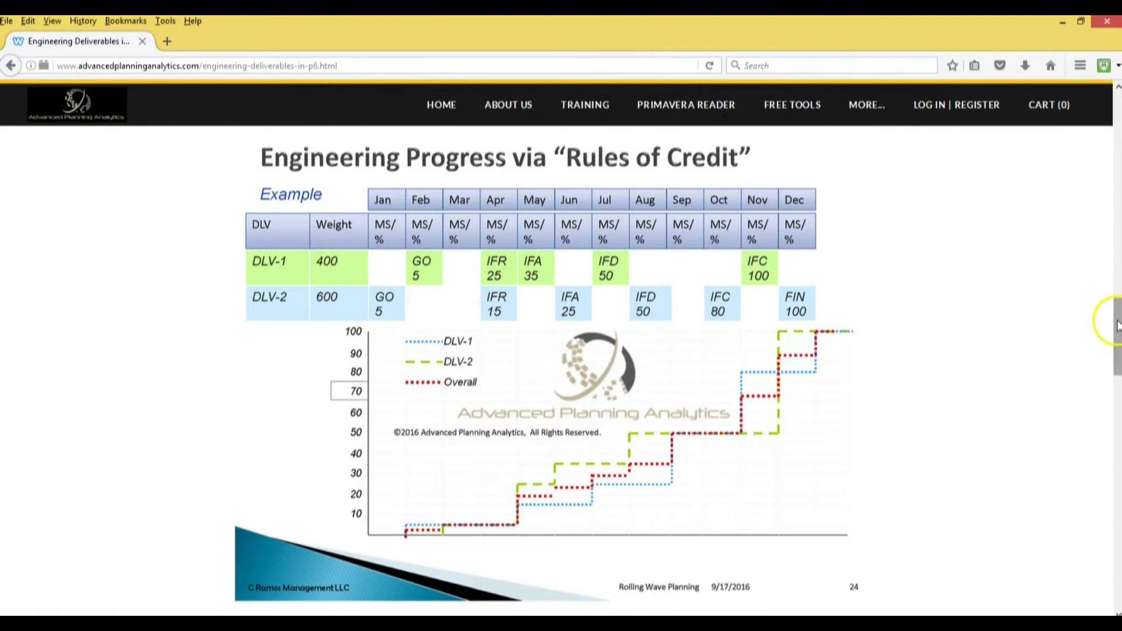
left_click_drag(1118, 324, 1109, 393)
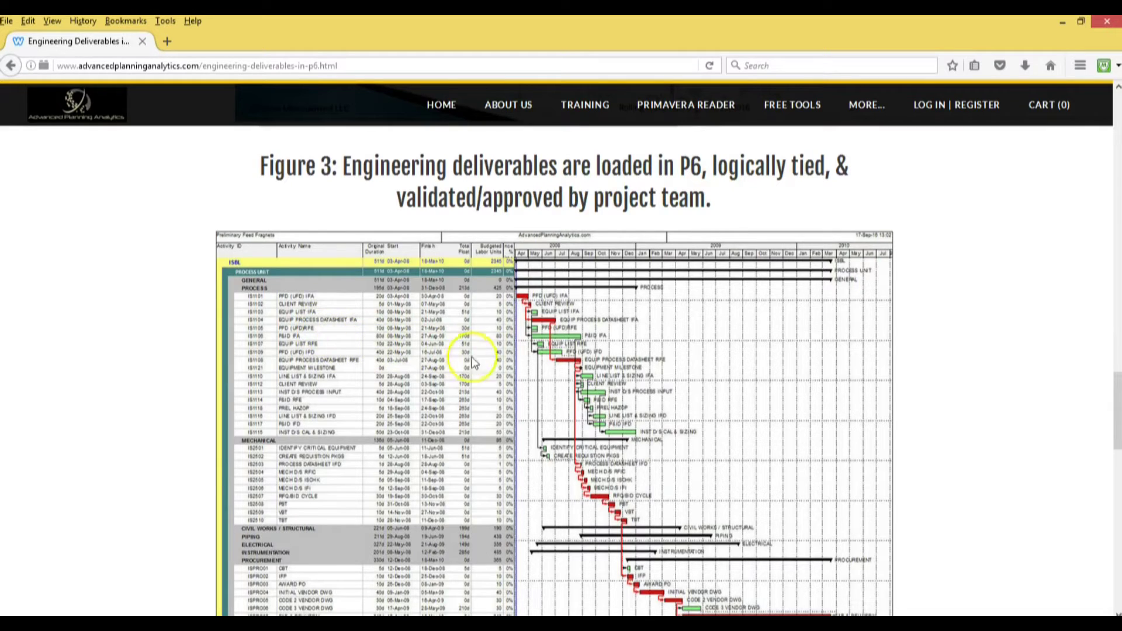
left_click_drag(1117, 395, 1105, 540)
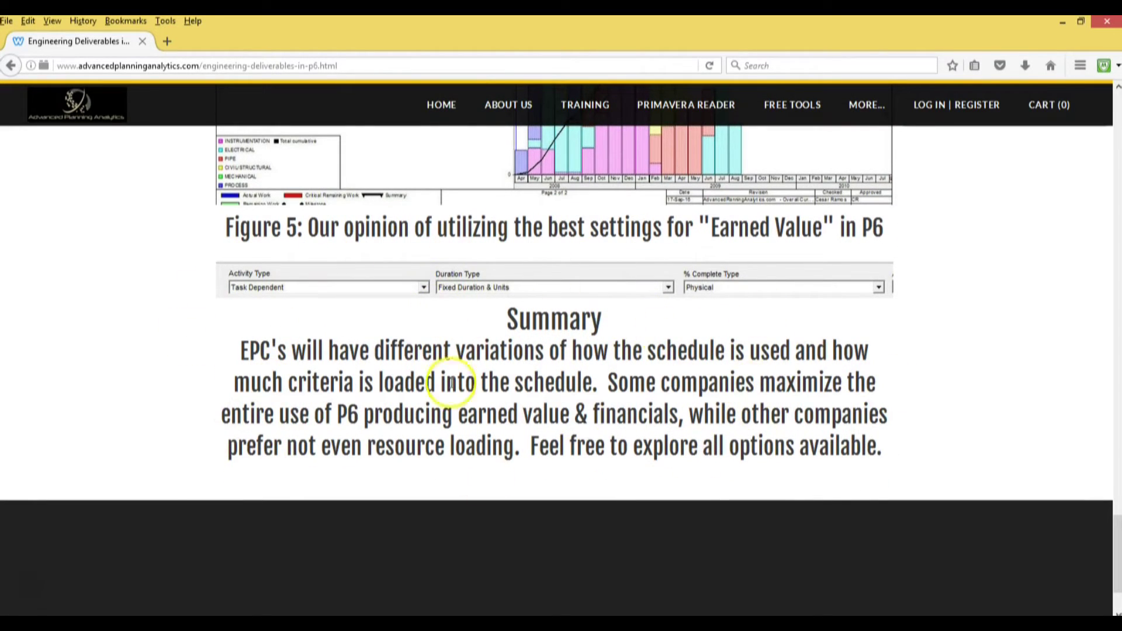
left_click_drag(1112, 546, 1110, 409)
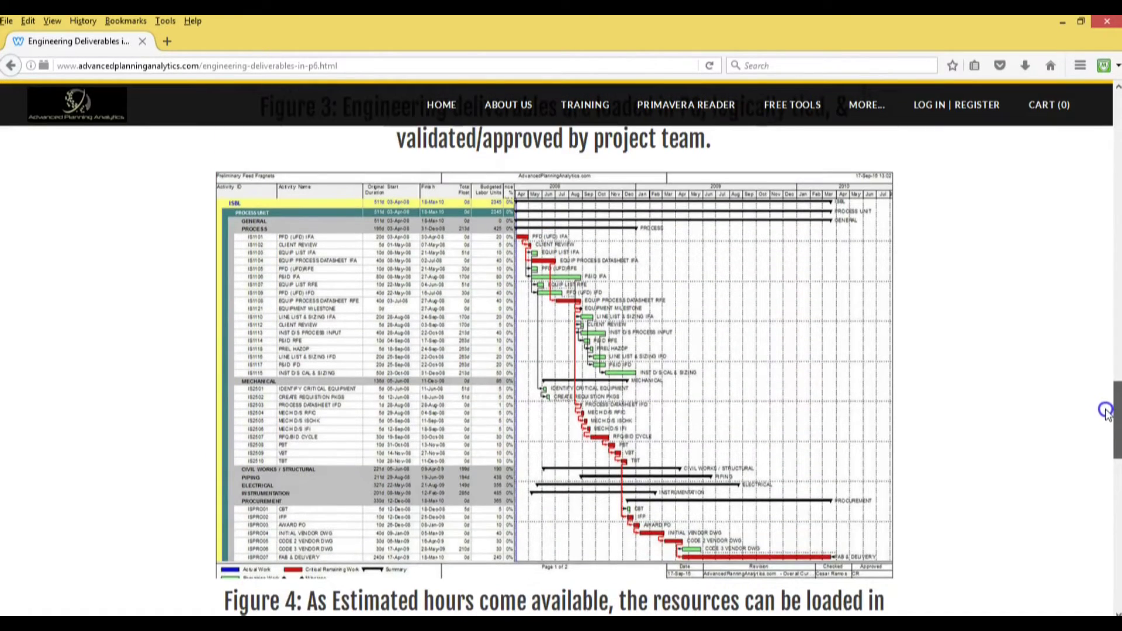
key("alt+Tab")
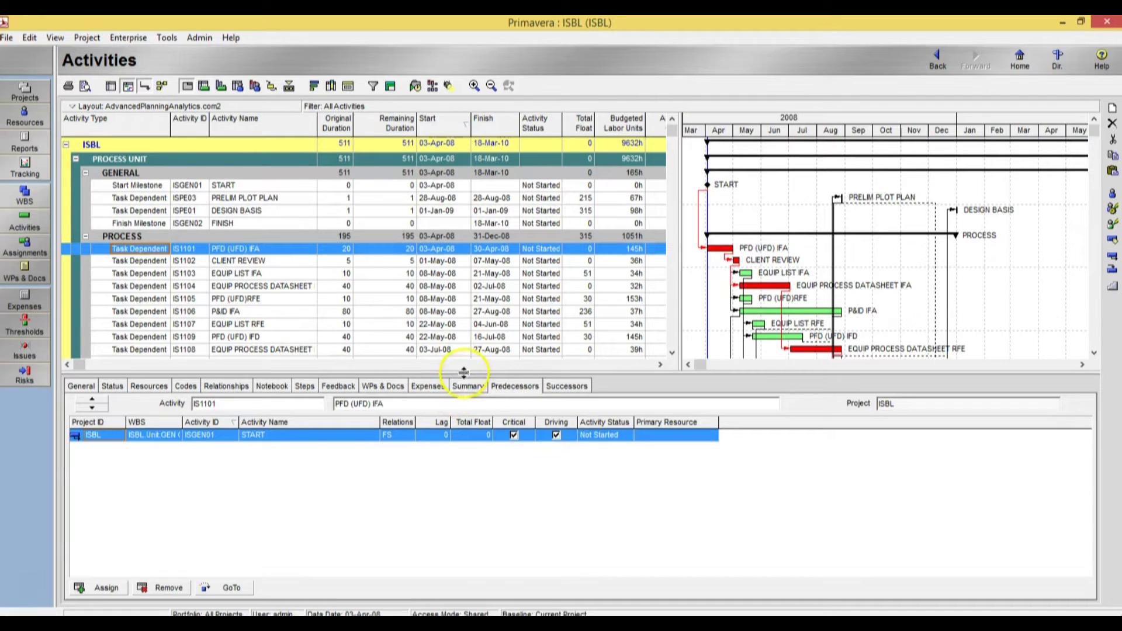
- Enlarge the activity grid and apply the saved AdvancedPlanningAnalytics.com.3 layout, discarding current layout changes
left_click_drag(463, 372, 458, 532)
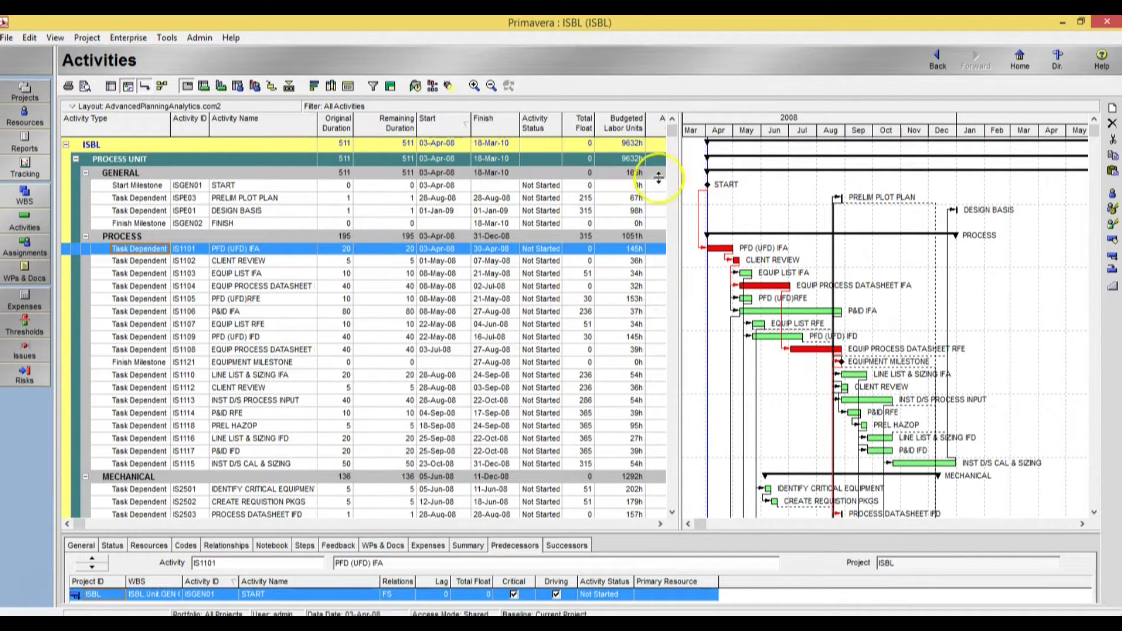
mouse_move(666, 125)
left_mouse_down()
mouse_move(660, 322)
mouse_move(665, 152)
mouse_move(679, 120)
left_mouse_up()
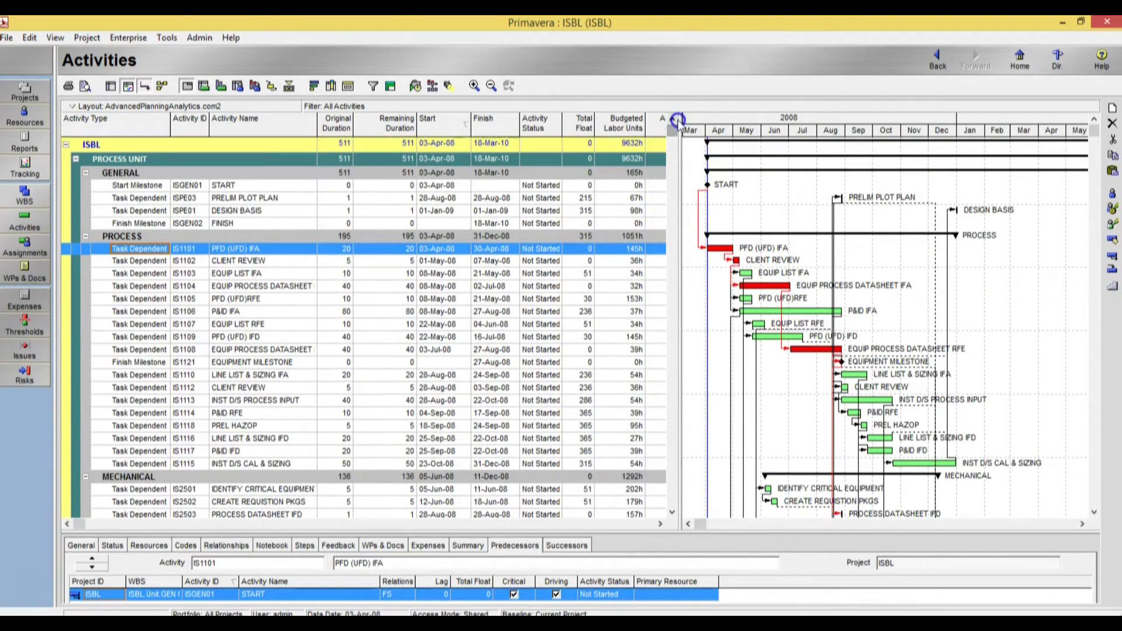
left_click(186, 108)
mouse_move(186, 122)
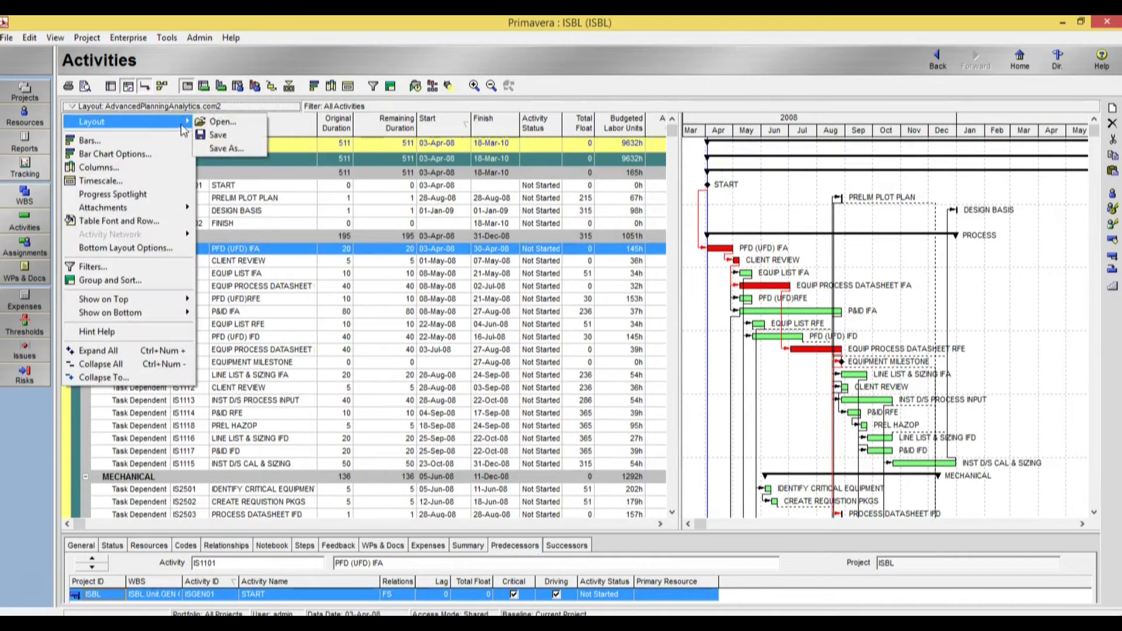
left_click(228, 124)
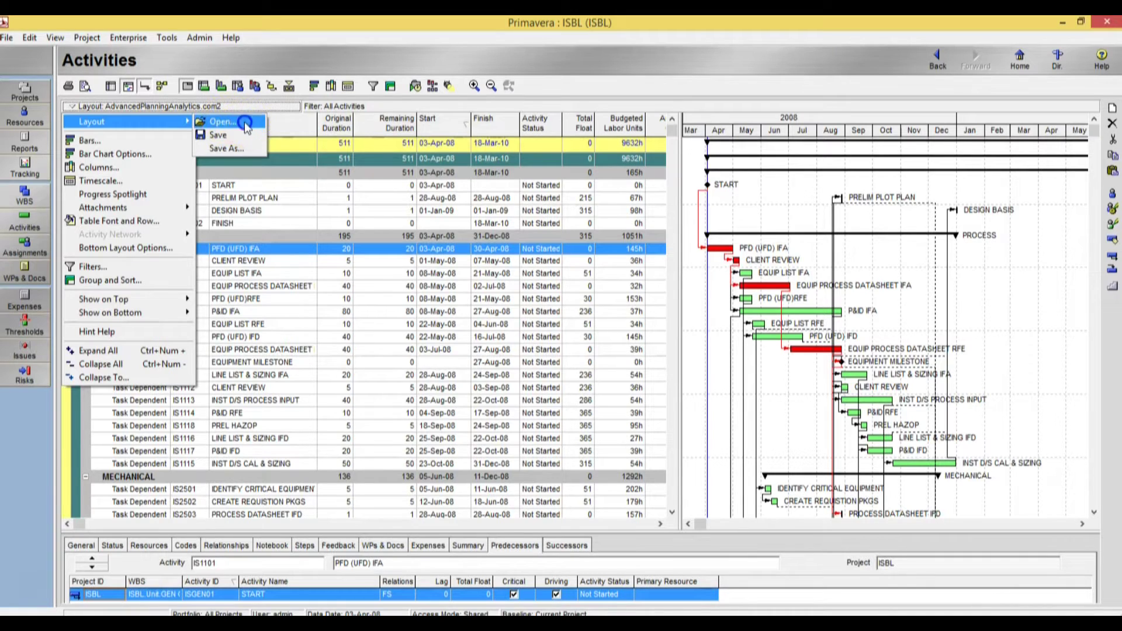
left_click(570, 361)
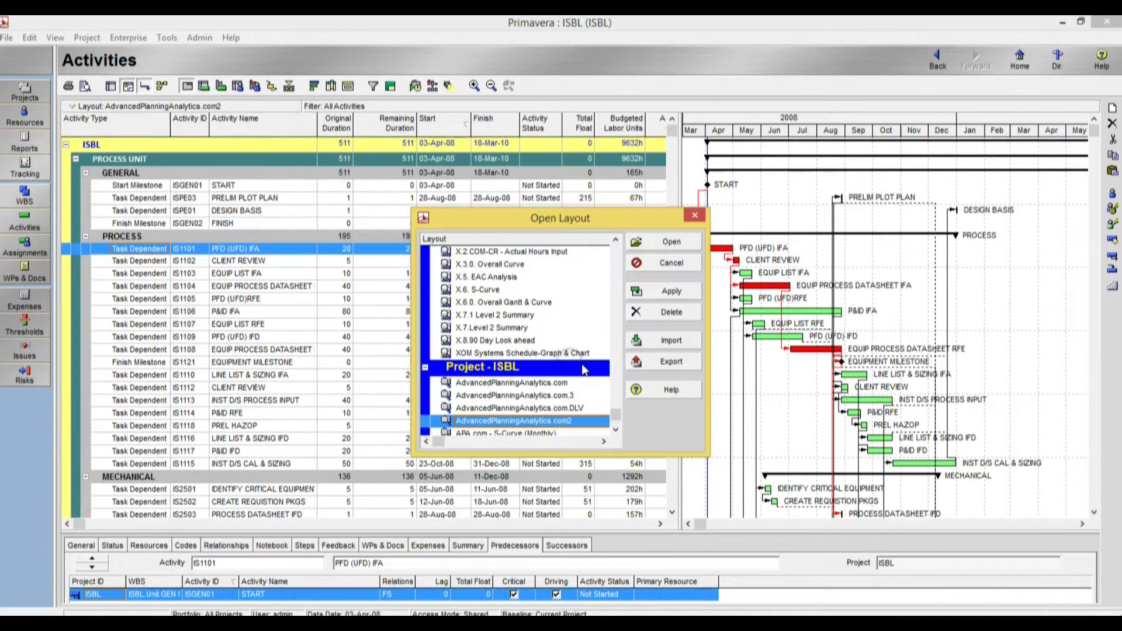
scroll(618, 420, "down", 1)
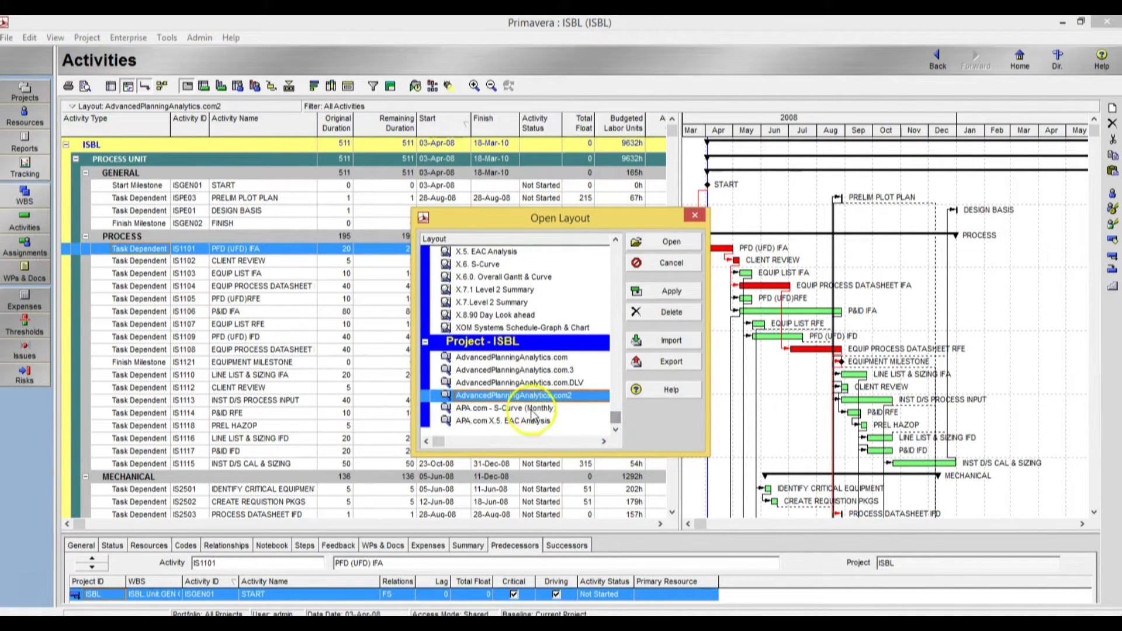
left_click(555, 371)
left_click(639, 285)
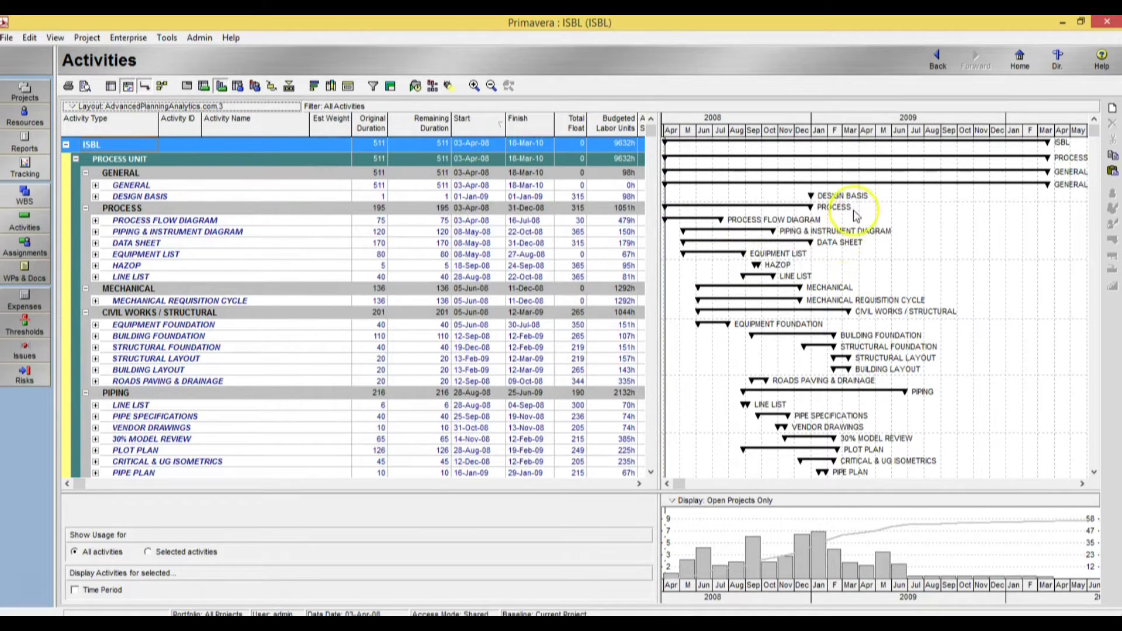
- Compress the Gantt timescale slightly and expand all activity groups to show their tasks
left_click(96, 221)
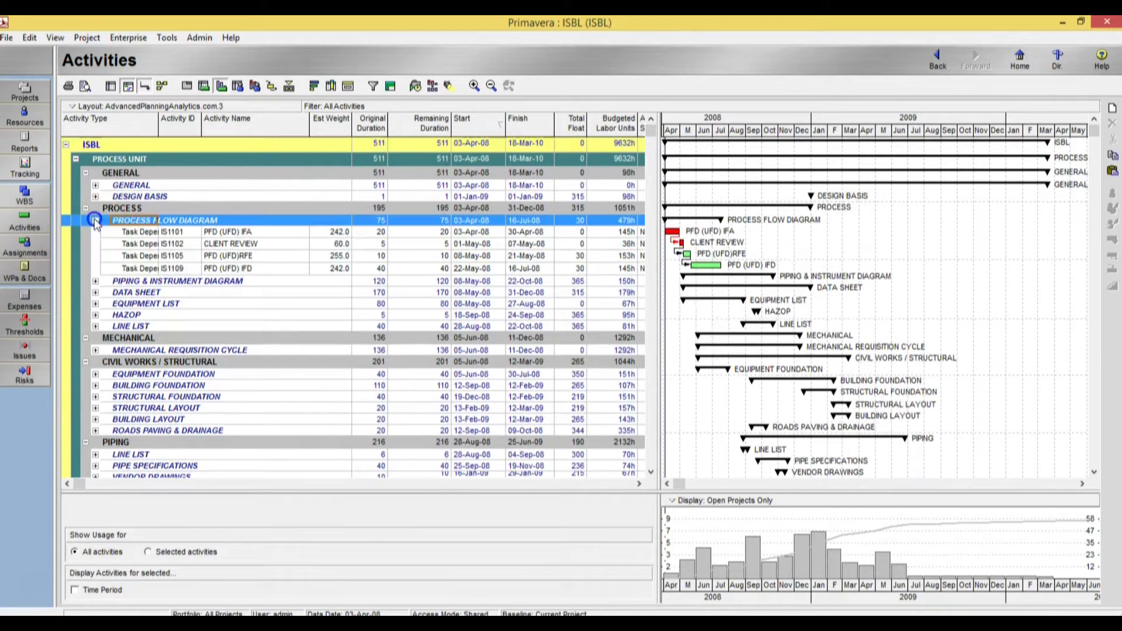
left_click(96, 221)
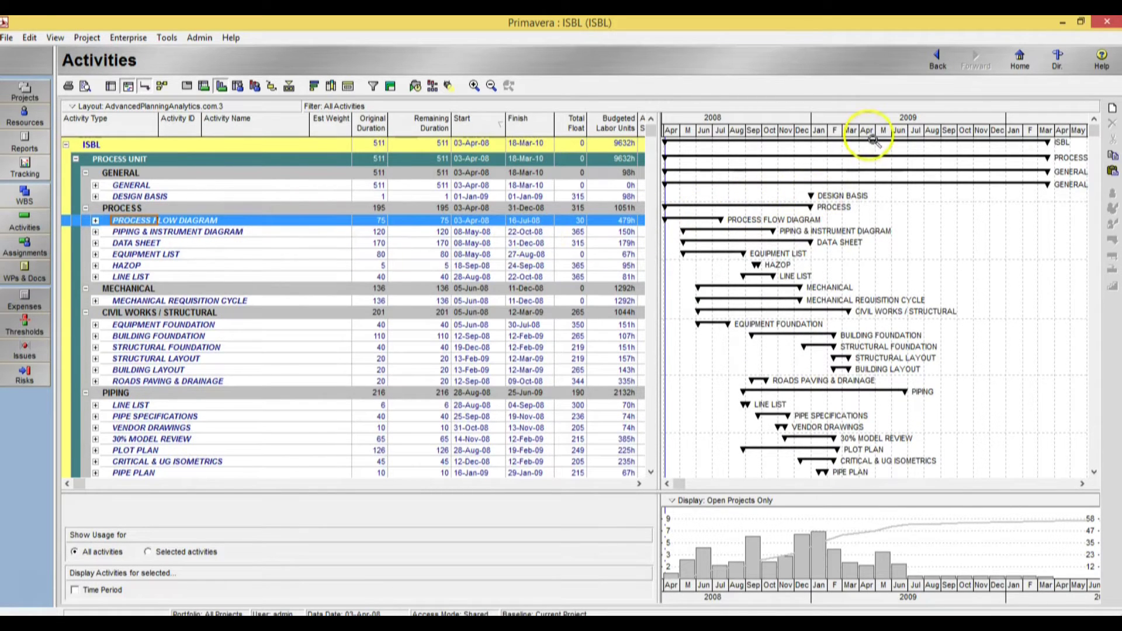
left_click_drag(867, 133, 852, 154)
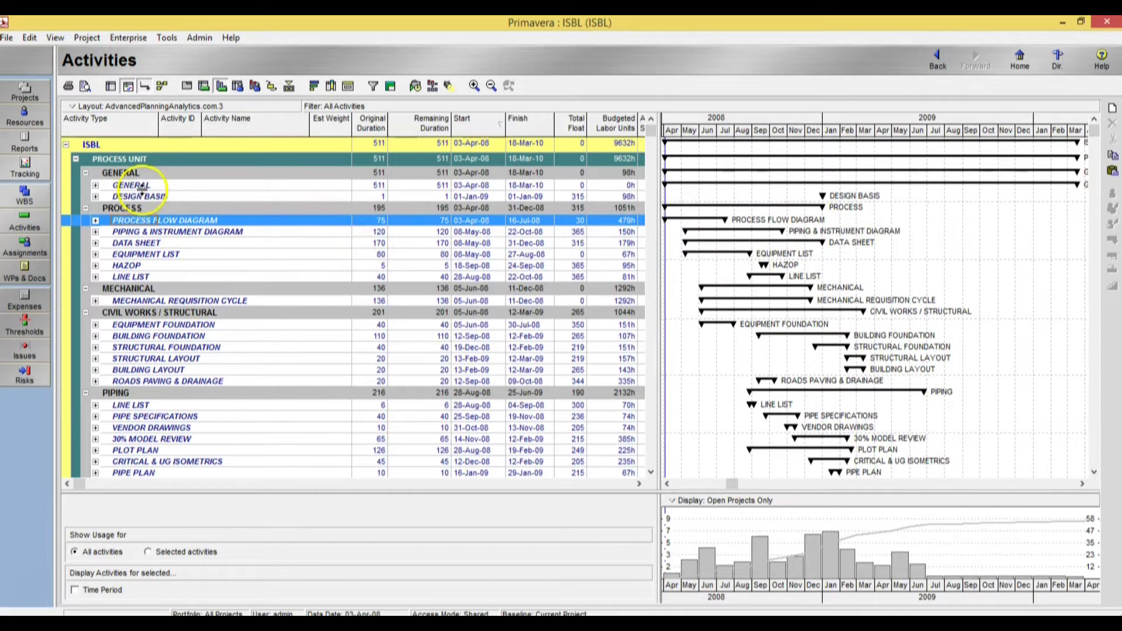
right_click(156, 199)
left_click(190, 441)
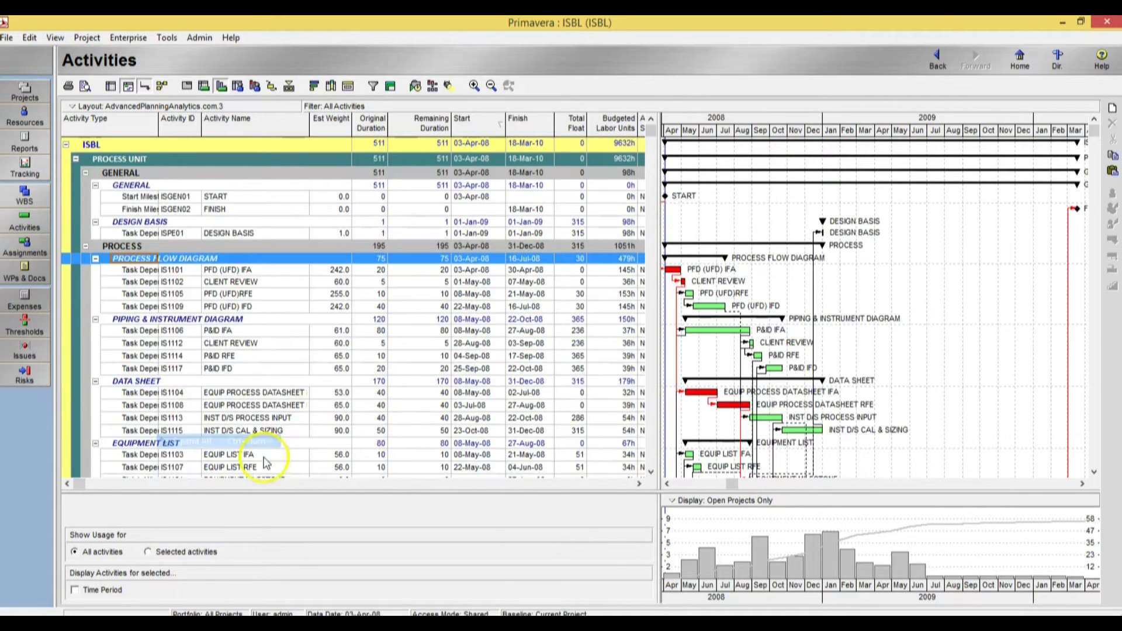
- Select IS1101 PFD (UFD) IFA and show its activity details in the bottom layout
left_click(219, 271)
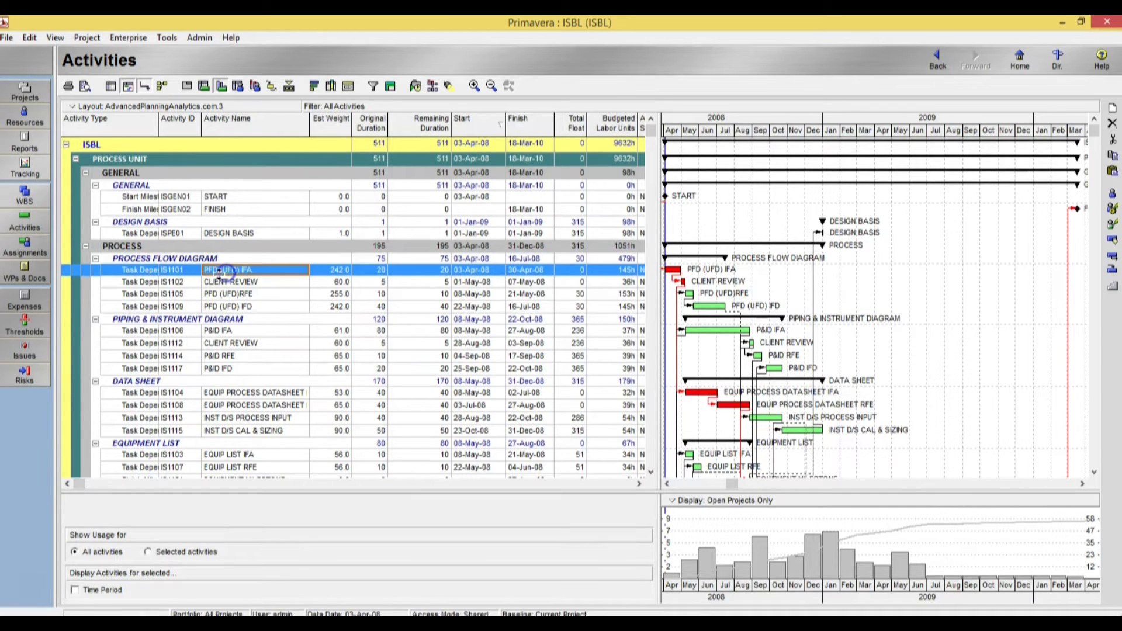
left_click(151, 260)
left_click(139, 270)
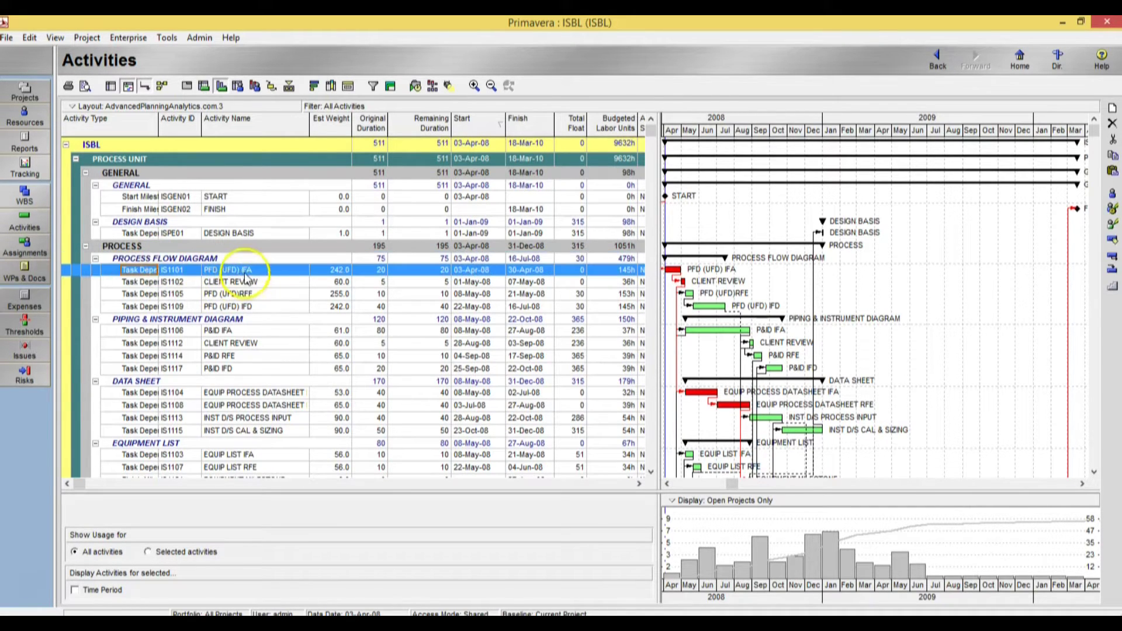
left_click(188, 85)
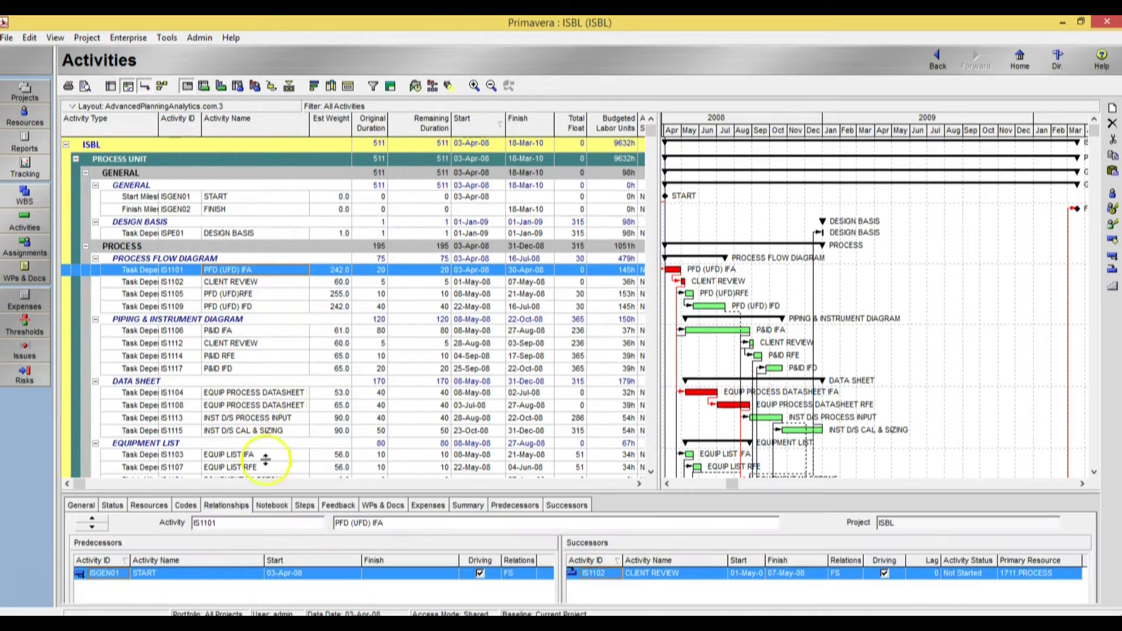
- Make the details area taller and show PFD (UFD) IFA's codes, selecting the DLV TYPE code
left_click_drag(301, 492, 301, 408)
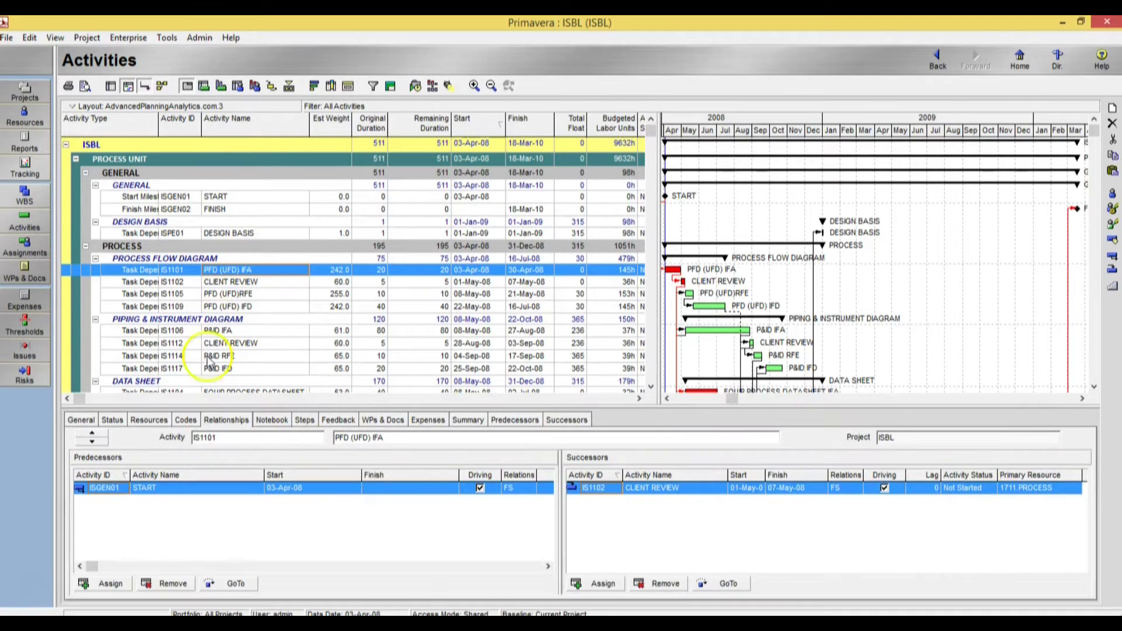
left_click(186, 421)
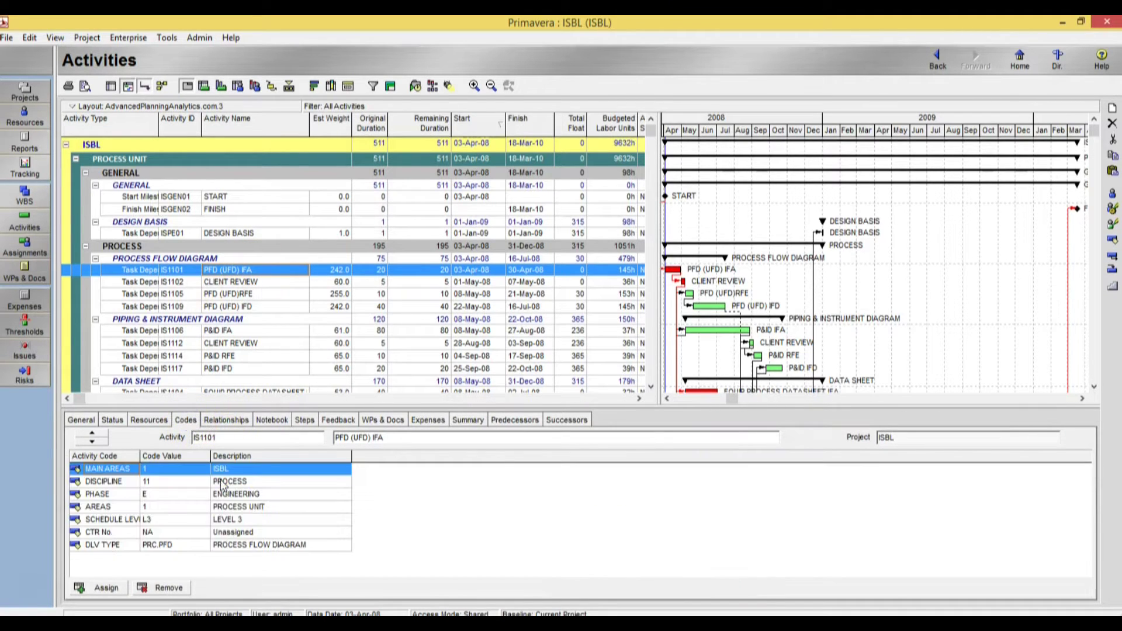
left_click(121, 546)
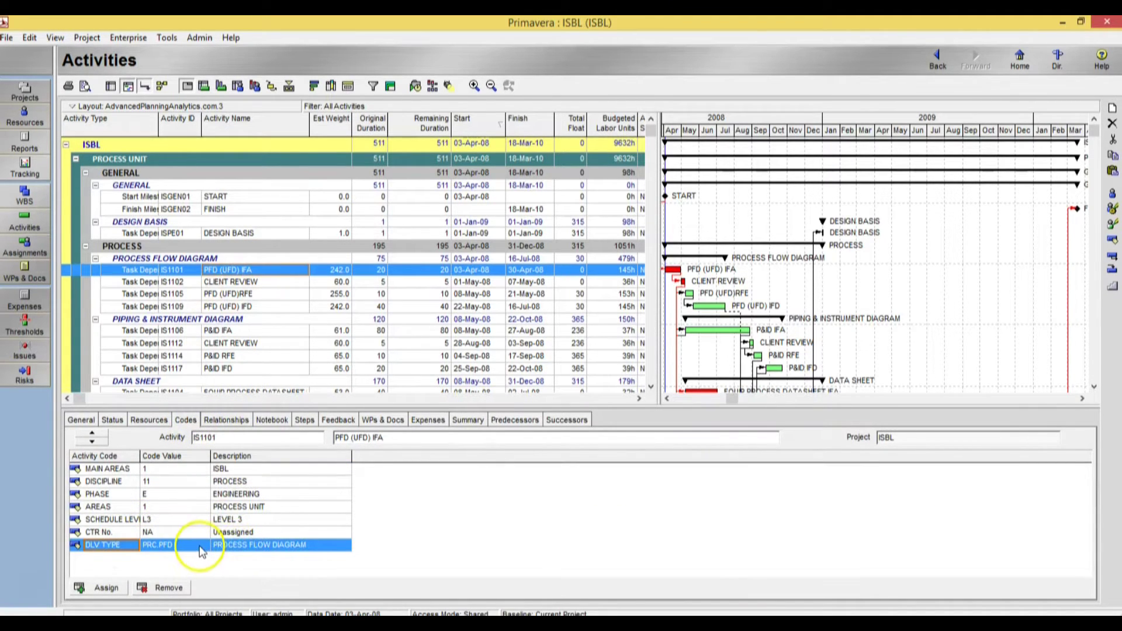
left_click(140, 546)
- Review the enlarged DLV TYPE value list and close it, leaving PRC.PFD unchanged
left_click(170, 550)
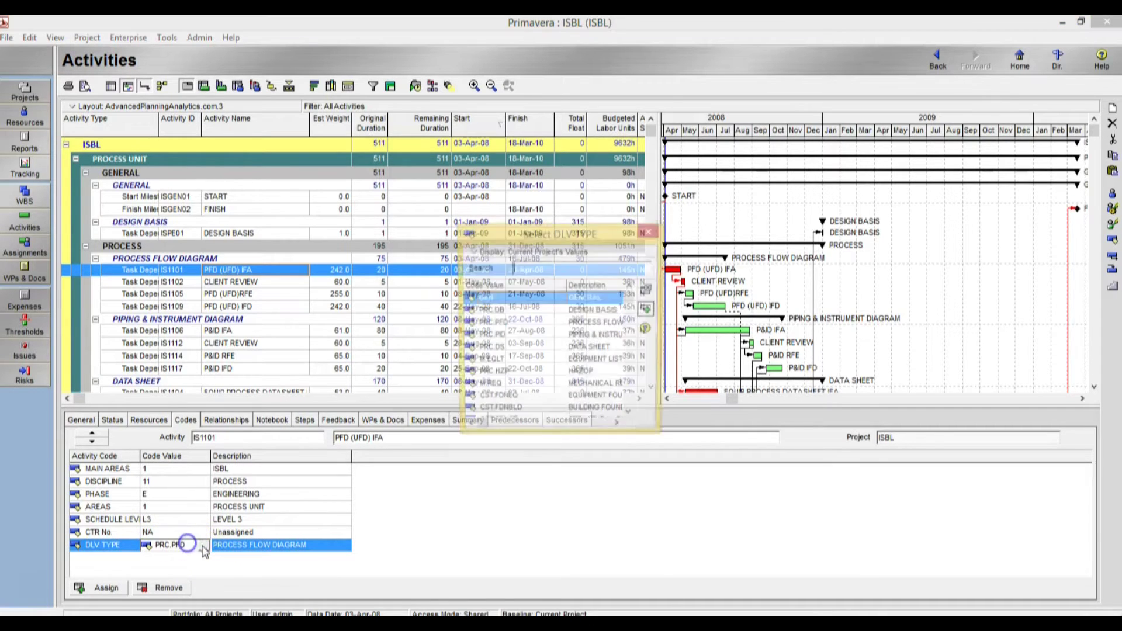
left_click_drag(661, 438, 806, 605)
left_click_drag(714, 235, 748, 102)
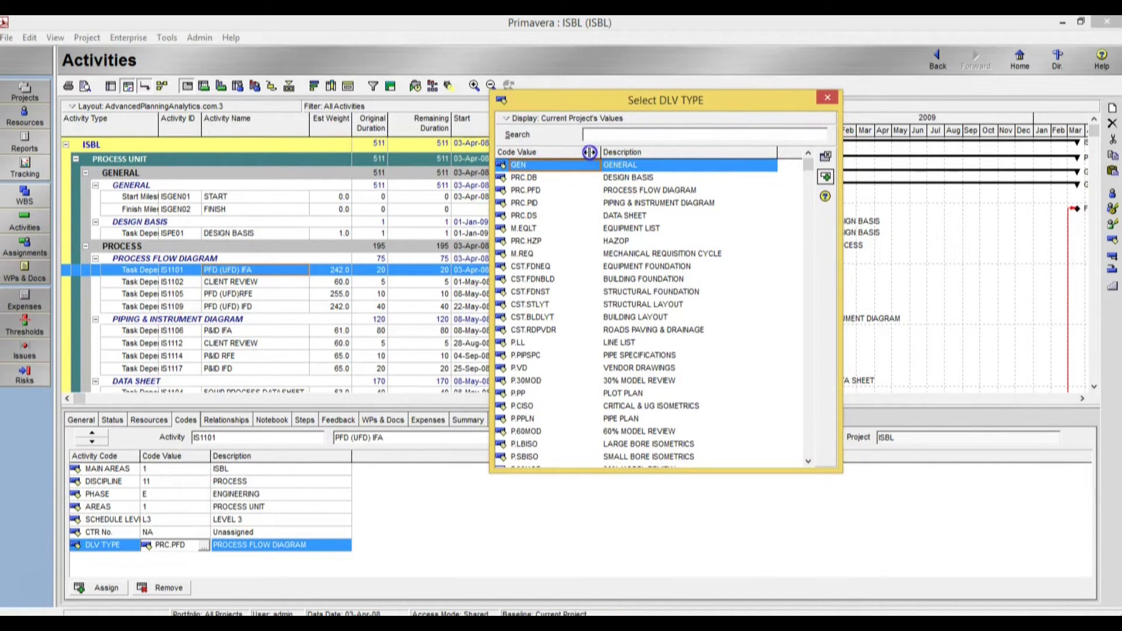
left_click_drag(590, 152, 582, 152)
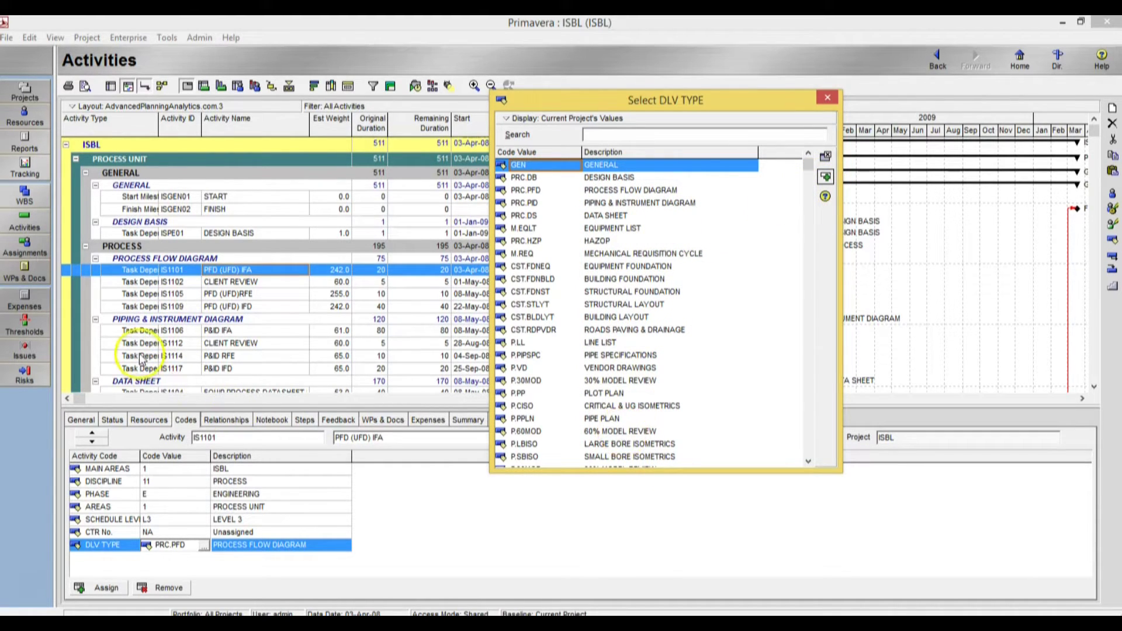
left_click(828, 98)
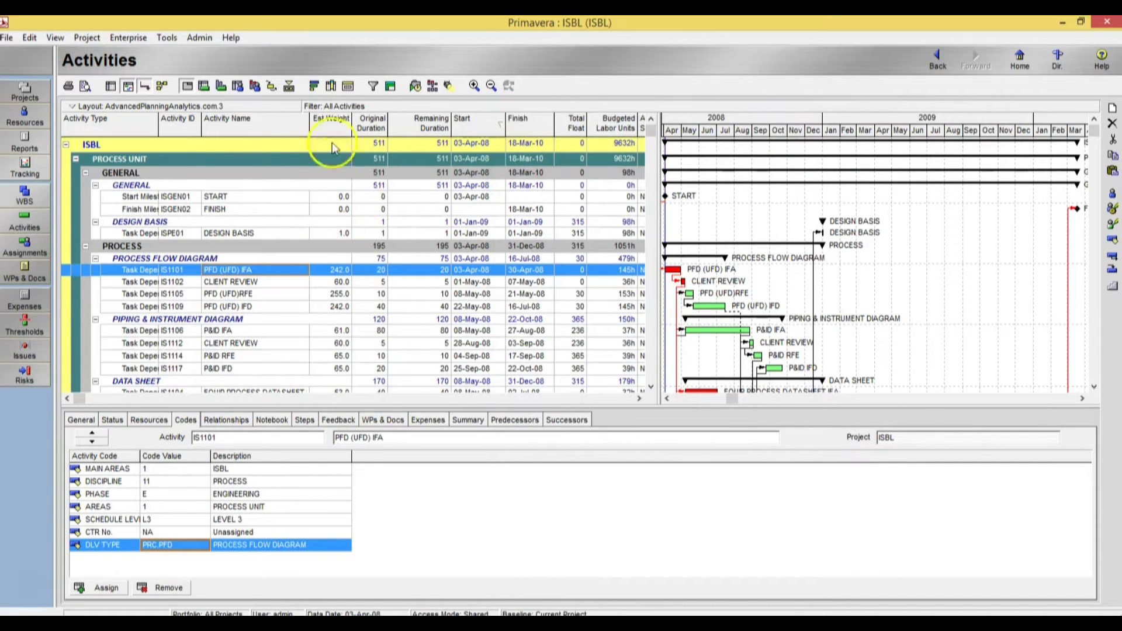
left_click(331, 126)
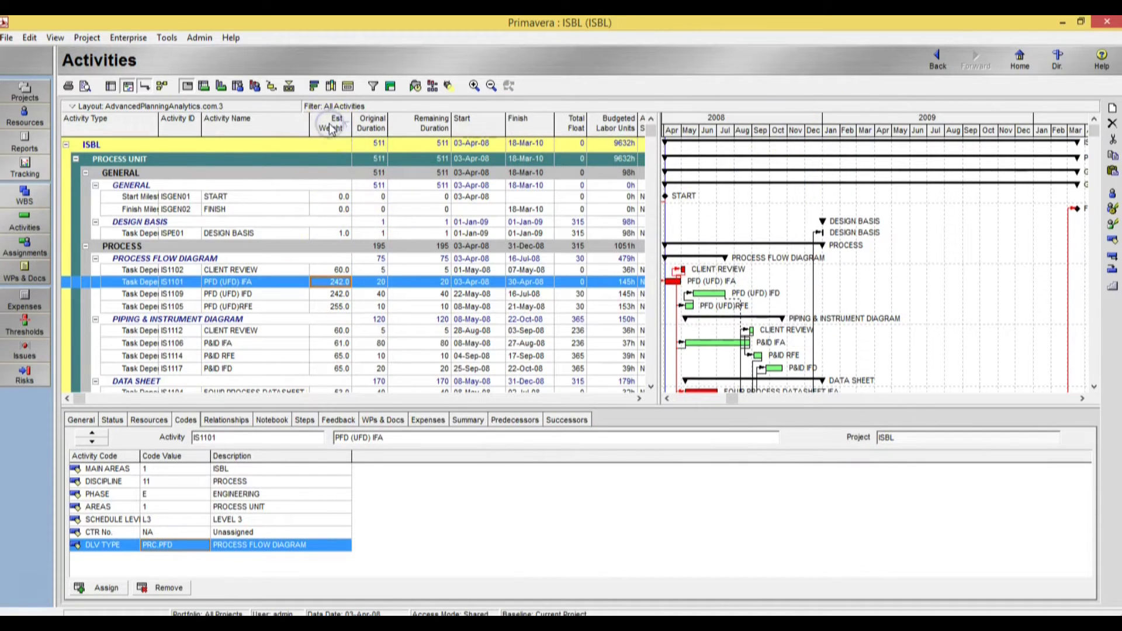
left_click(474, 125)
left_click(331, 283)
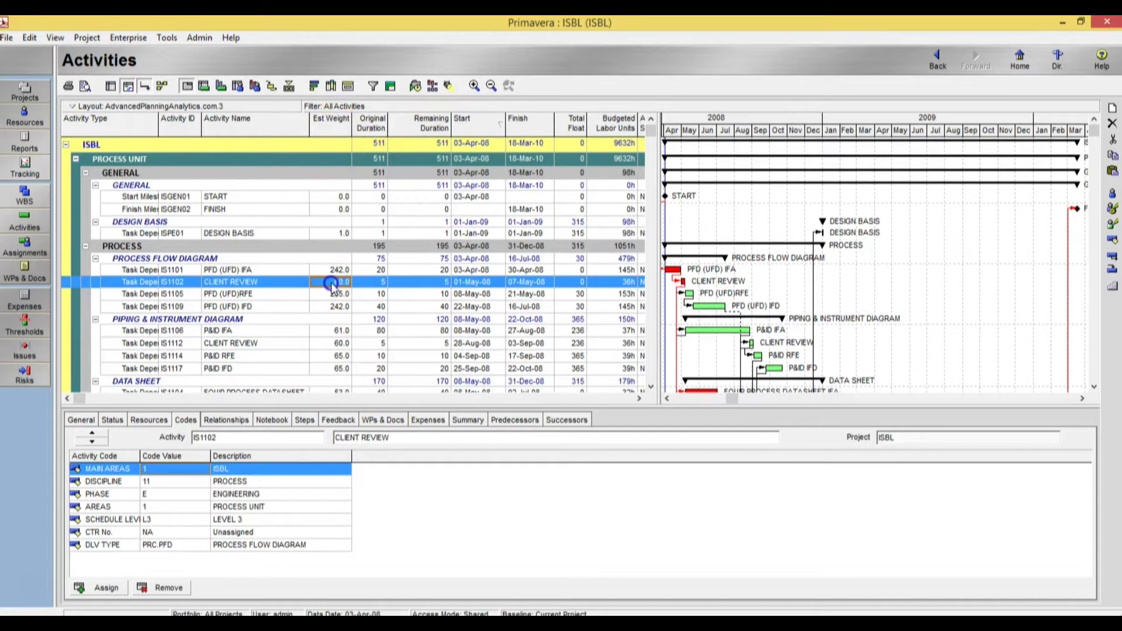
left_click(341, 272)
left_click(339, 283)
left_click(343, 270)
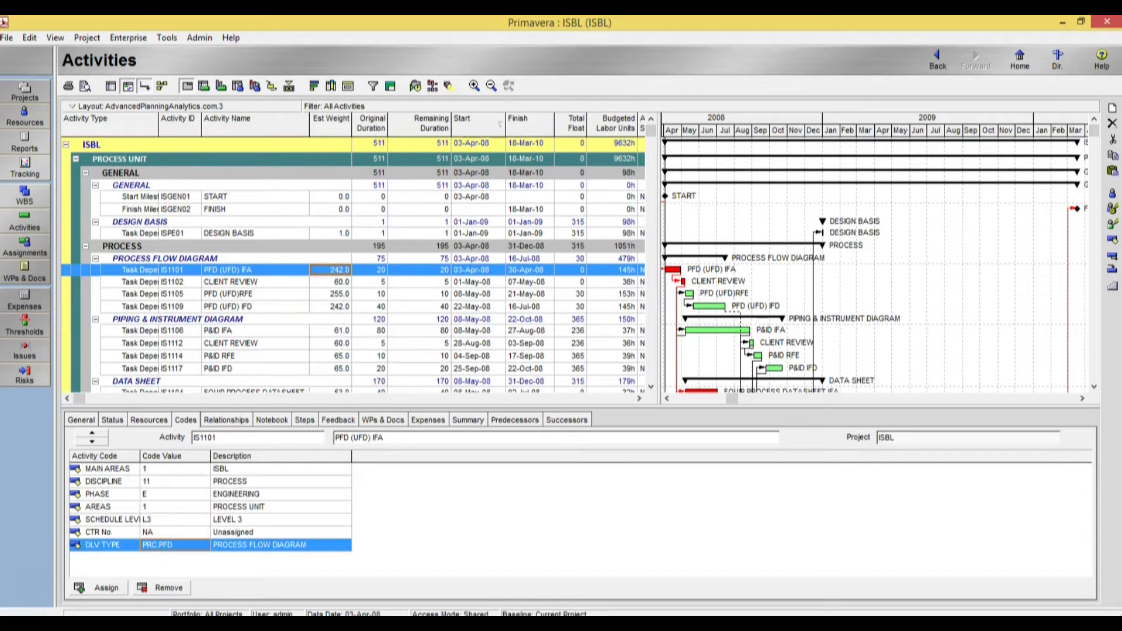
left_click(167, 38)
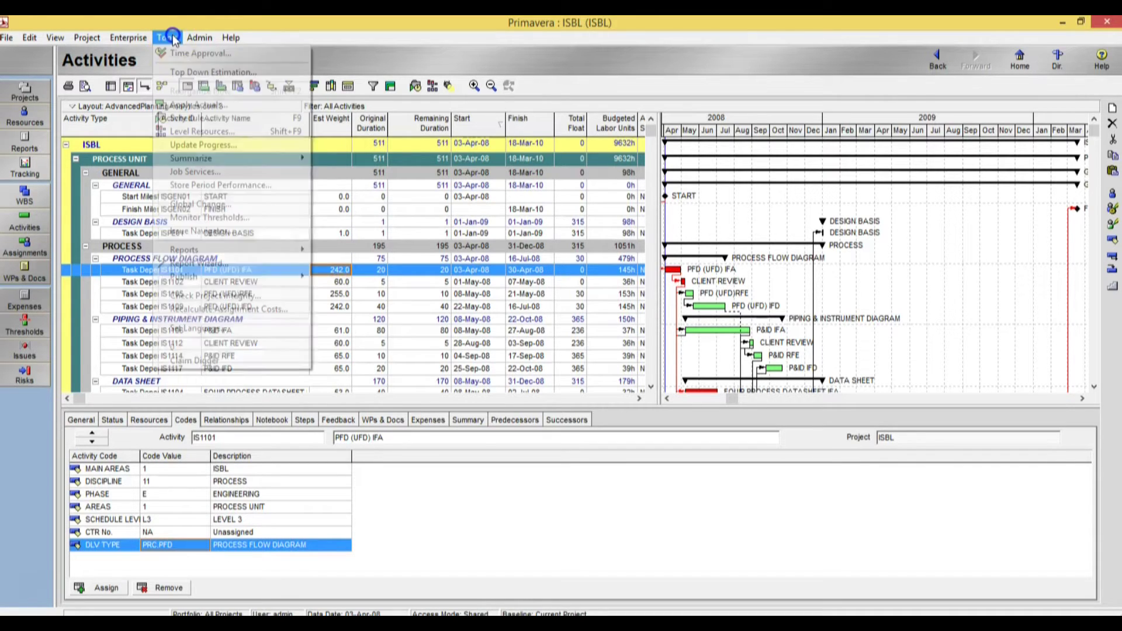
left_click(345, 125)
right_click(345, 126)
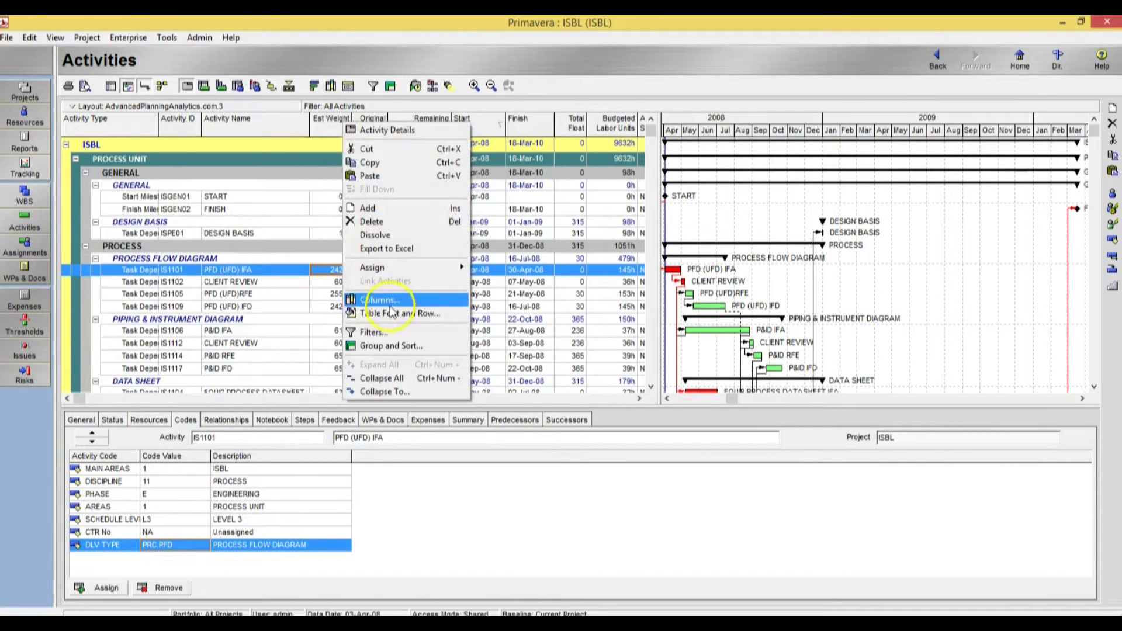
left_click(374, 296)
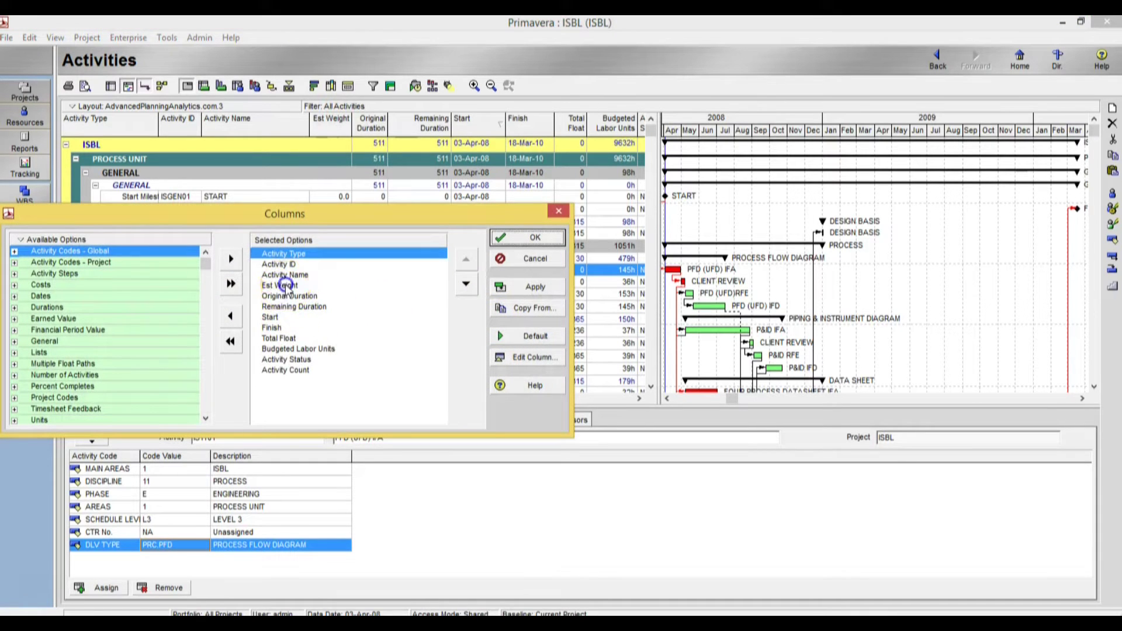
left_click(279, 286)
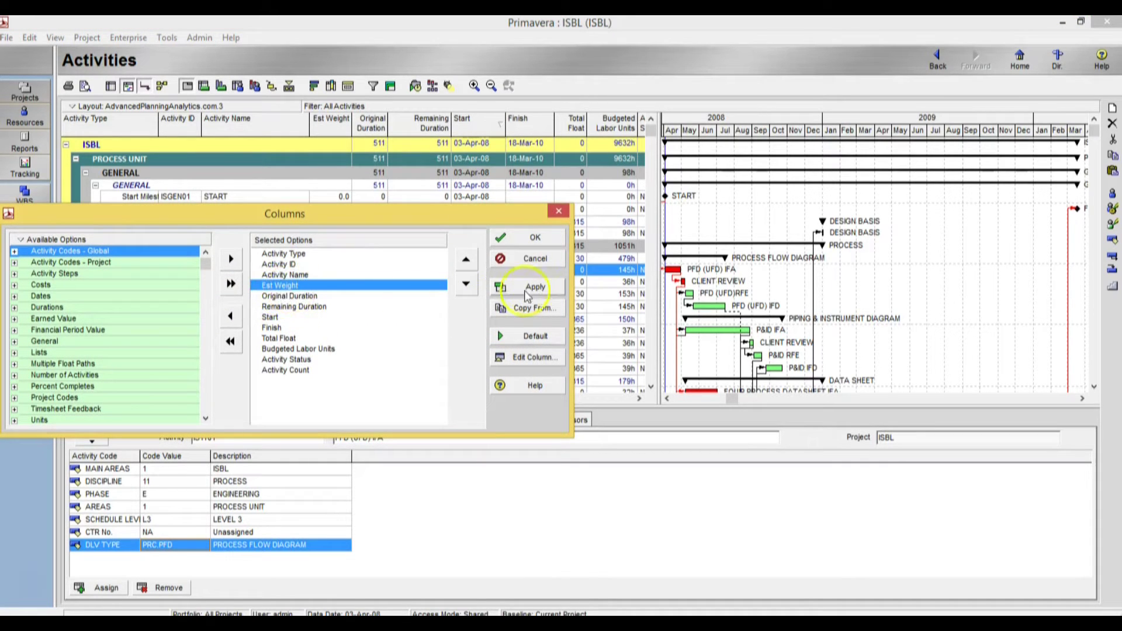
left_click(536, 261)
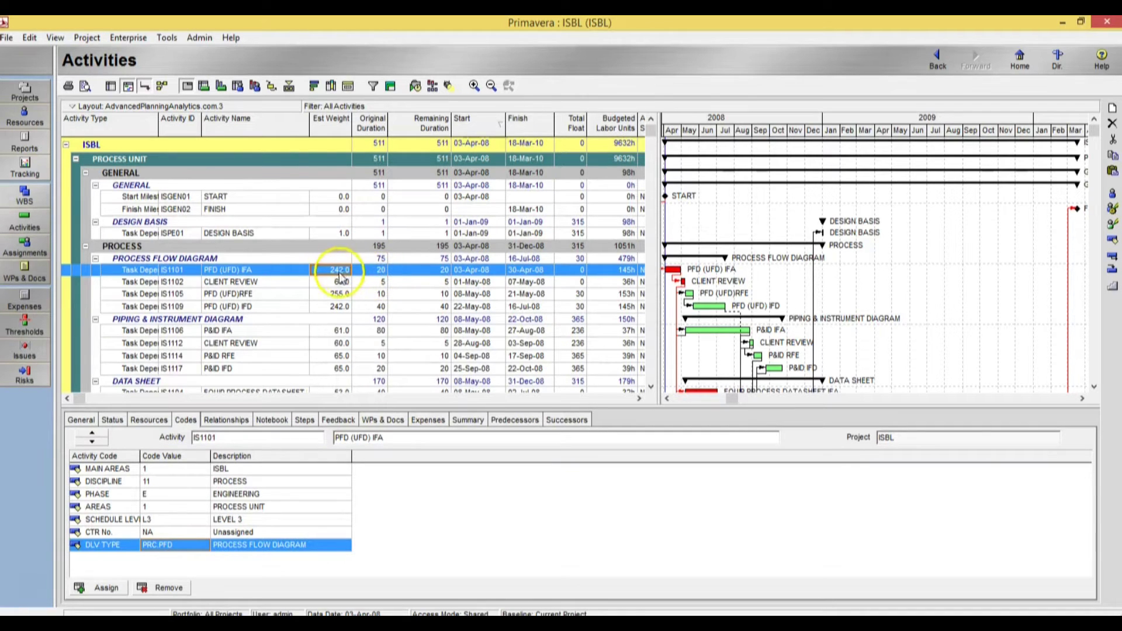
left_click(96, 258)
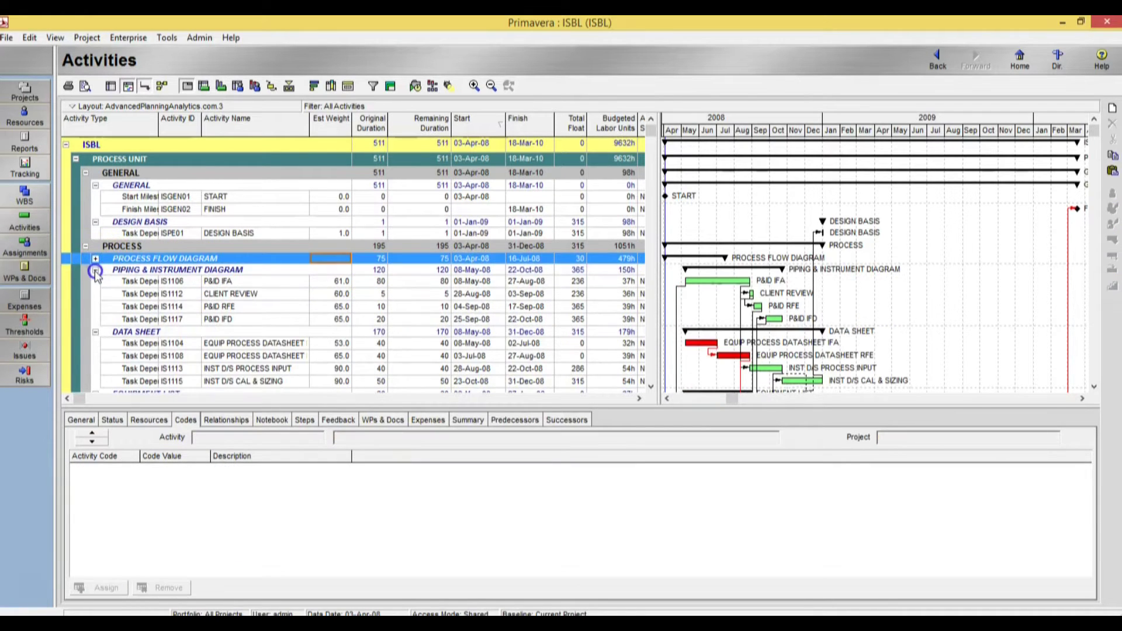
left_click(95, 270)
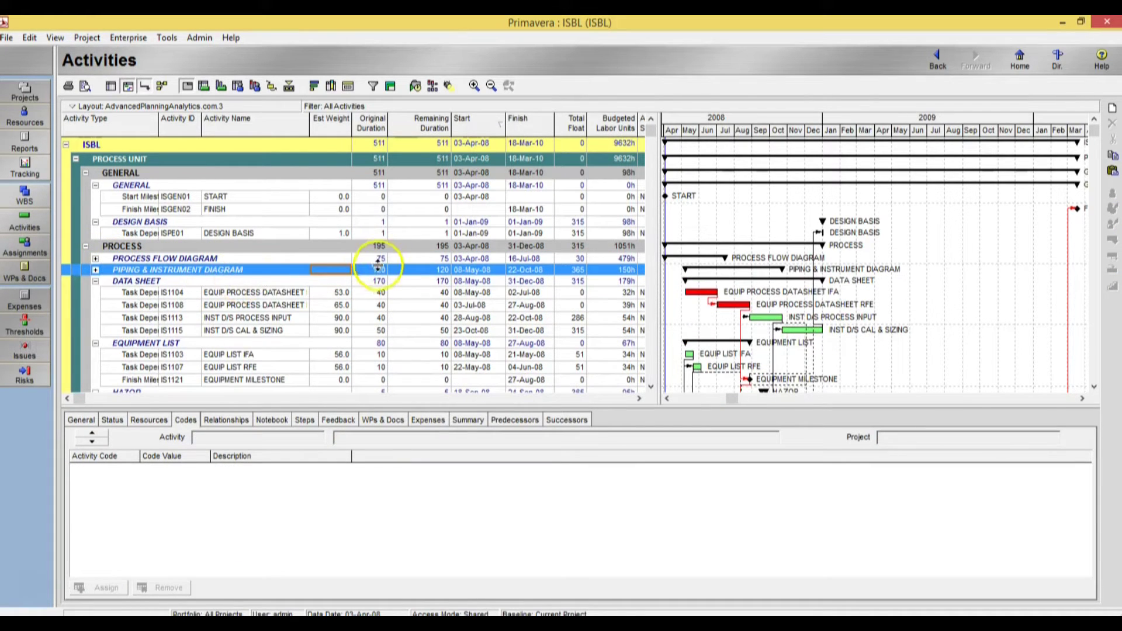
left_click(95, 270)
left_click(95, 259)
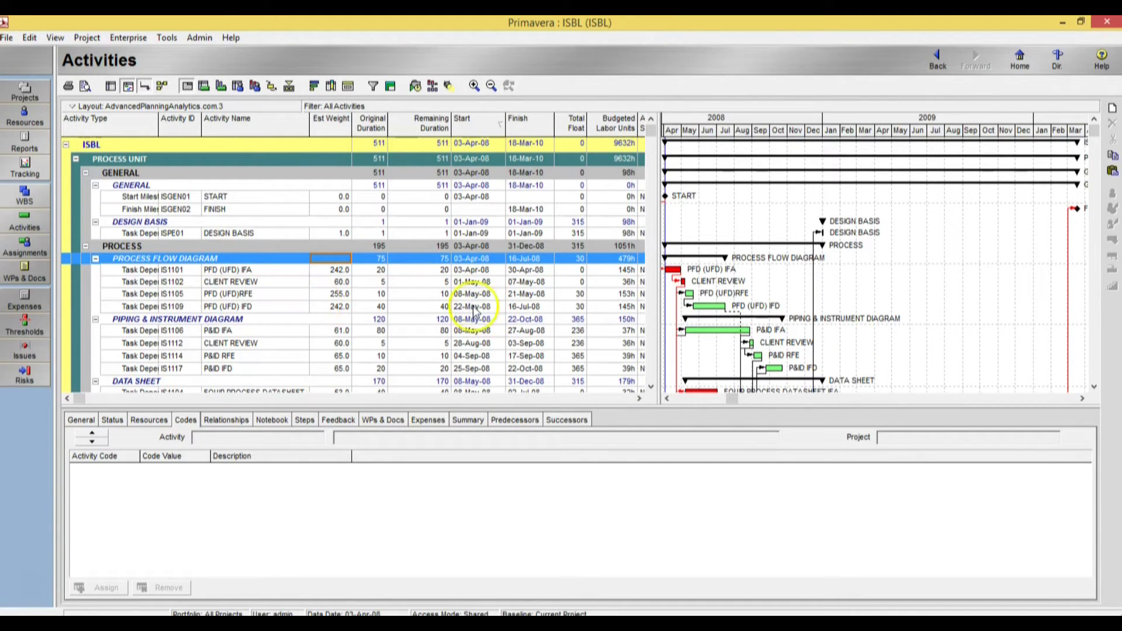
left_click(339, 271)
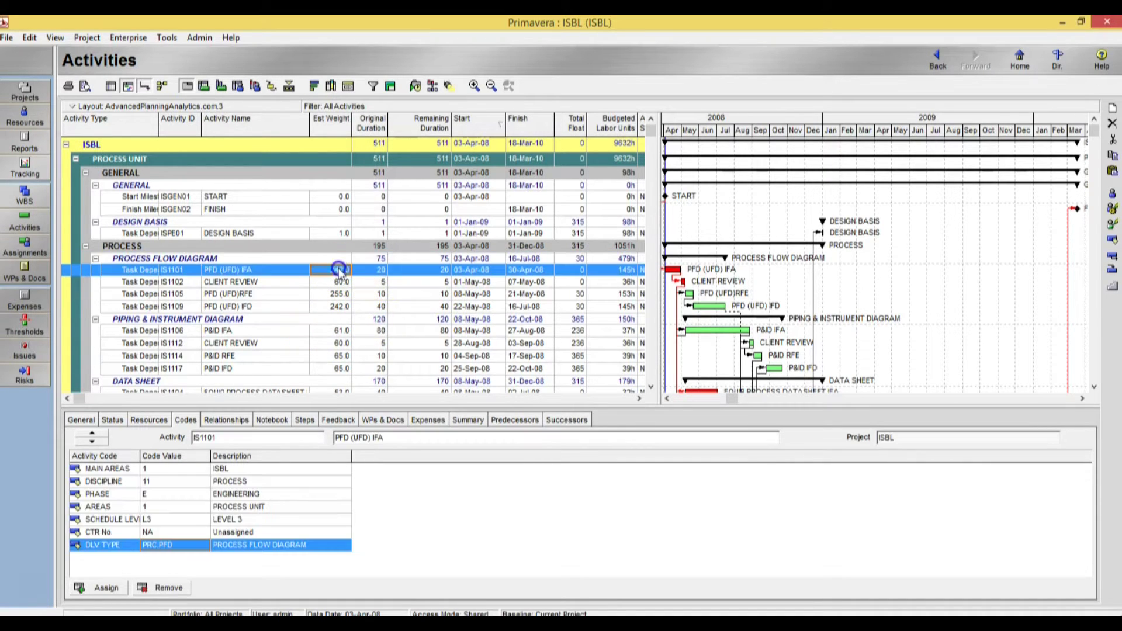
left_click(335, 308)
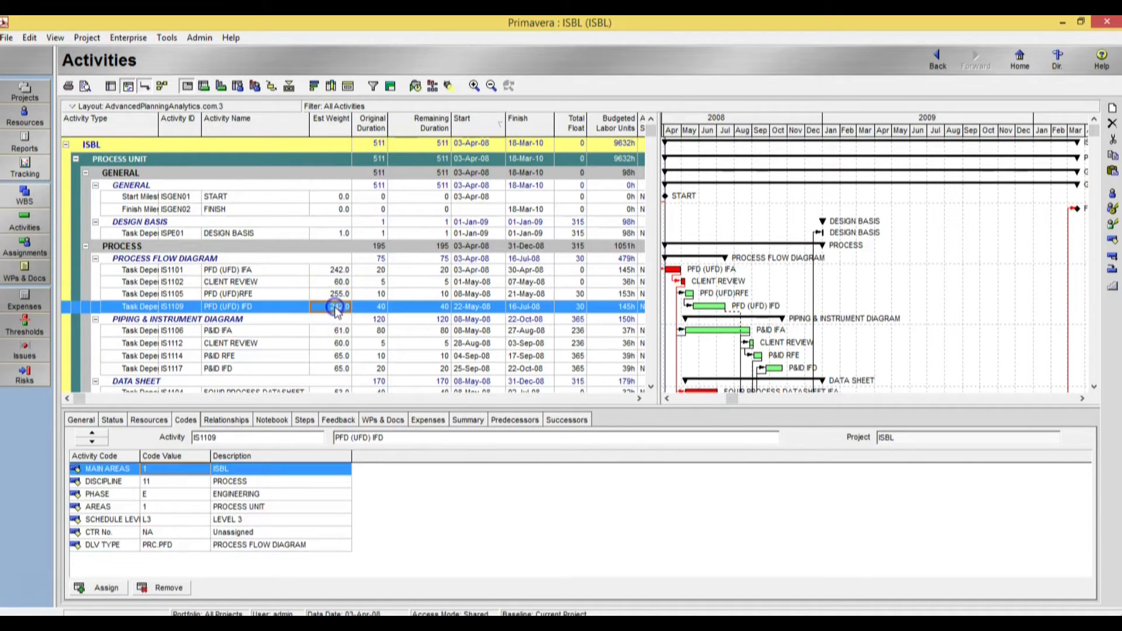
left_click(620, 270)
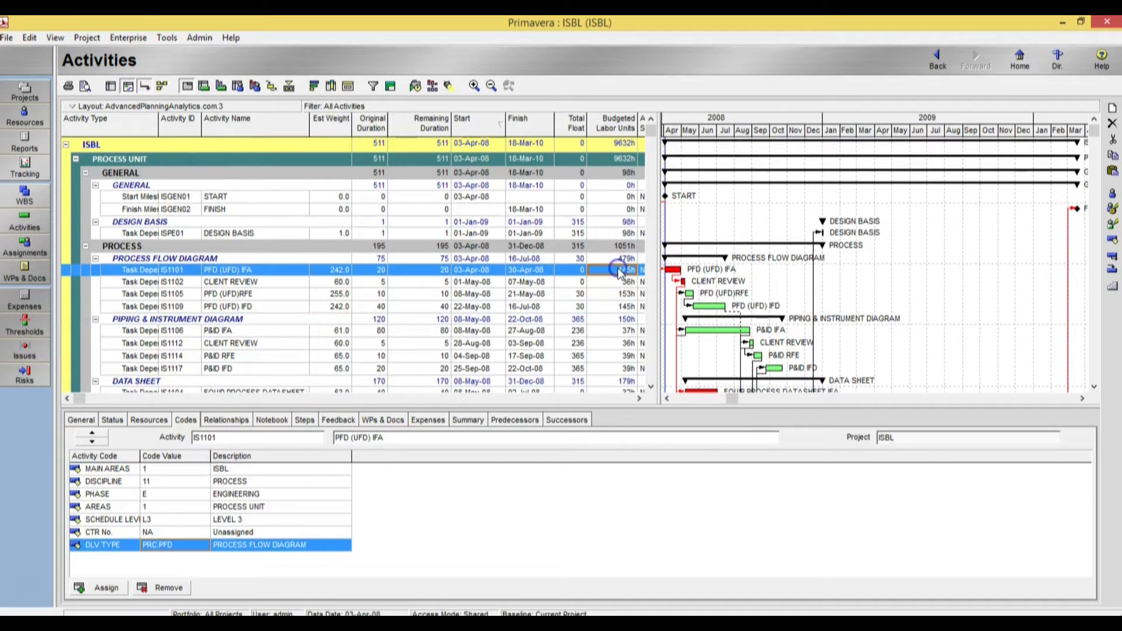
- Close Top Down Estimation without applying and switch to the Work Breakdown Structure view
left_click(166, 39)
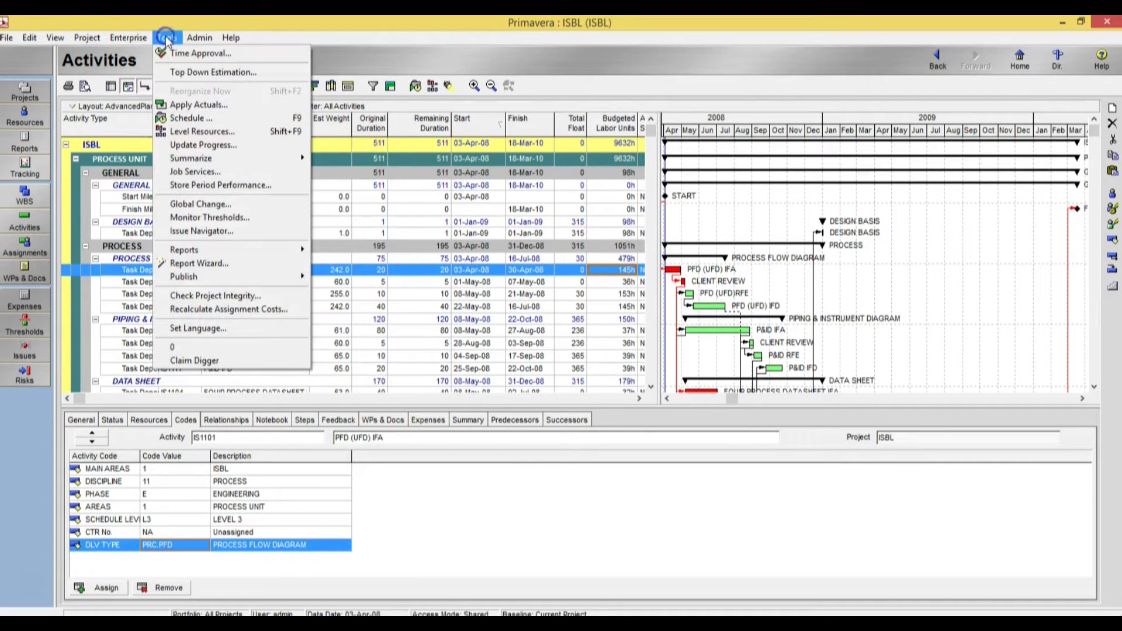
left_click(200, 71)
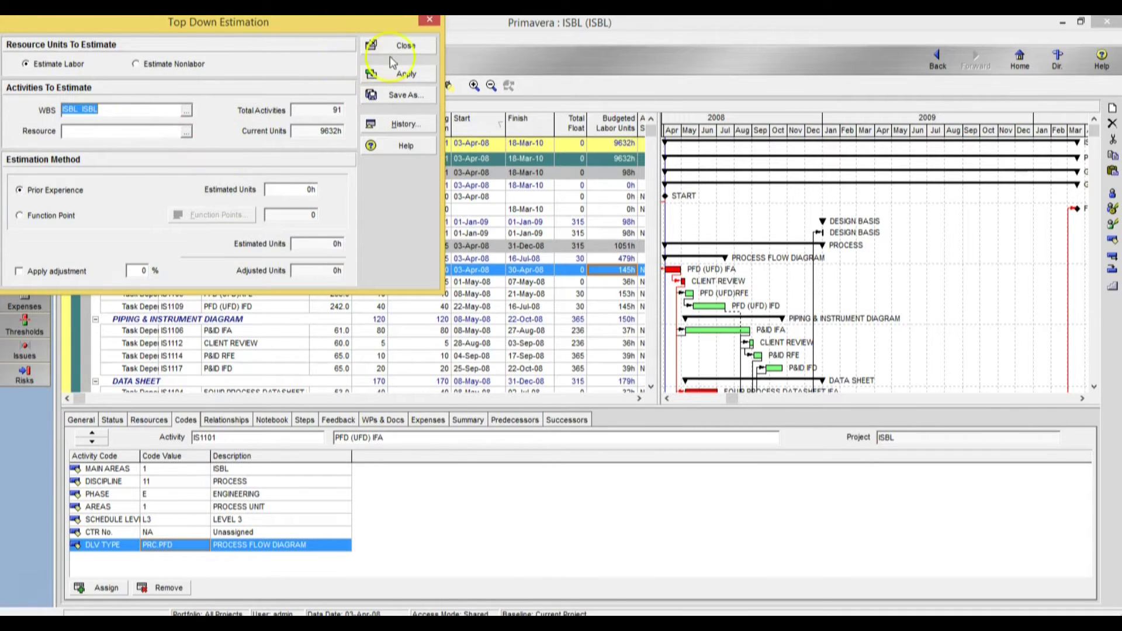
left_click(406, 47)
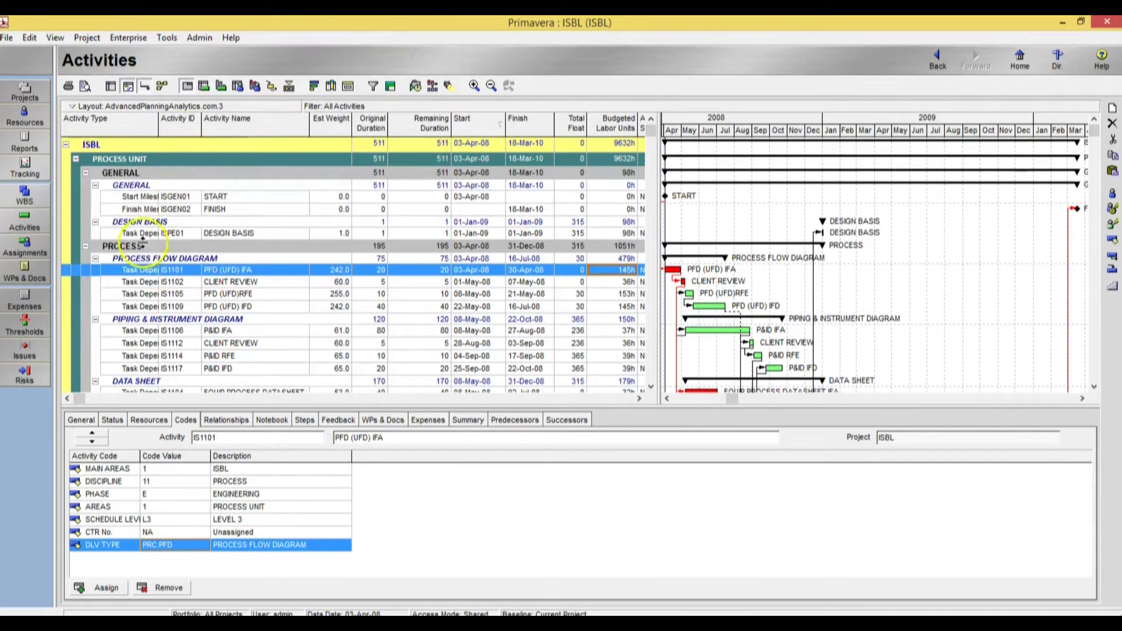
left_click(25, 196)
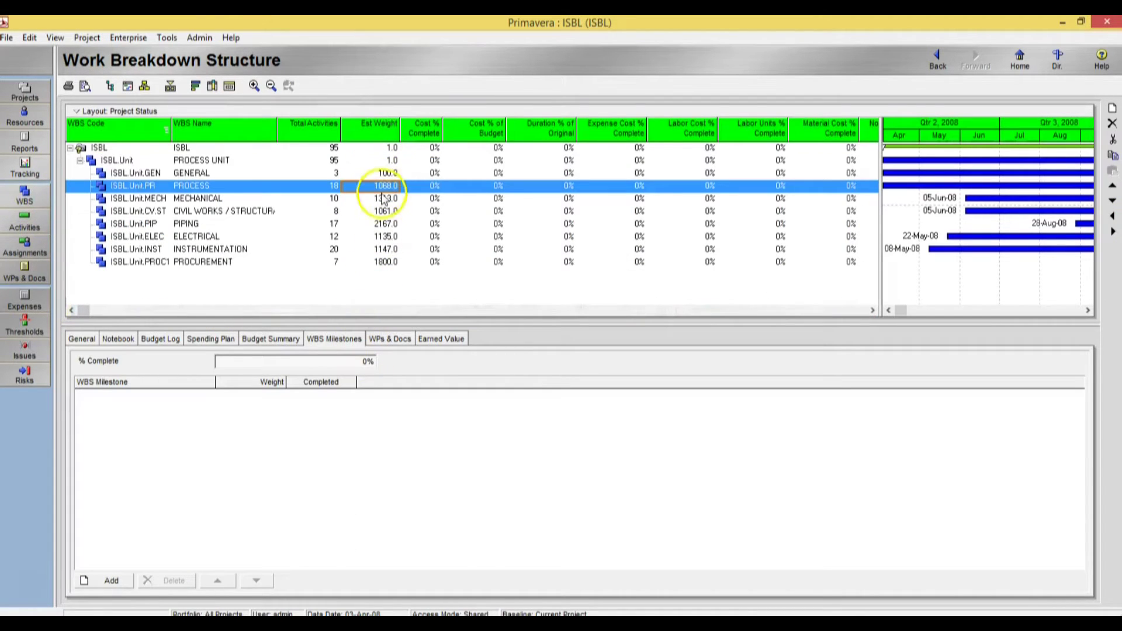
- Check the Est Weights of PROCESS (1068.0), MECHANICAL, civil, PIPING, ELECTRICAL, INSTRUMENTATION and PROCUREMENT
left_click(381, 199)
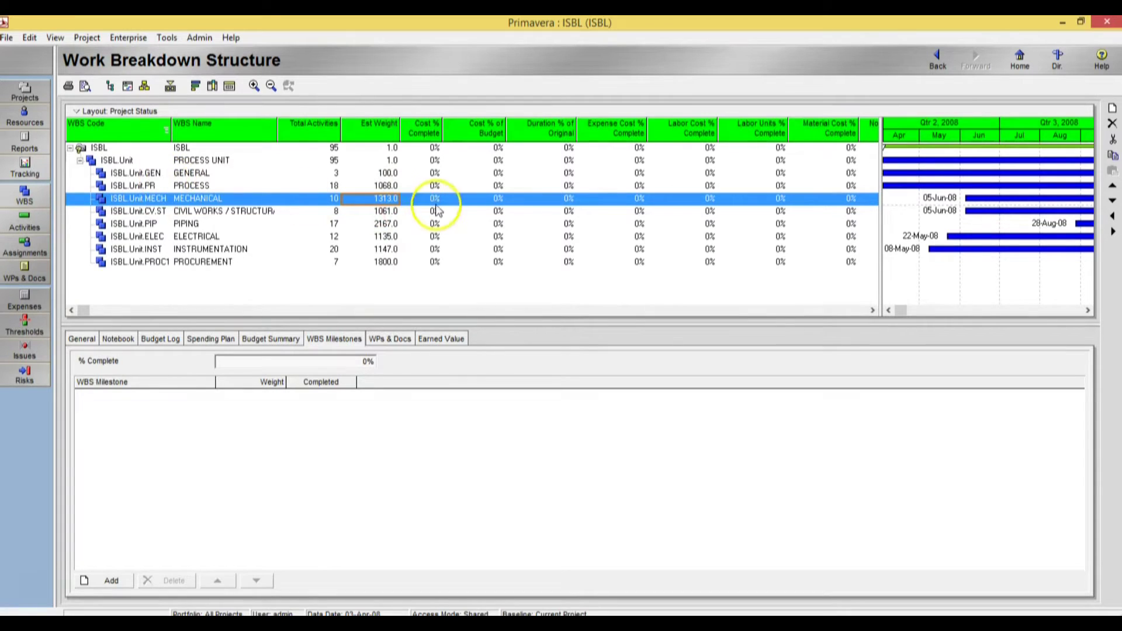
left_click(225, 185)
left_click(388, 189)
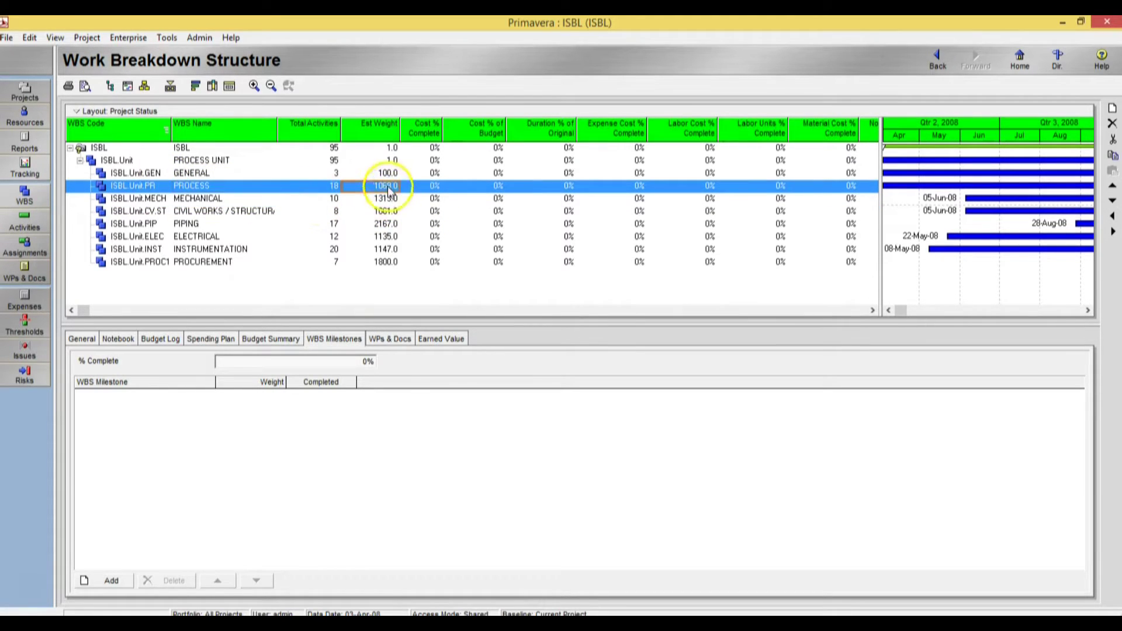
left_click(213, 203)
left_click(231, 212)
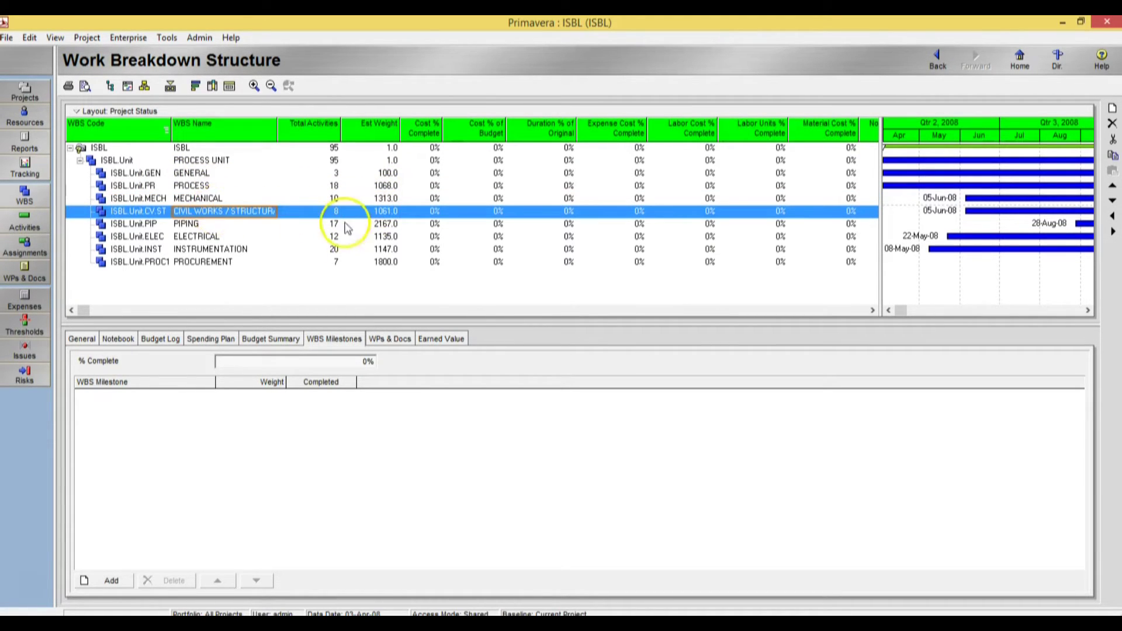
left_click(201, 224)
left_click(386, 226)
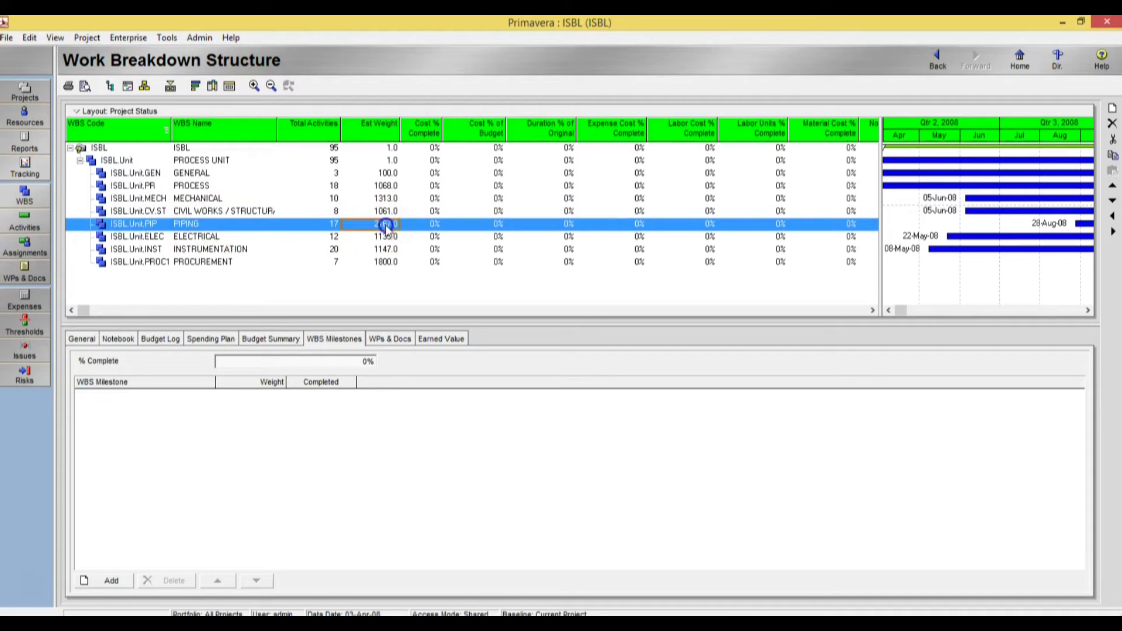
left_click(384, 237)
left_click(385, 249)
left_click(384, 262)
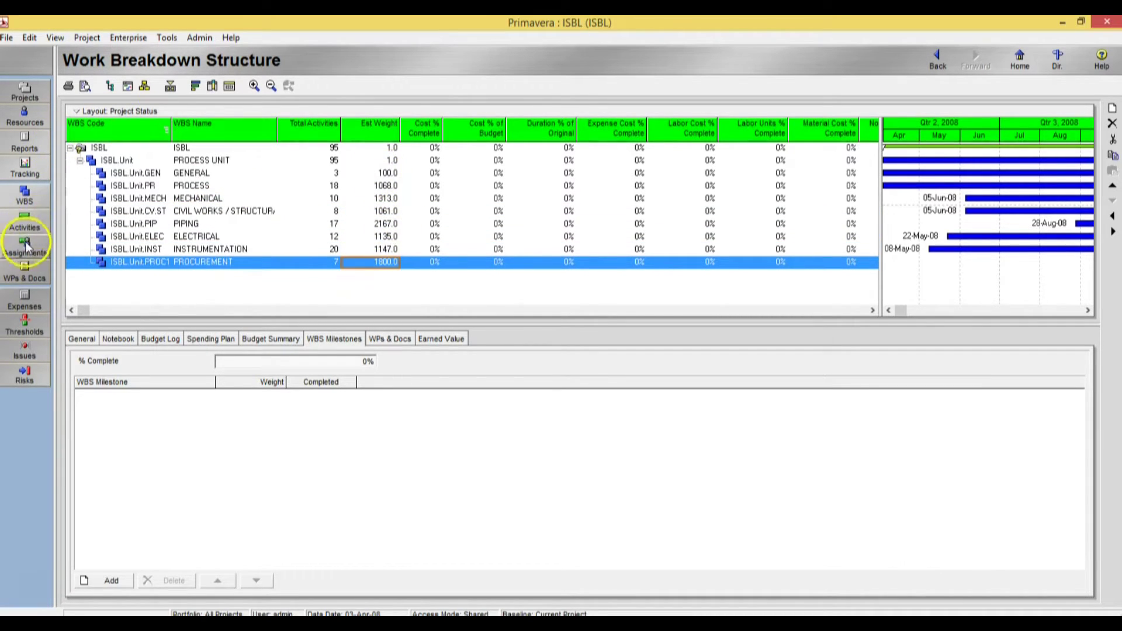
- In Activities, collapse all groups, then expand ISBL and PROCESS UNIT into its eight areas
left_click(20, 221)
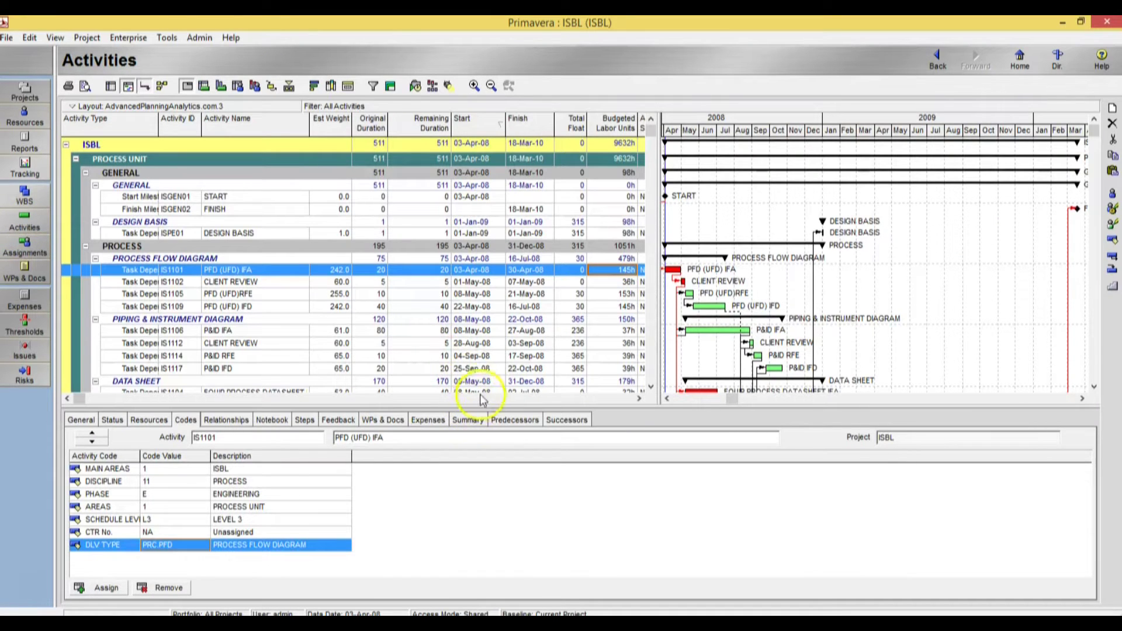
right_click(154, 249)
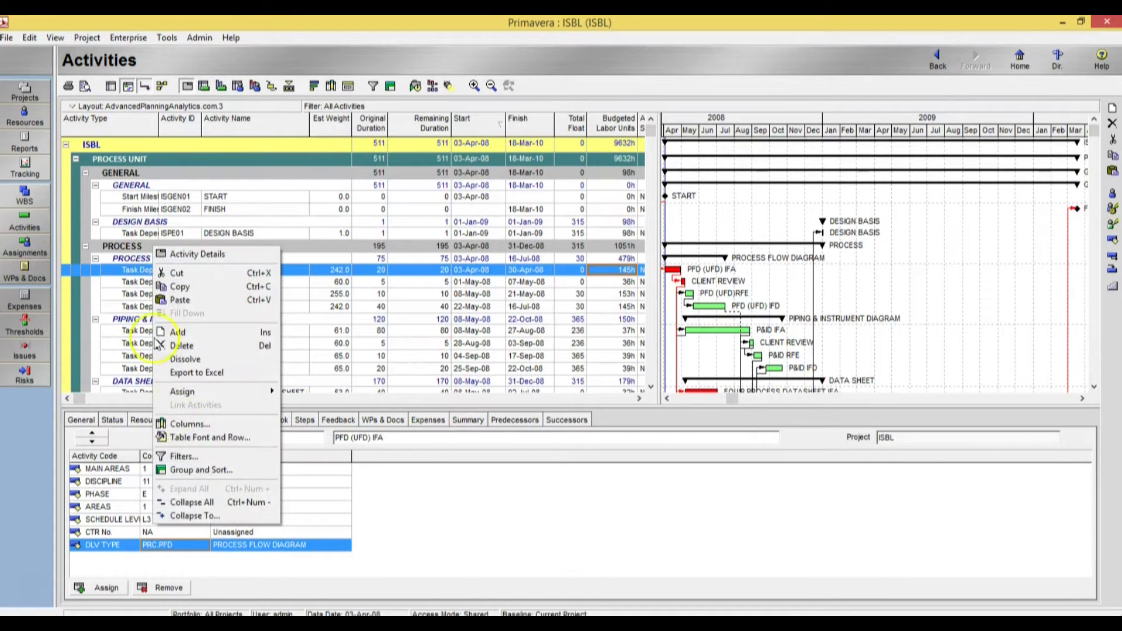
left_click(192, 502)
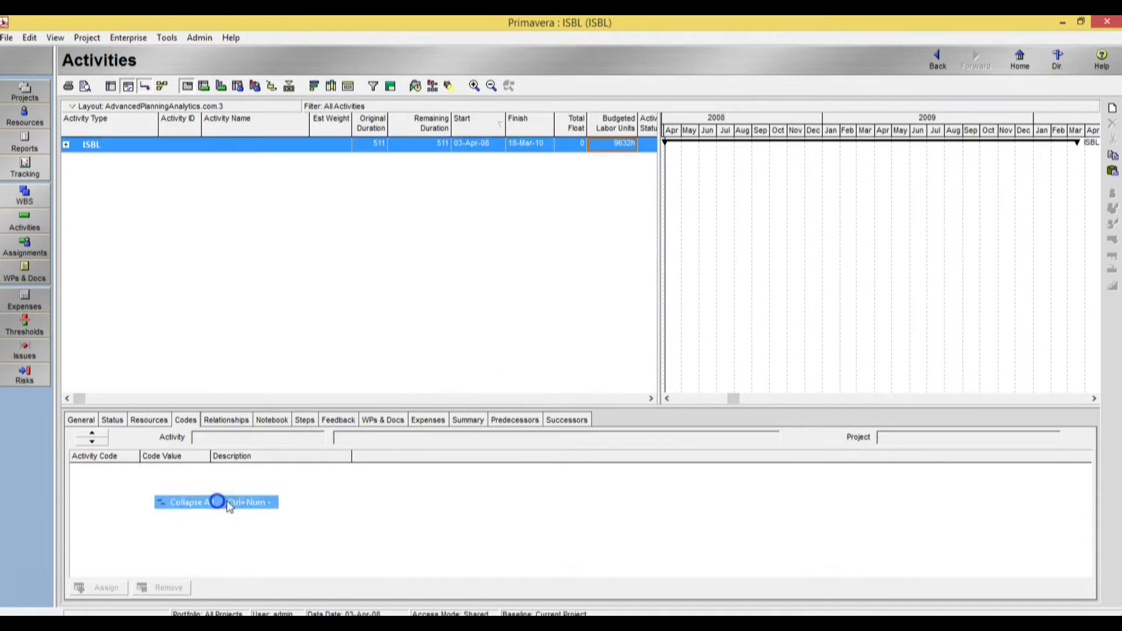
left_click(66, 145)
left_click(76, 160)
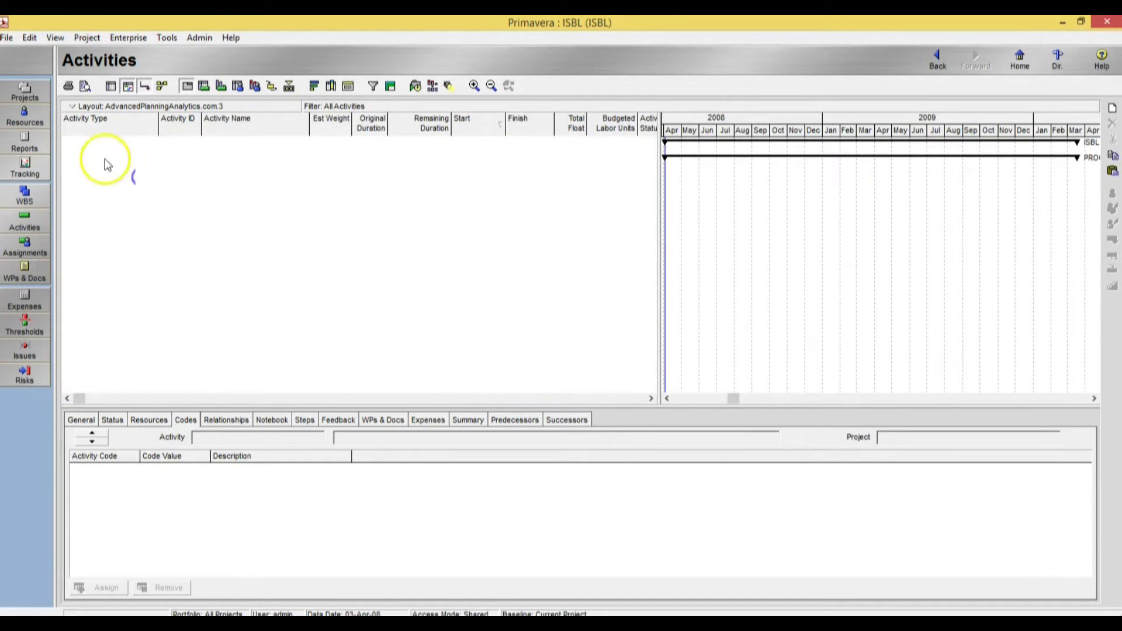
left_click(23, 197)
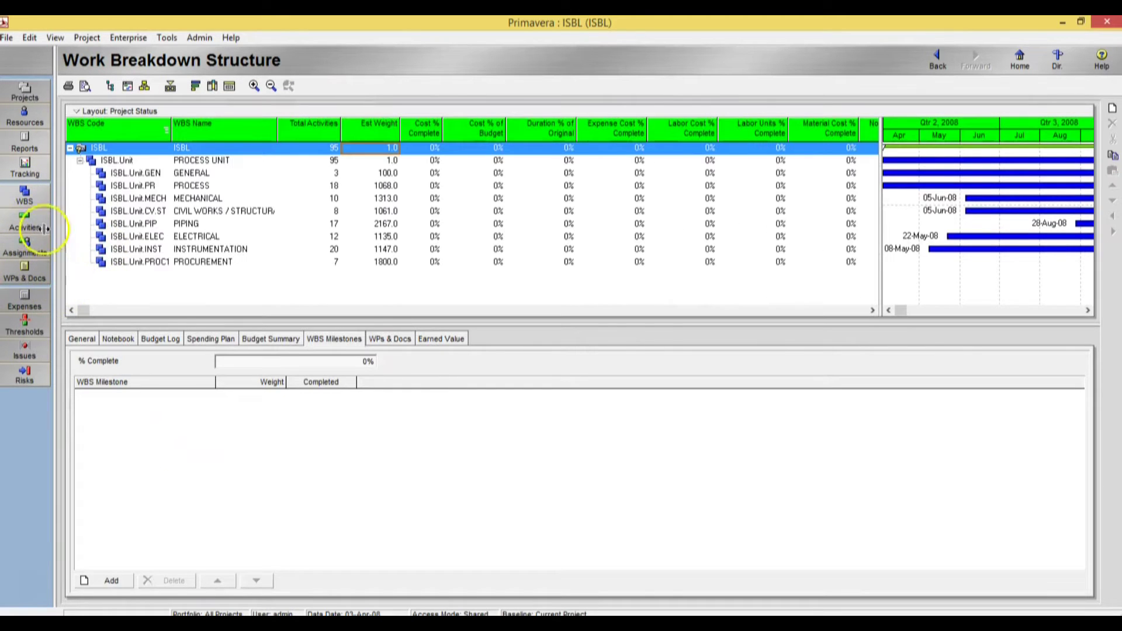
left_click(46, 228)
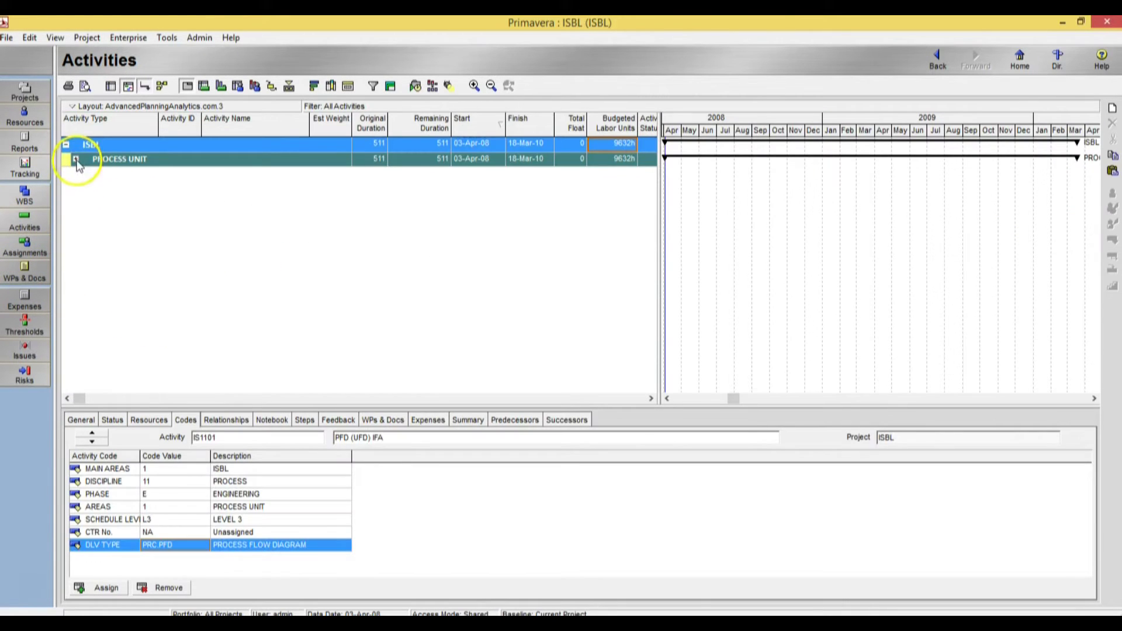
left_click(76, 159)
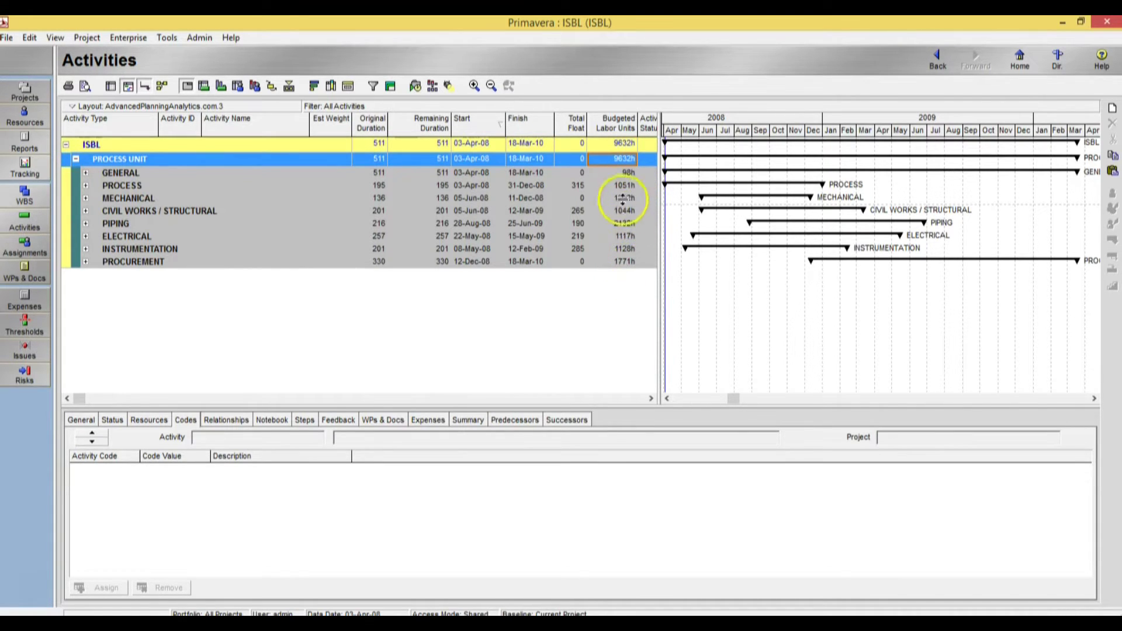
- Expand PROCESS and DATA SHEET, checking weights 53.0, 65.0, 90.0 and 90.0 for IS1104–IS1115
left_click(86, 187)
left_click(626, 197)
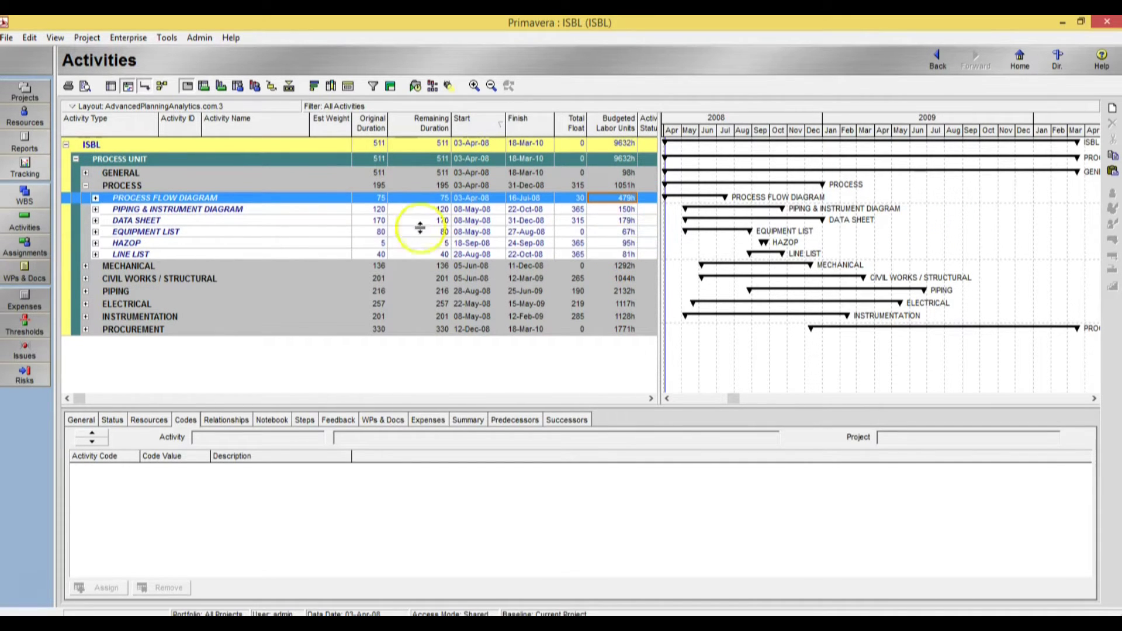
left_click(96, 221)
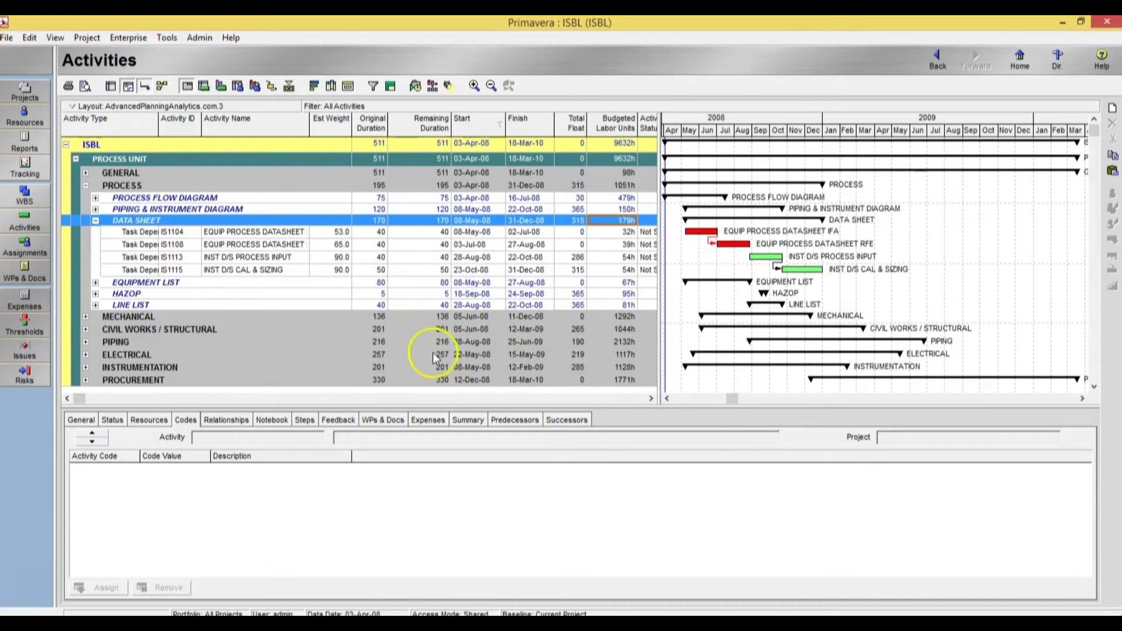
left_click(339, 231)
left_click(339, 245)
left_click(339, 258)
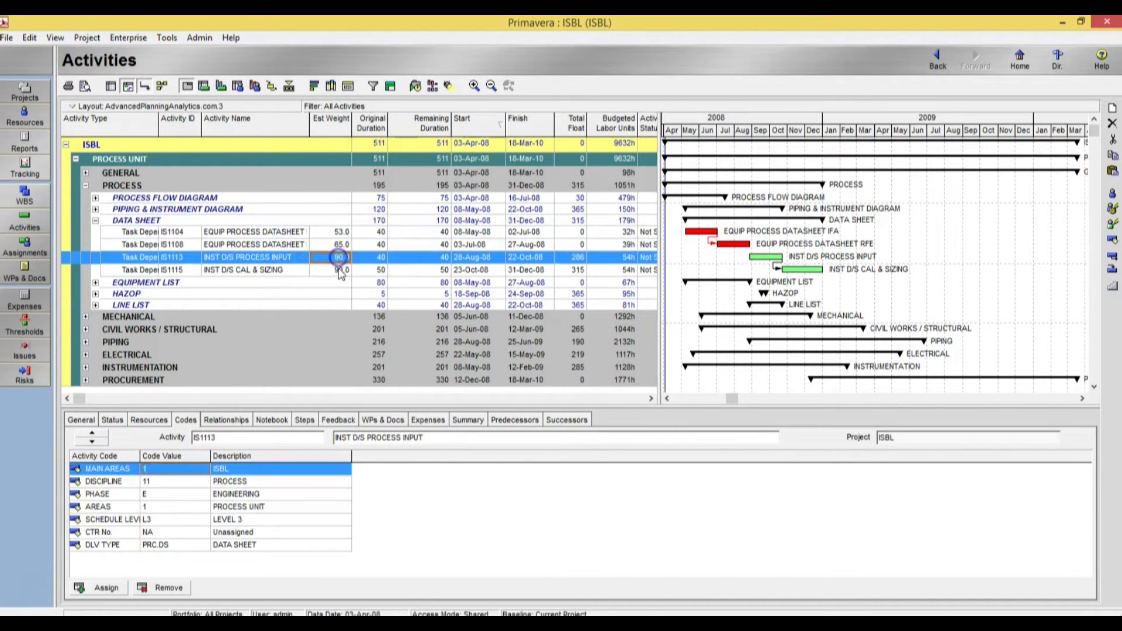
left_click(339, 270)
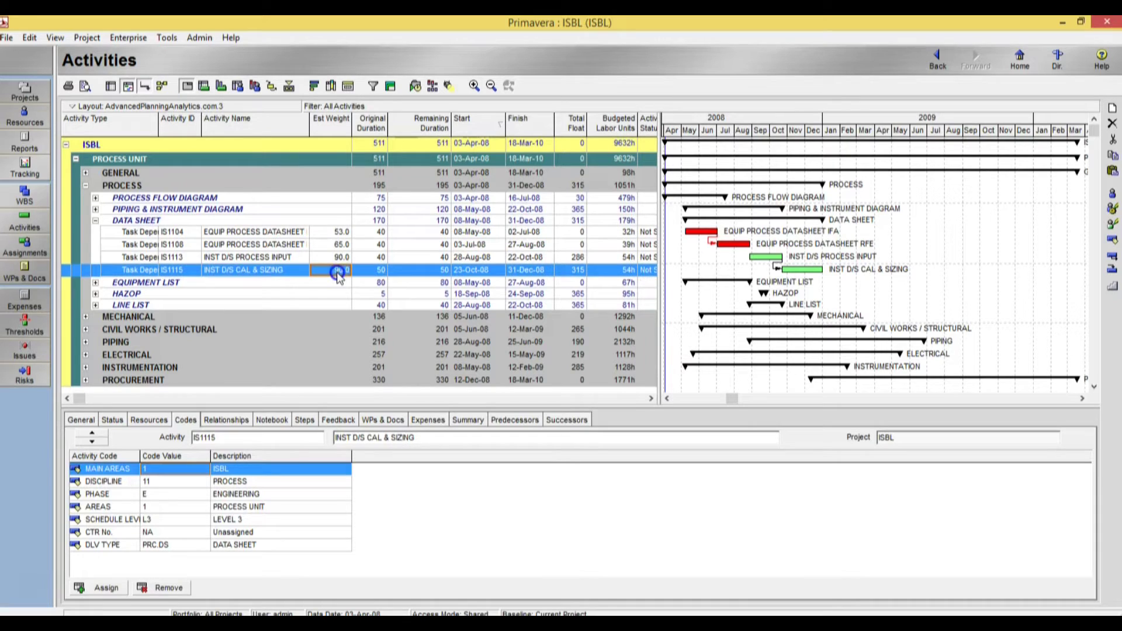
left_click(163, 107)
- Open the AdvancedPlanningAnalytics.com.DLV layout without saving changes to the current layout
mouse_move(173, 123)
left_click(237, 121)
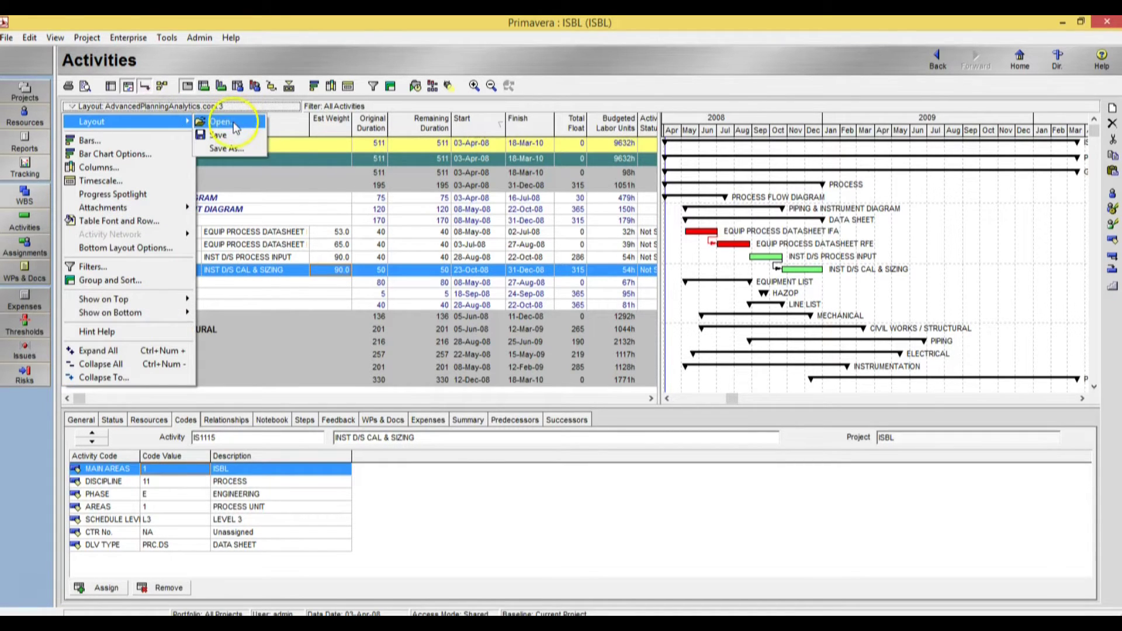
left_click(586, 357)
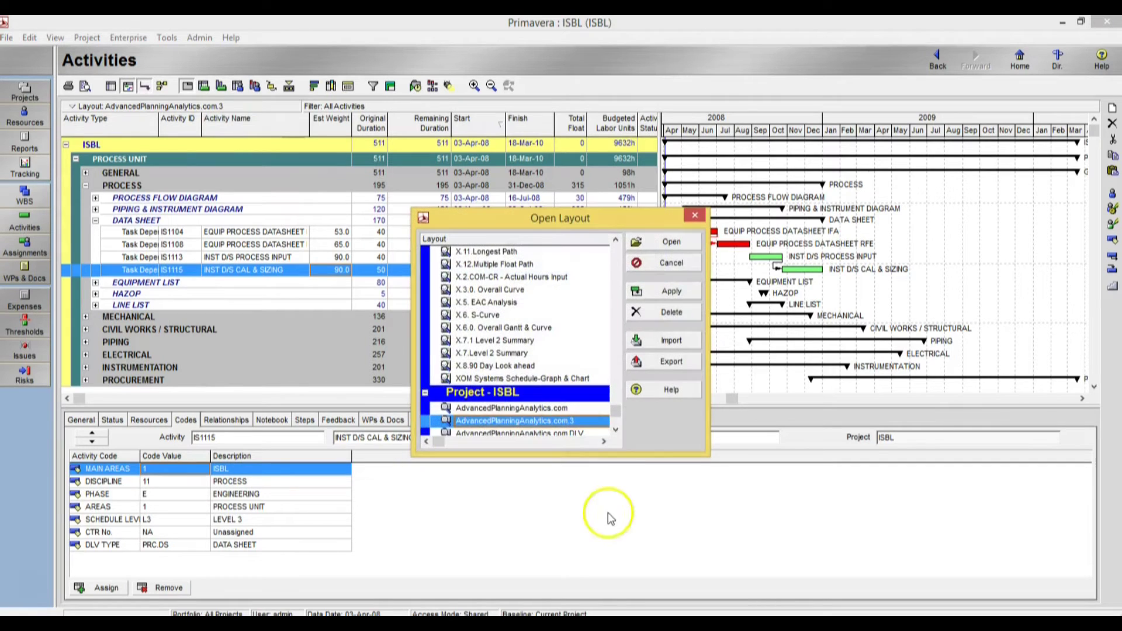
left_click(617, 431)
left_click(618, 431)
left_click(575, 408)
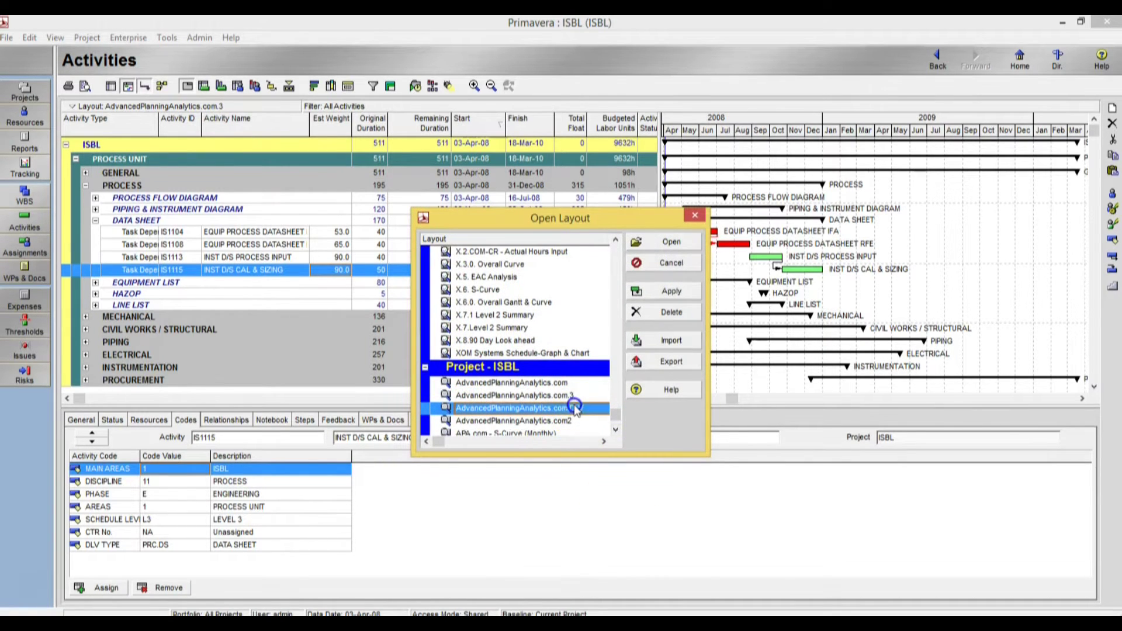
left_click(671, 241)
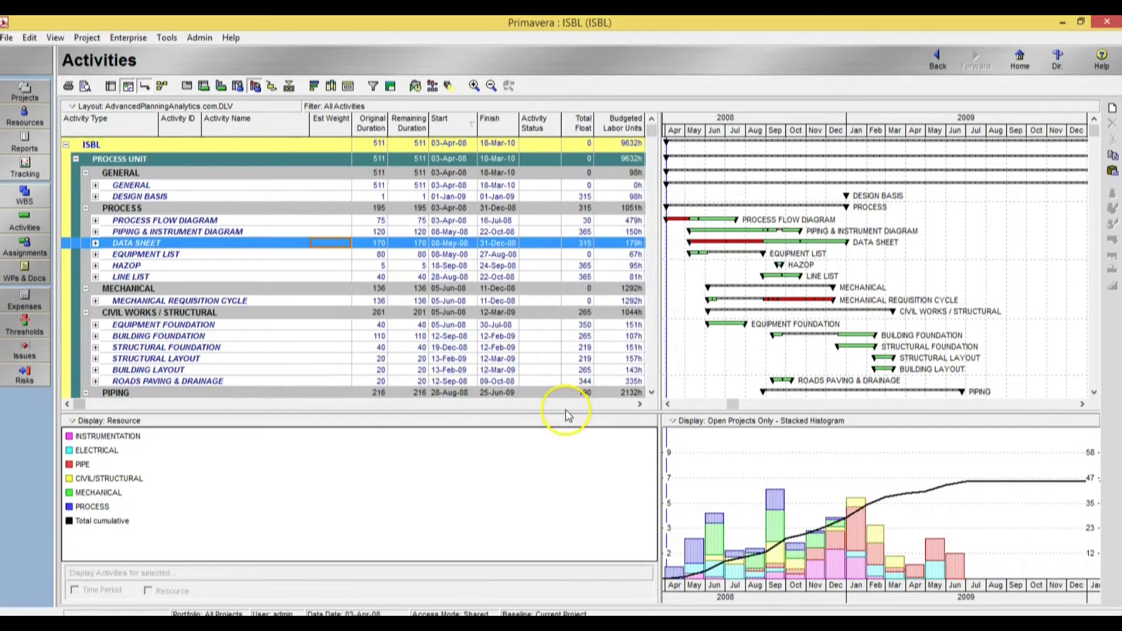
- Lower the splitter to enlarge the activity table and select the PROCESS FLOW DIAGRAM group
left_click_drag(566, 434, 655, 475)
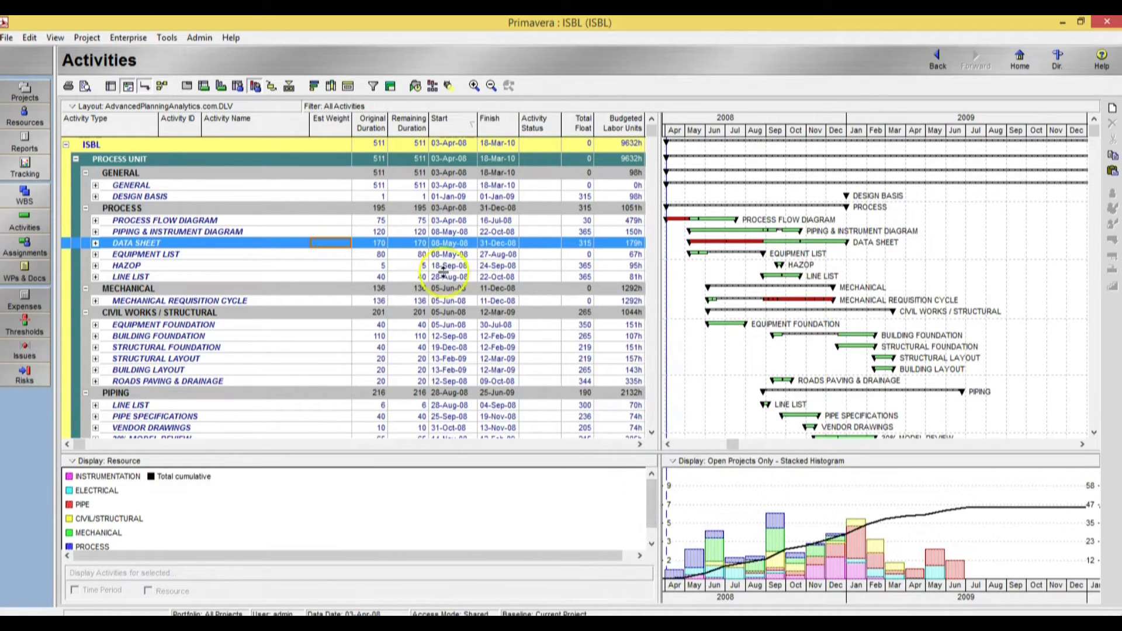
key("Up")
key("Up")
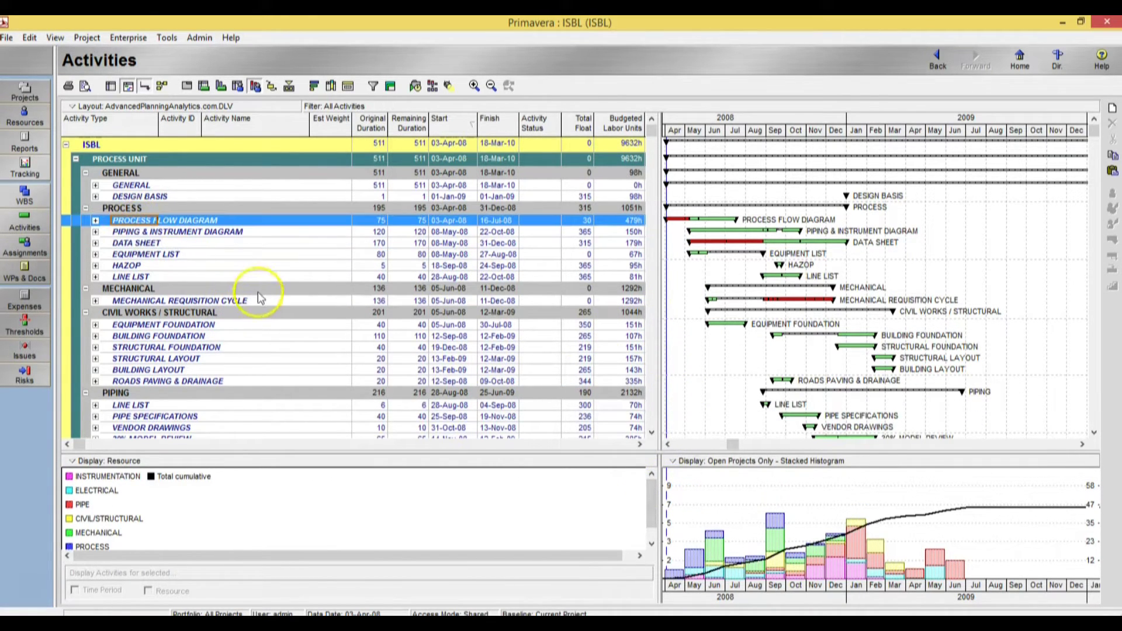
scroll(258, 292, "down", 4)
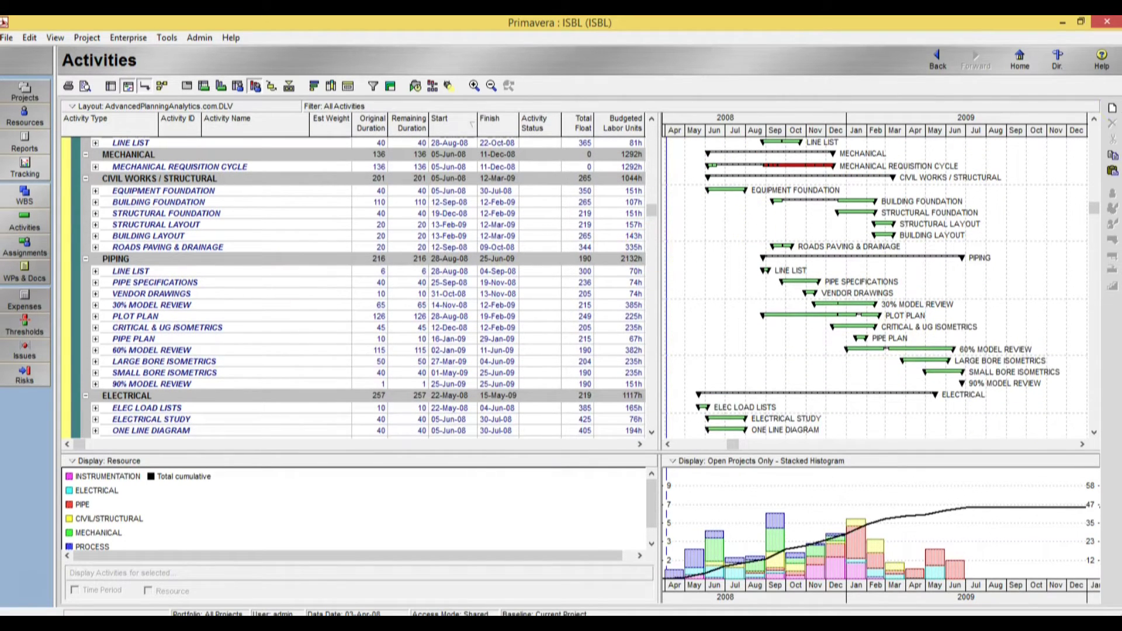
left_click_drag(1092, 211, 1110, 111)
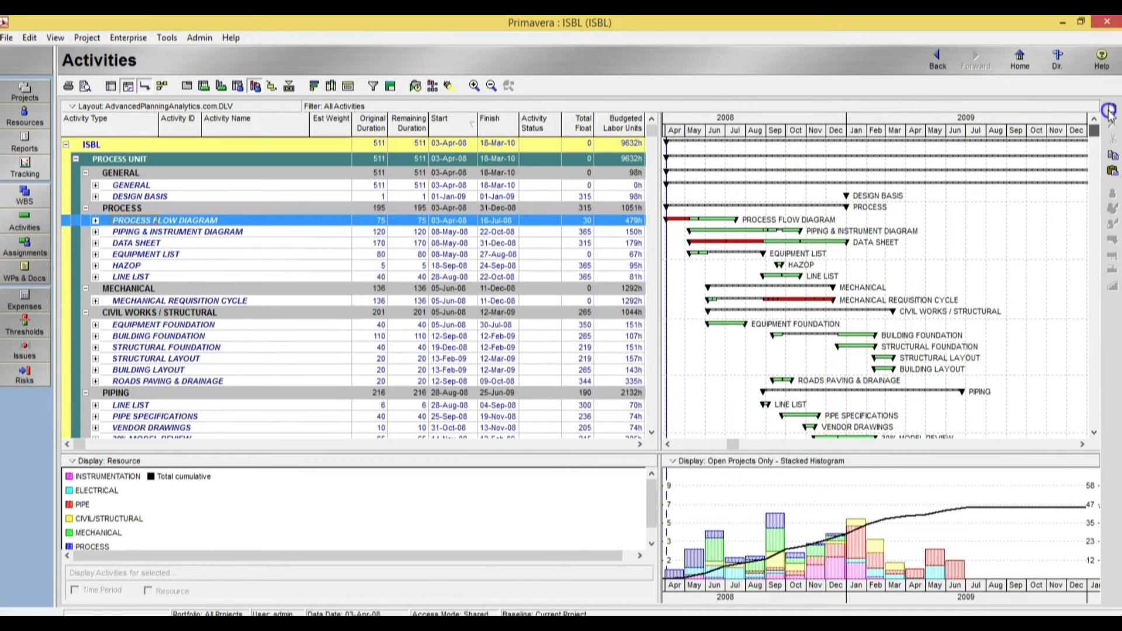
left_click(166, 38)
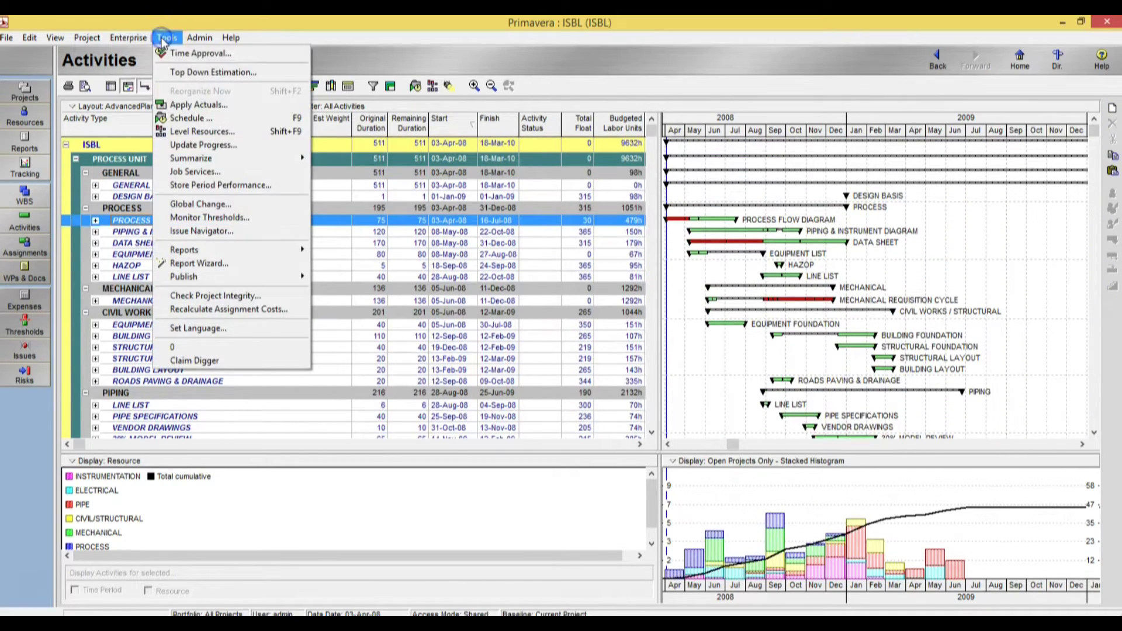
left_click(208, 73)
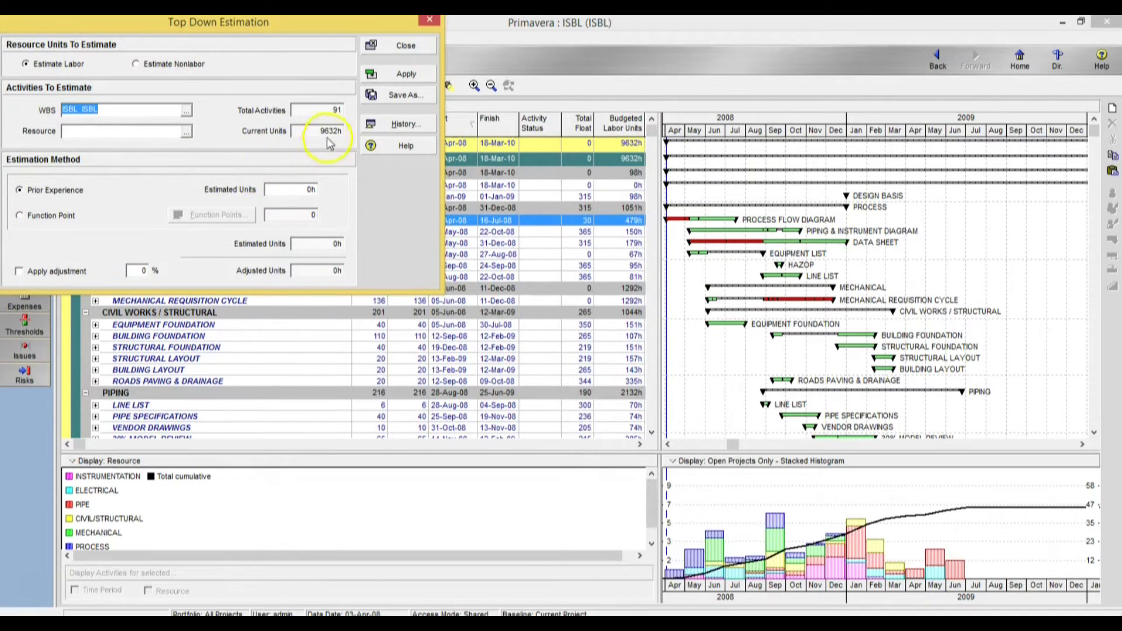
left_click(428, 49)
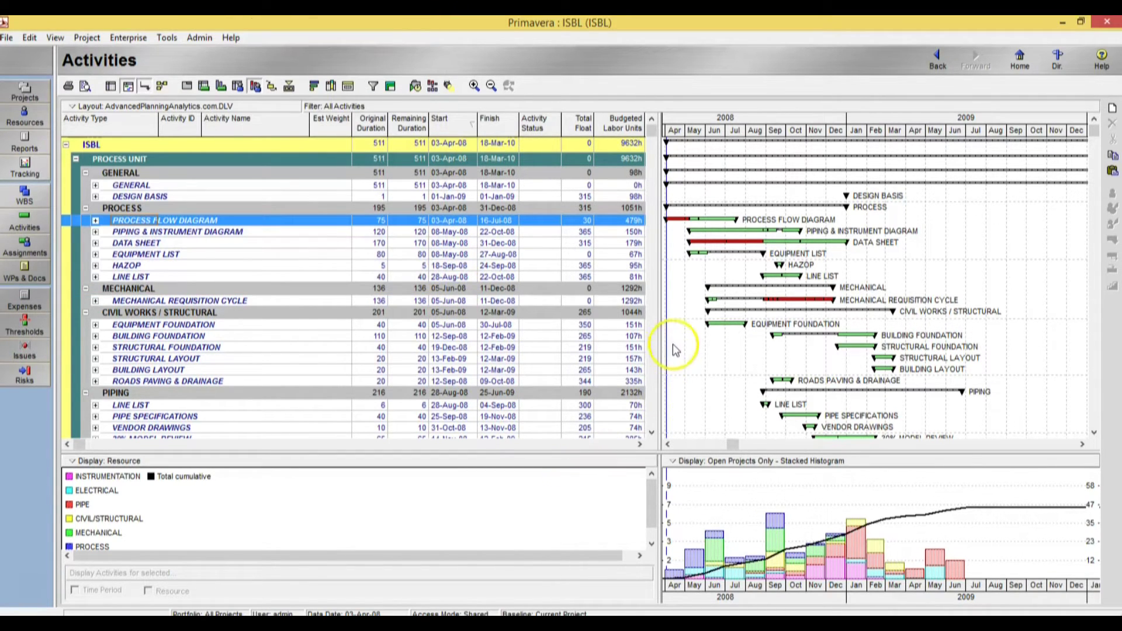
- Load the saved APA.com - S-Curve (Monthly) layout, declining to save the current layout
left_click(144, 107)
mouse_move(156, 122)
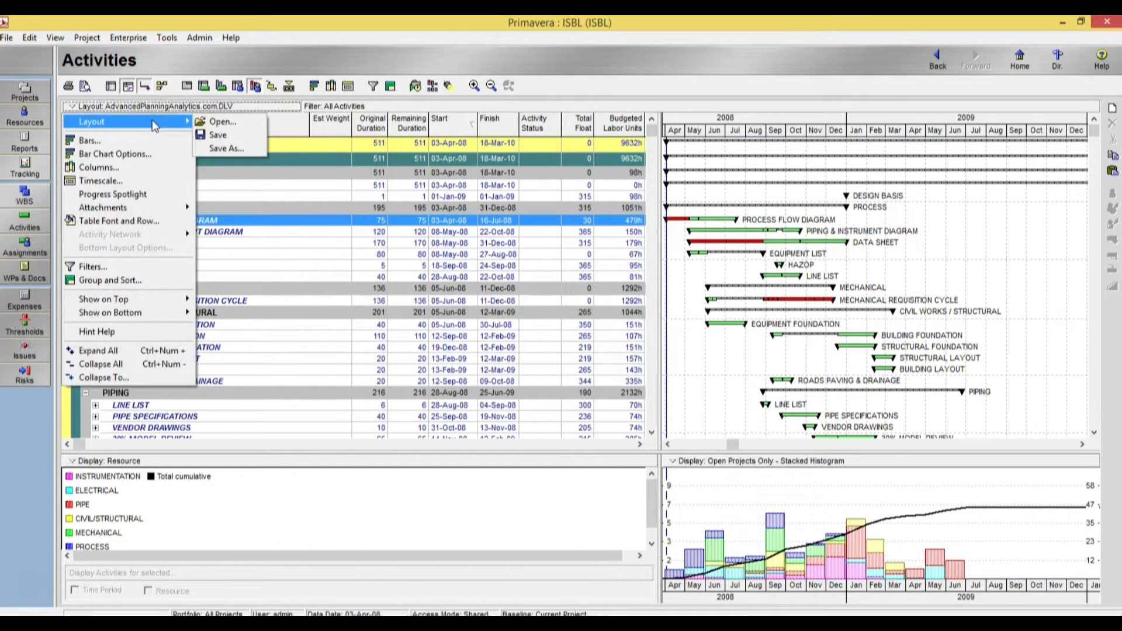
left_click(231, 124)
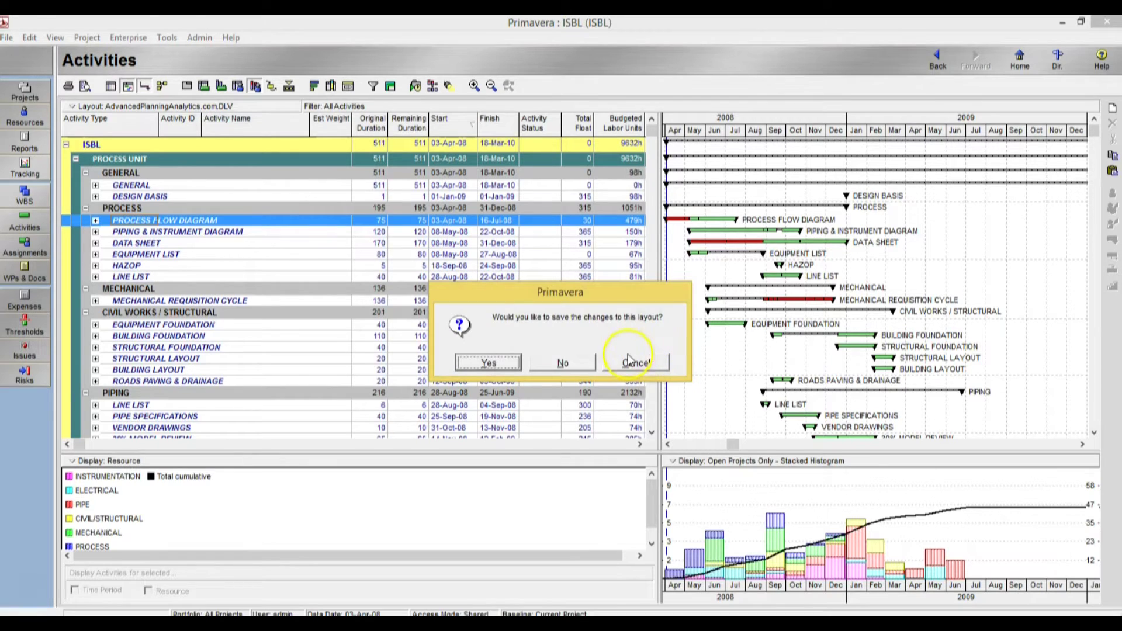
left_click(583, 368)
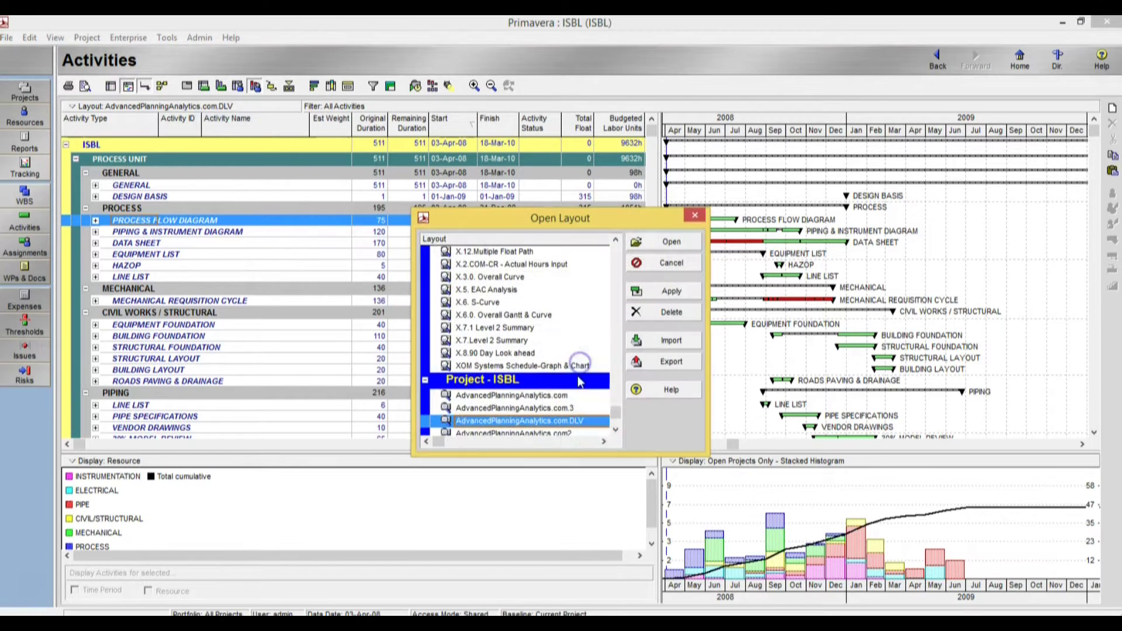
left_click(616, 431)
double_click(616, 431)
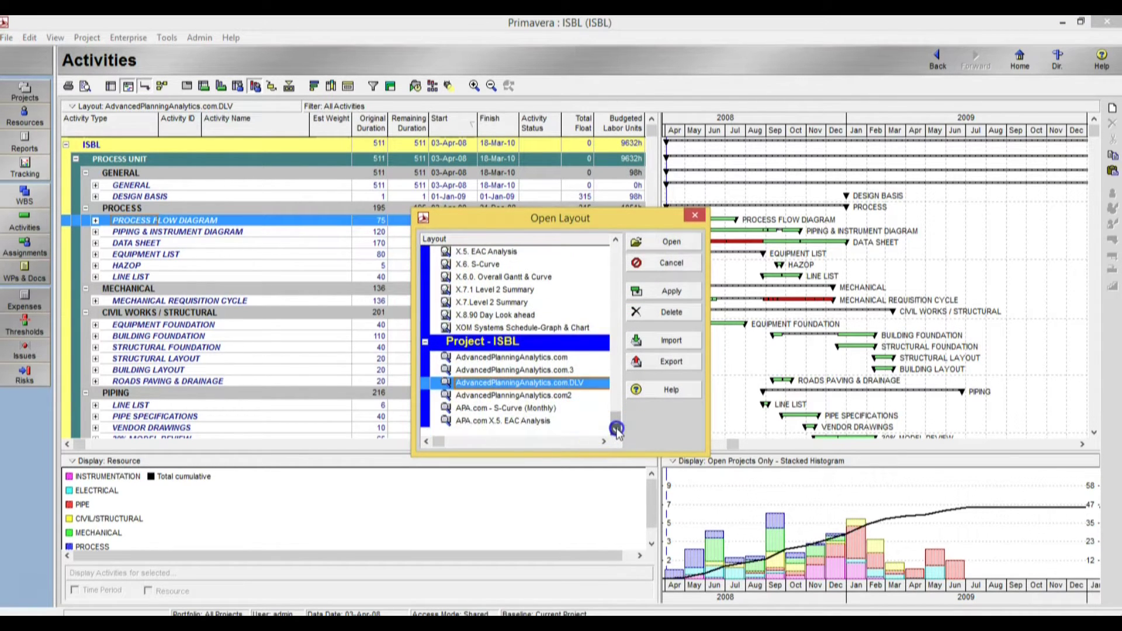
left_click(548, 408)
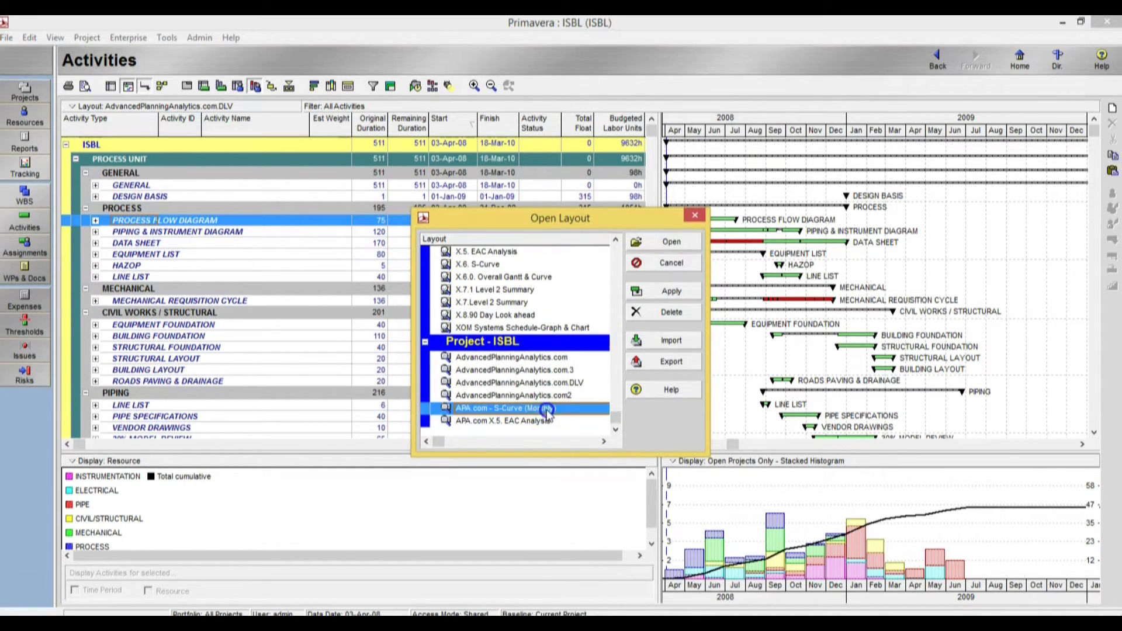
left_click(673, 244)
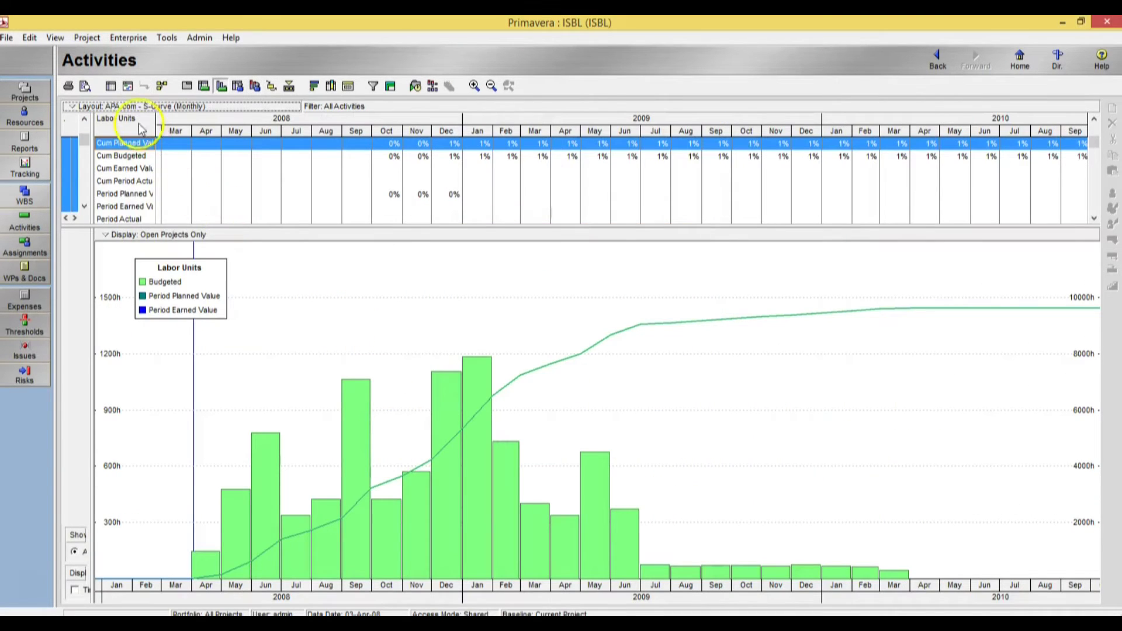
- Collapse all rows, widen the Labor Units name column and lower the spreadsheet splitter
left_click(134, 107)
left_click(120, 349)
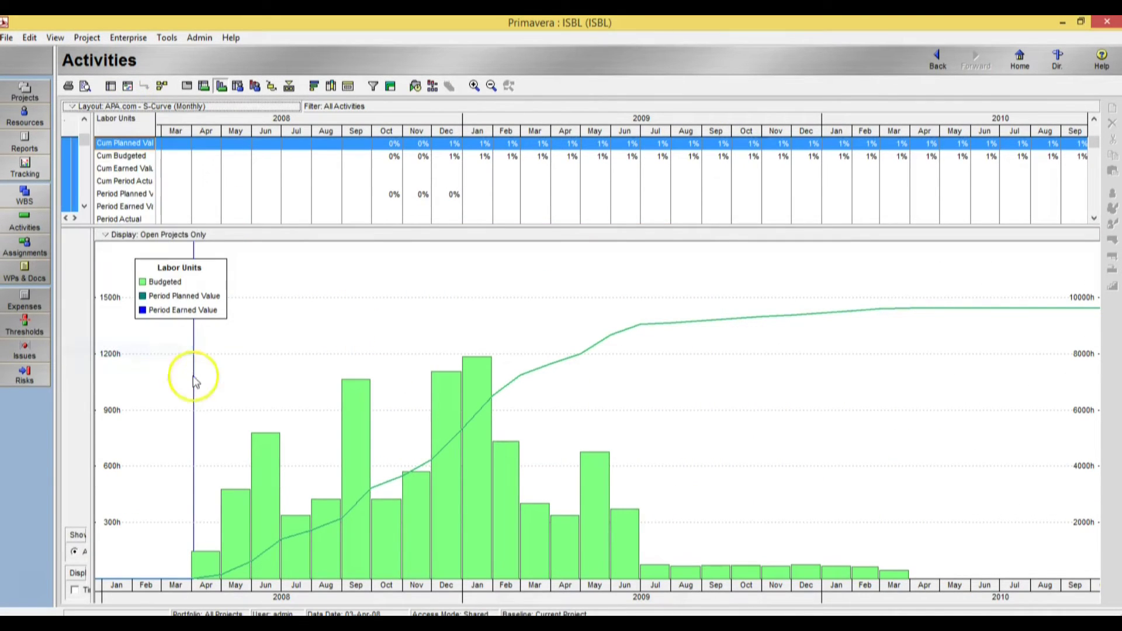
left_click(134, 107)
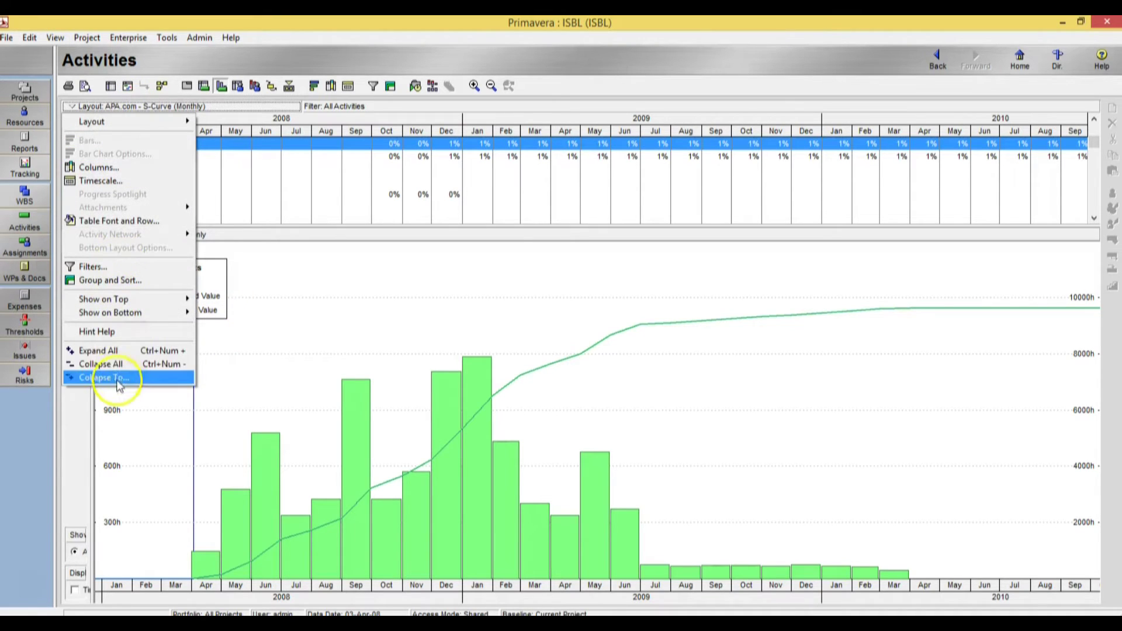
left_click(110, 367)
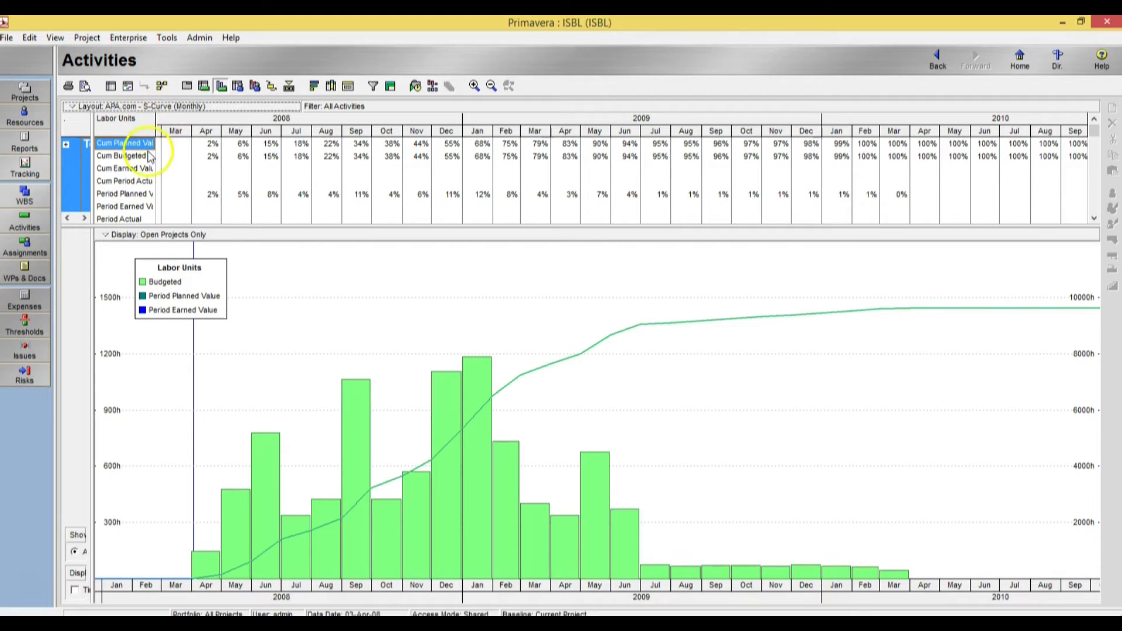
left_click_drag(157, 132, 218, 131)
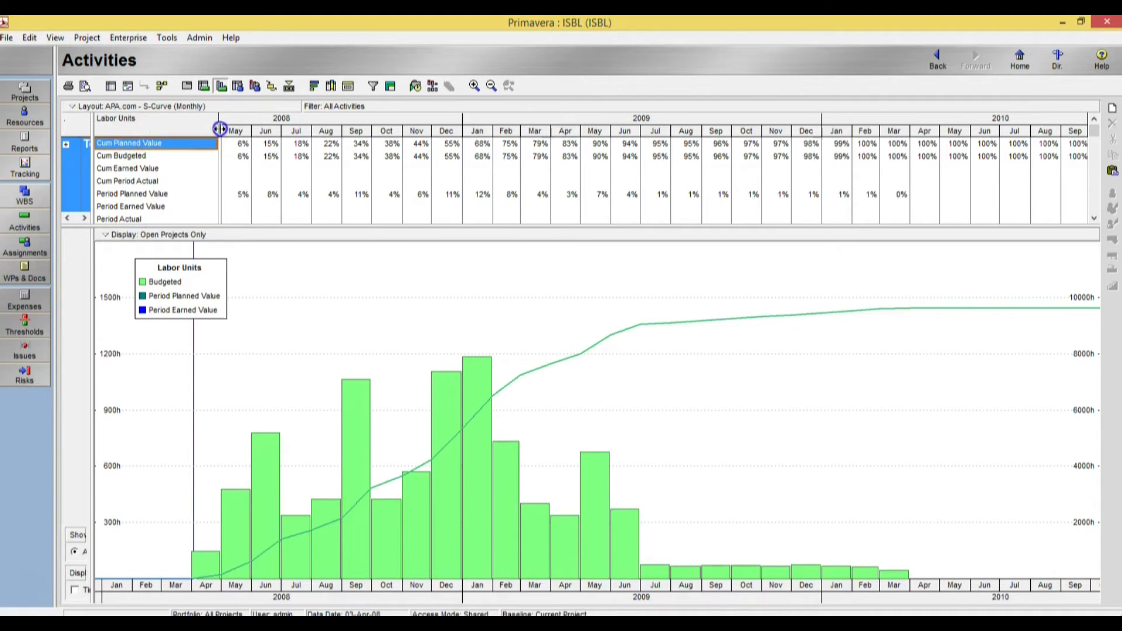
left_click_drag(198, 224, 198, 257)
- Review the Period Planned Value, Cum Earned Value, Cum Period Actual, Period Earned Value and Period Actual rows
left_click(149, 193)
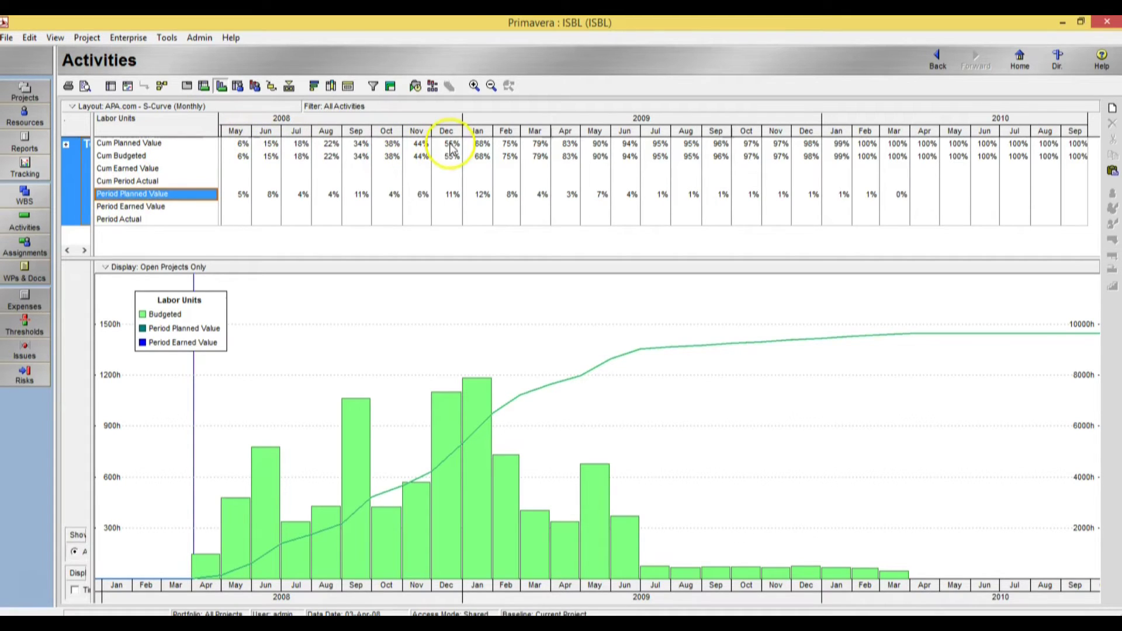
left_click(146, 170)
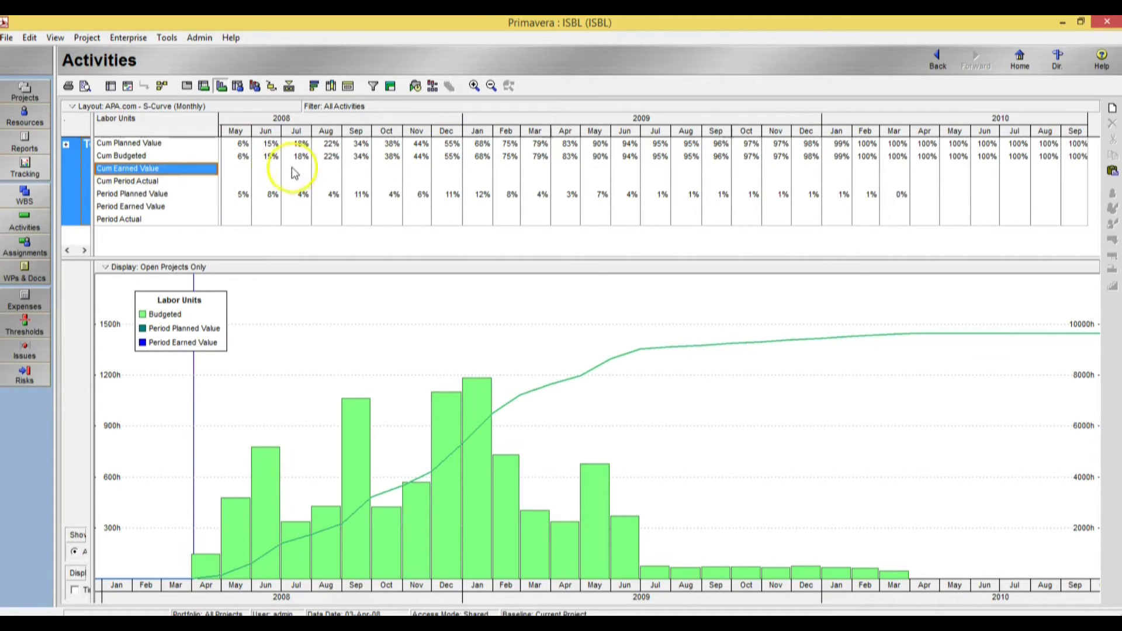
left_click(262, 170)
left_click(263, 181)
left_click(264, 207)
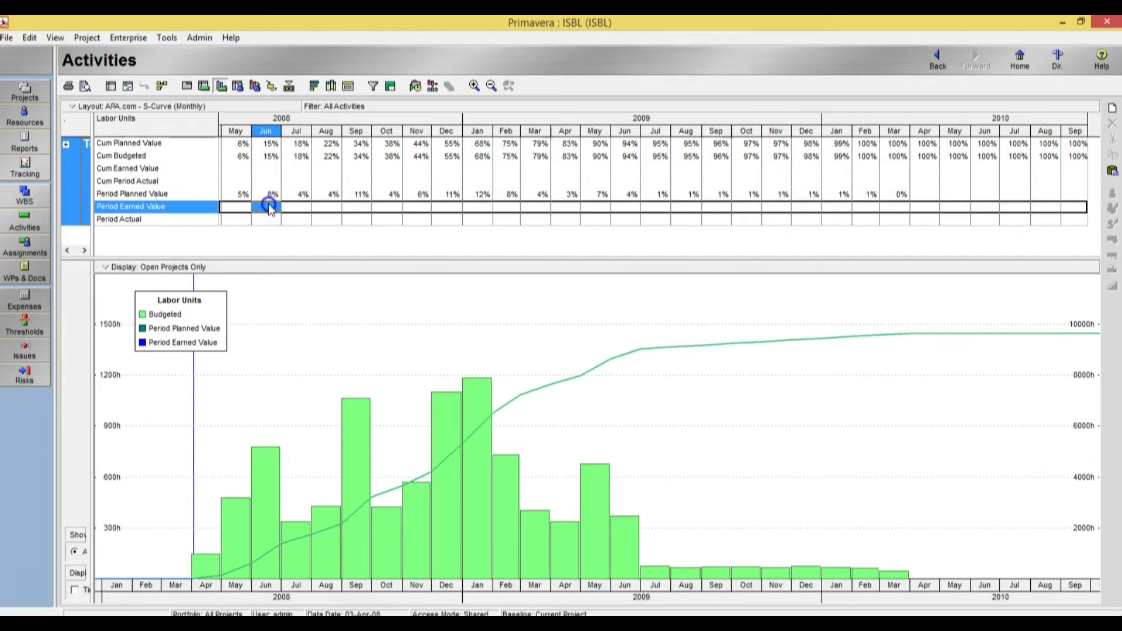
left_click(265, 221)
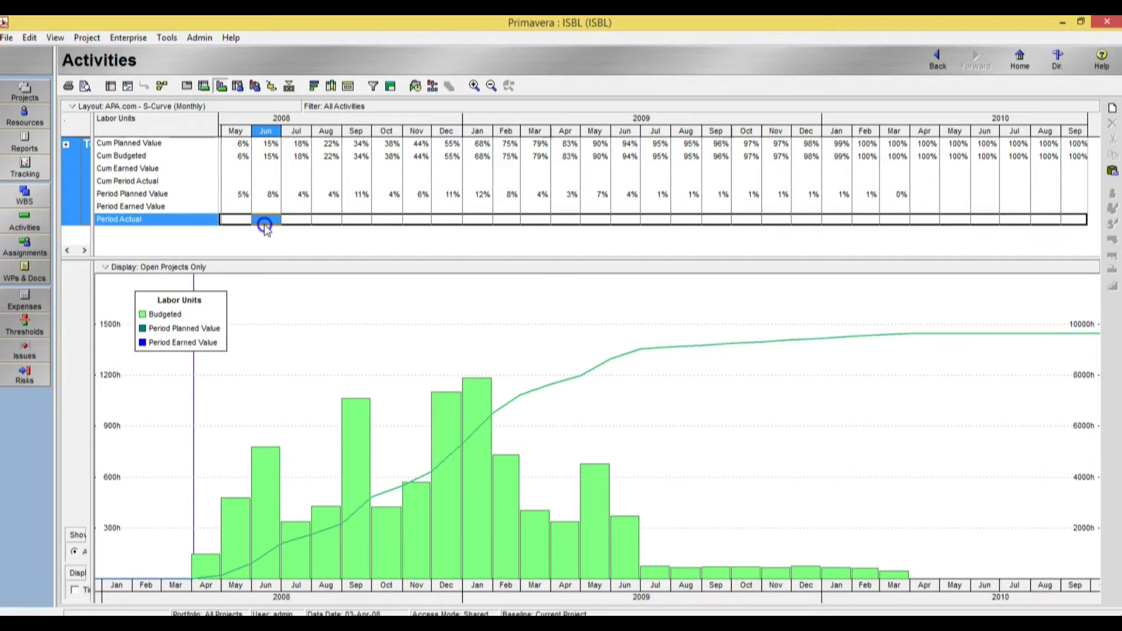
- Open Store Period Performance and cancel without storing anything
left_click(167, 38)
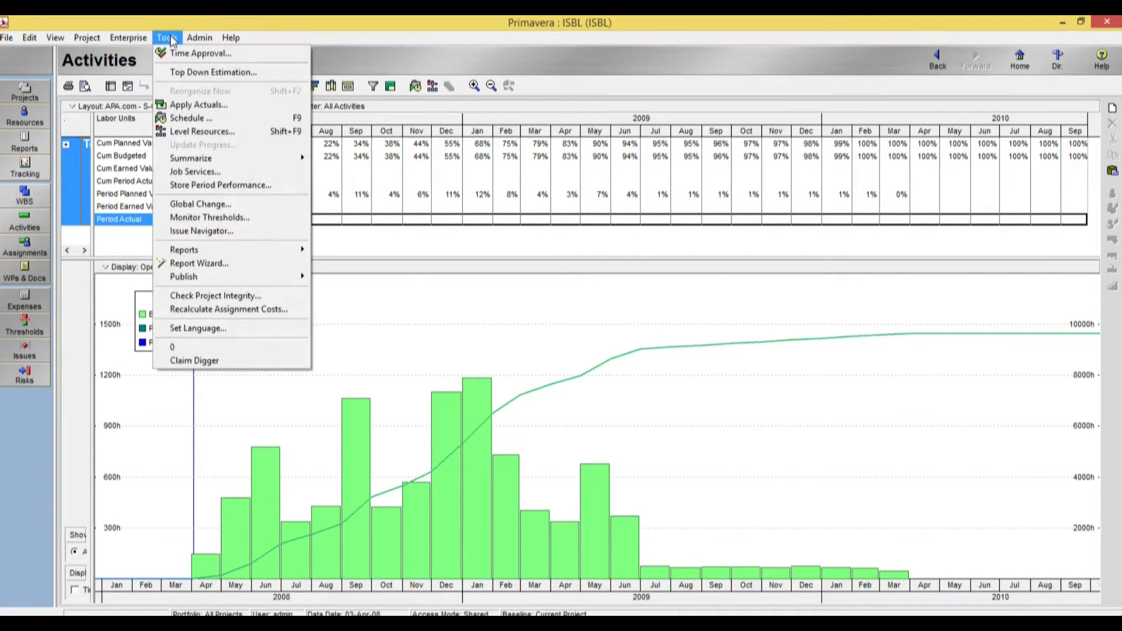
left_click(246, 185)
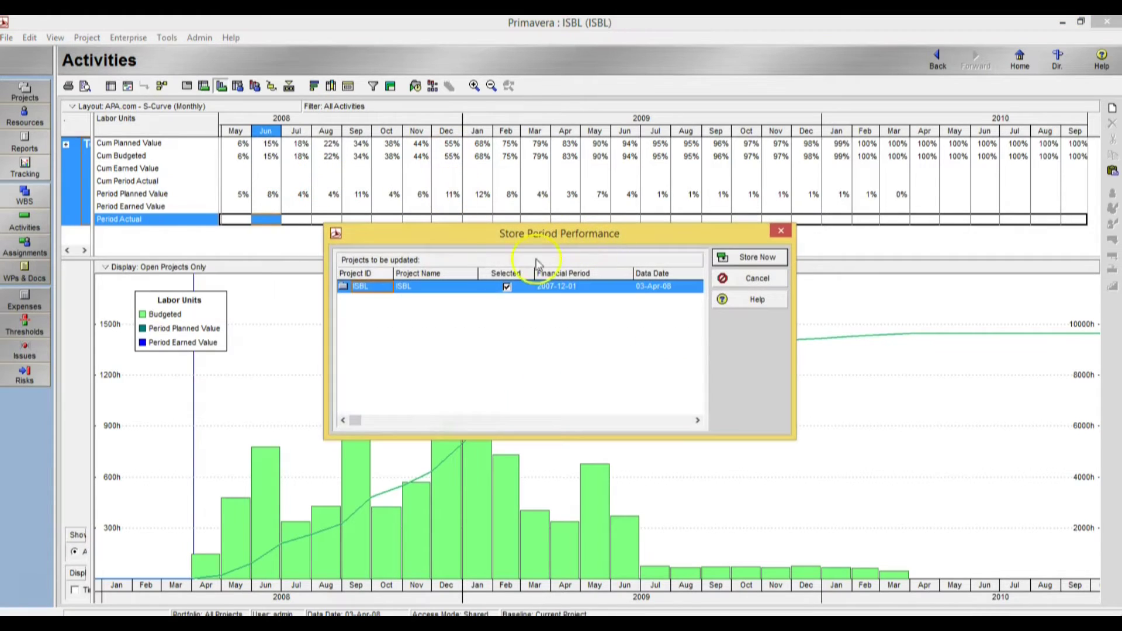
left_click(760, 279)
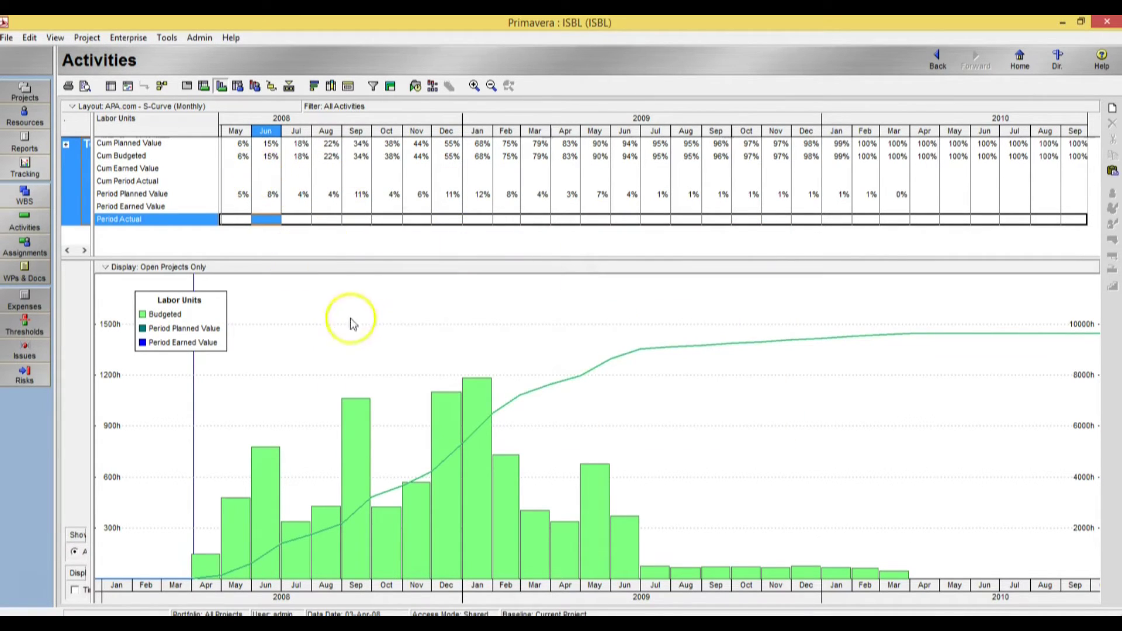
right_click(302, 139)
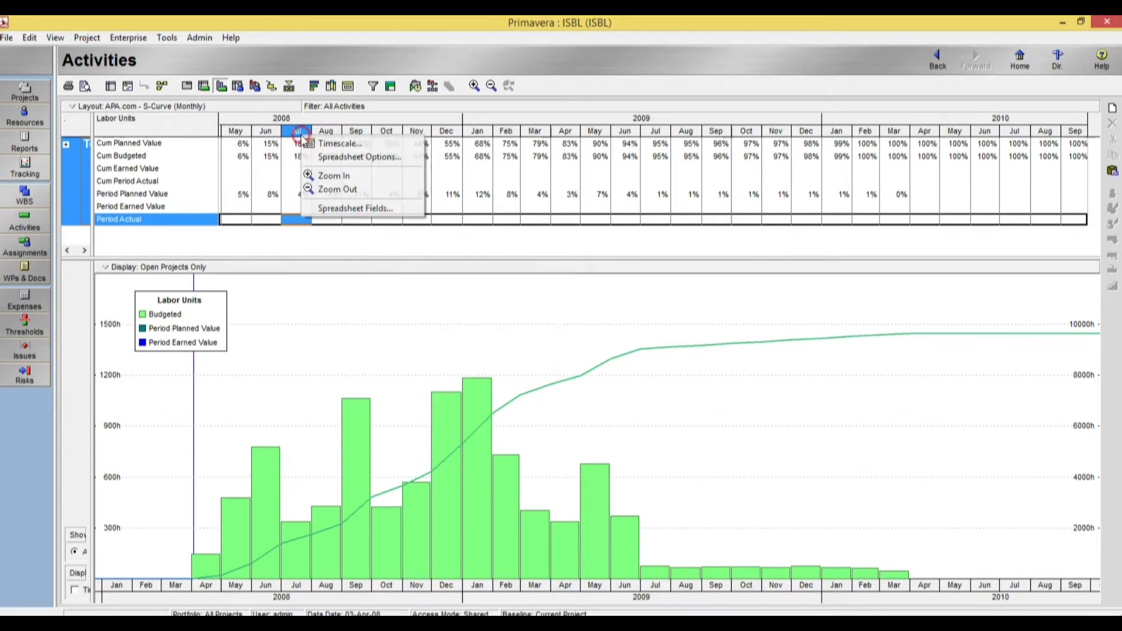
left_click(345, 162)
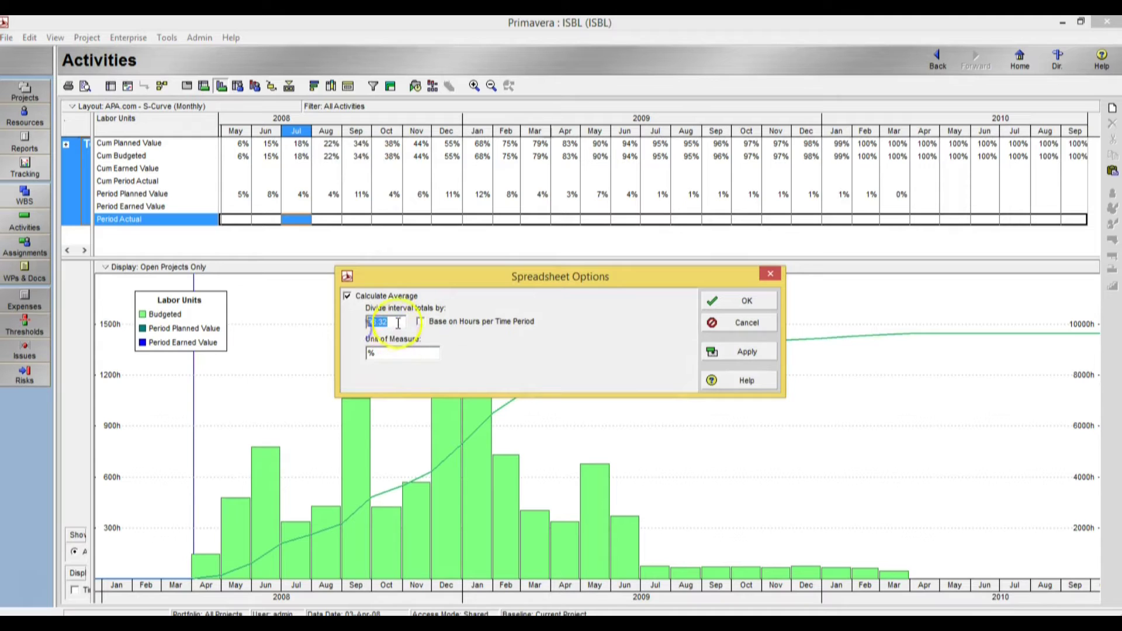
left_click(744, 325)
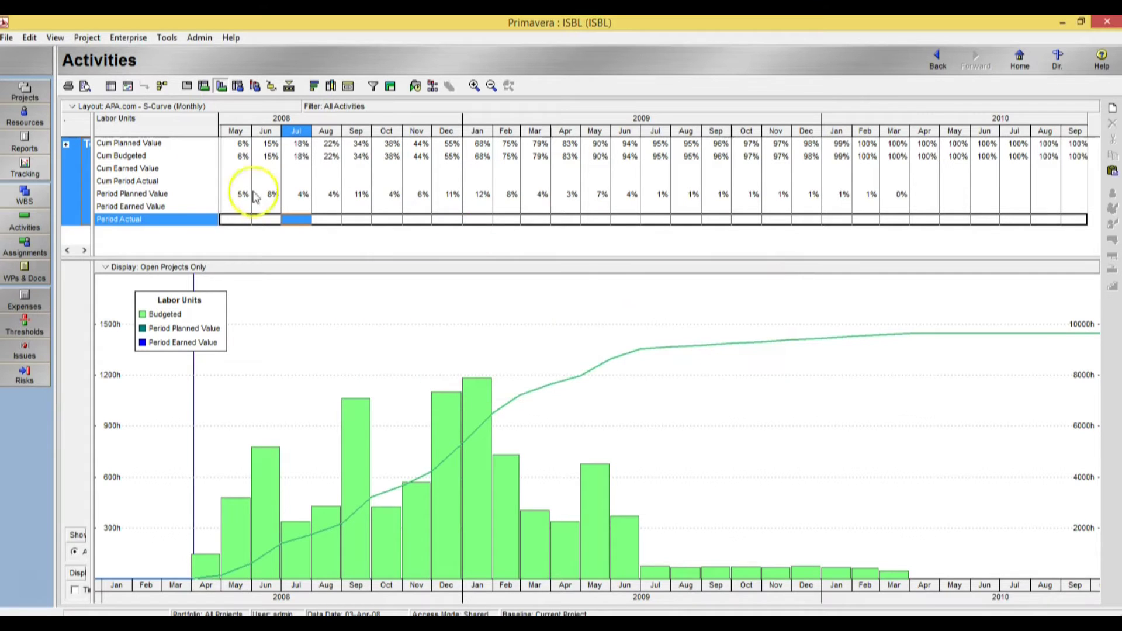
left_click_drag(91, 121, 651, 117)
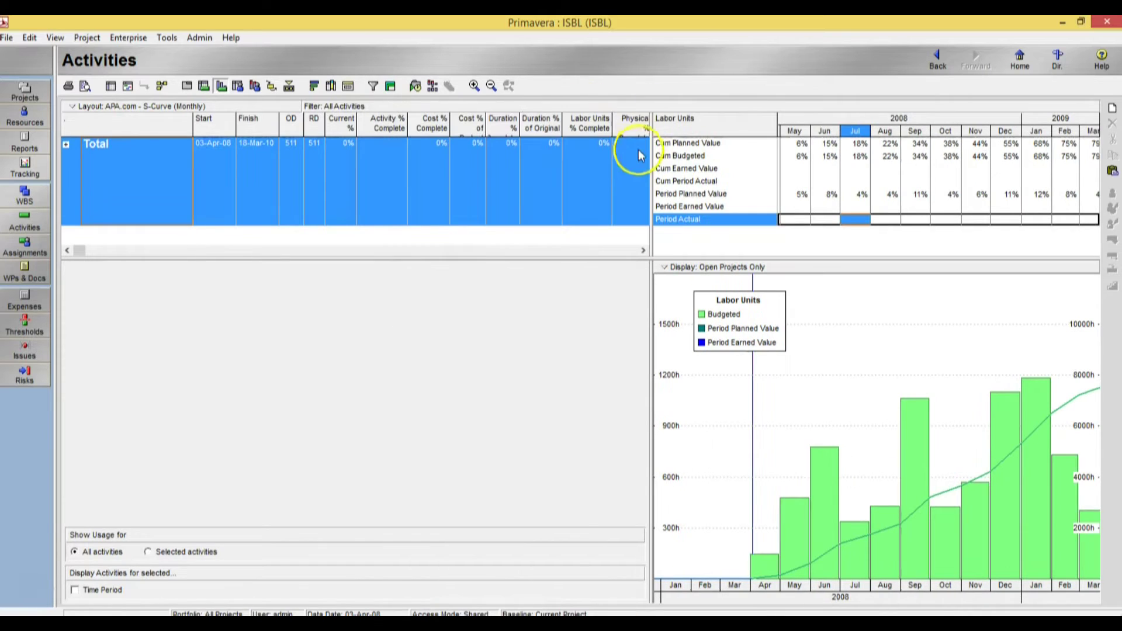
left_click(644, 252)
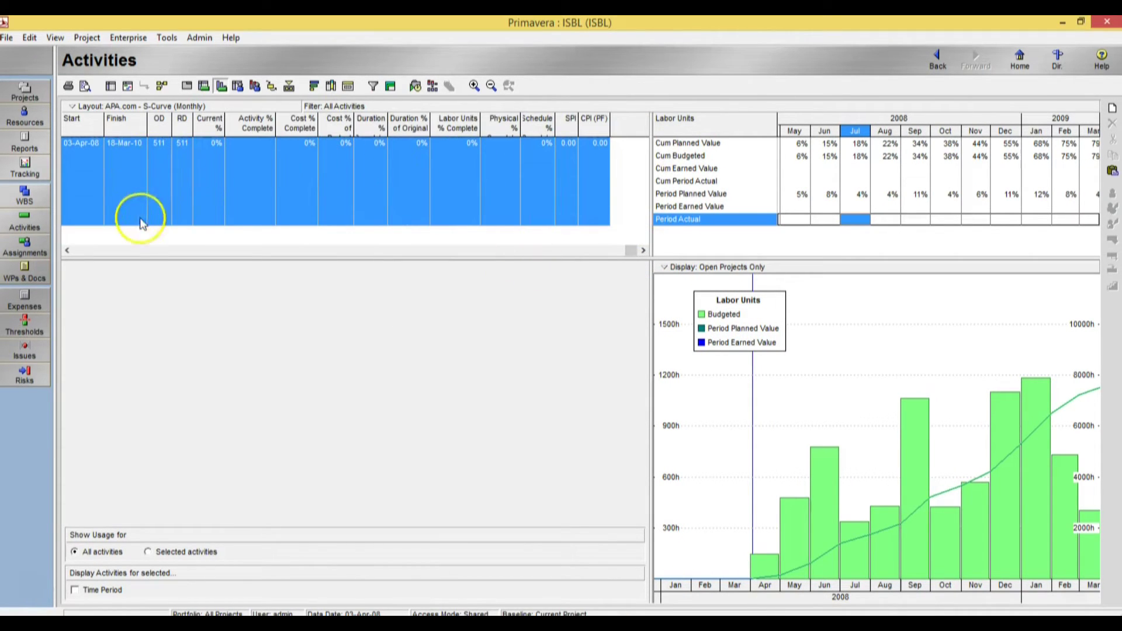
left_click(88, 250)
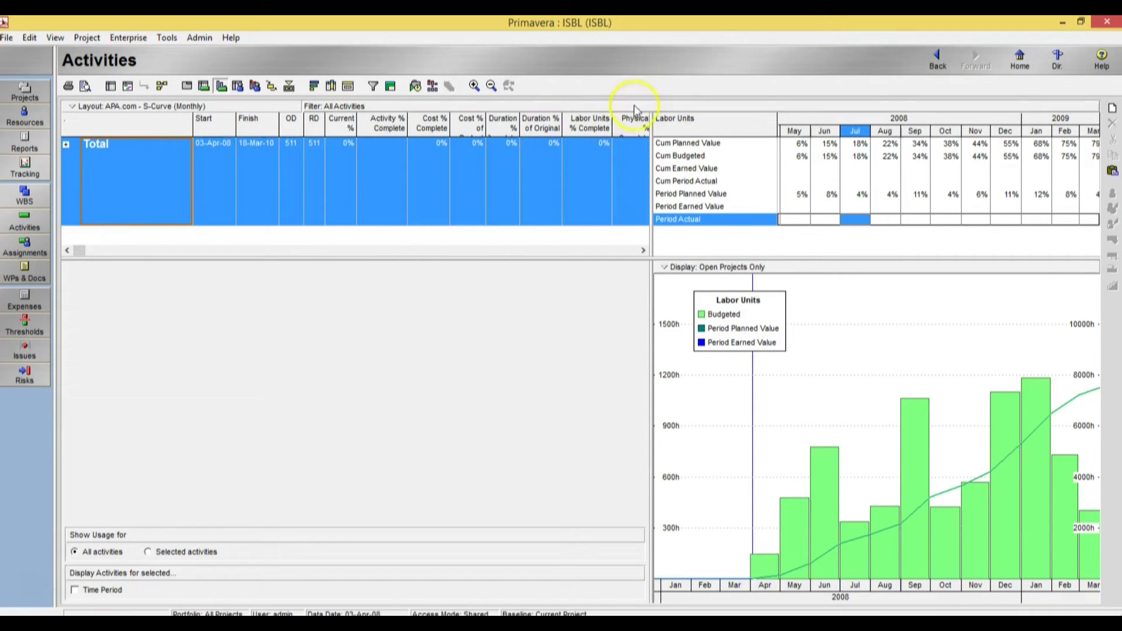
left_click_drag(174, 156, 96, 157)
- In the usage profile Graph options, enable Calculate Average with interval totals divided by 96.32
right_click(371, 290)
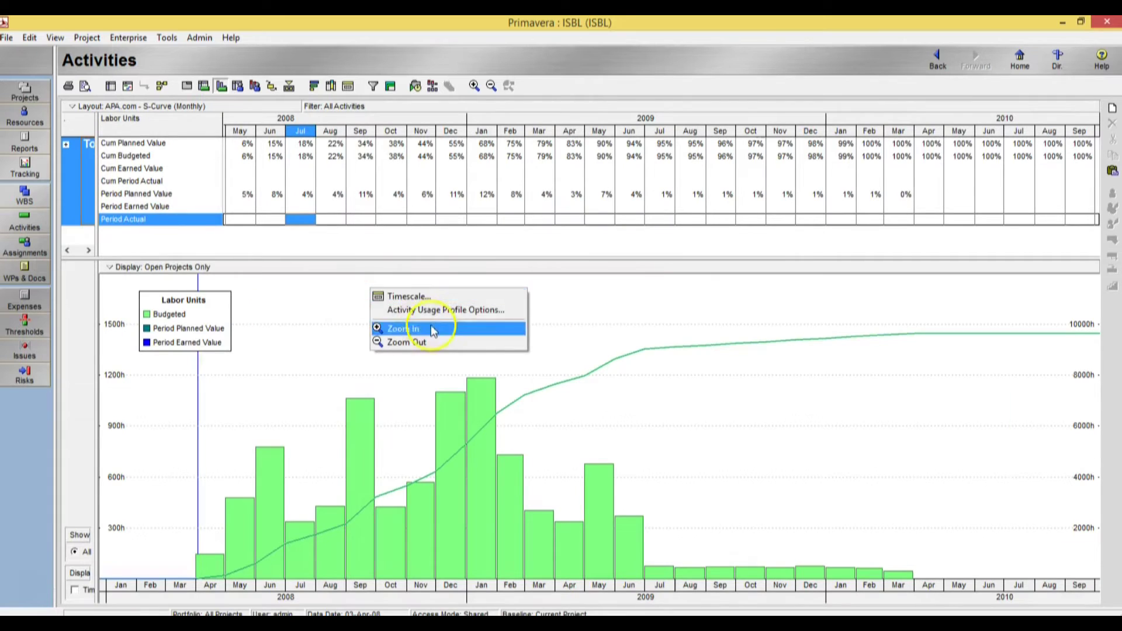
left_click(433, 307)
left_click(566, 186)
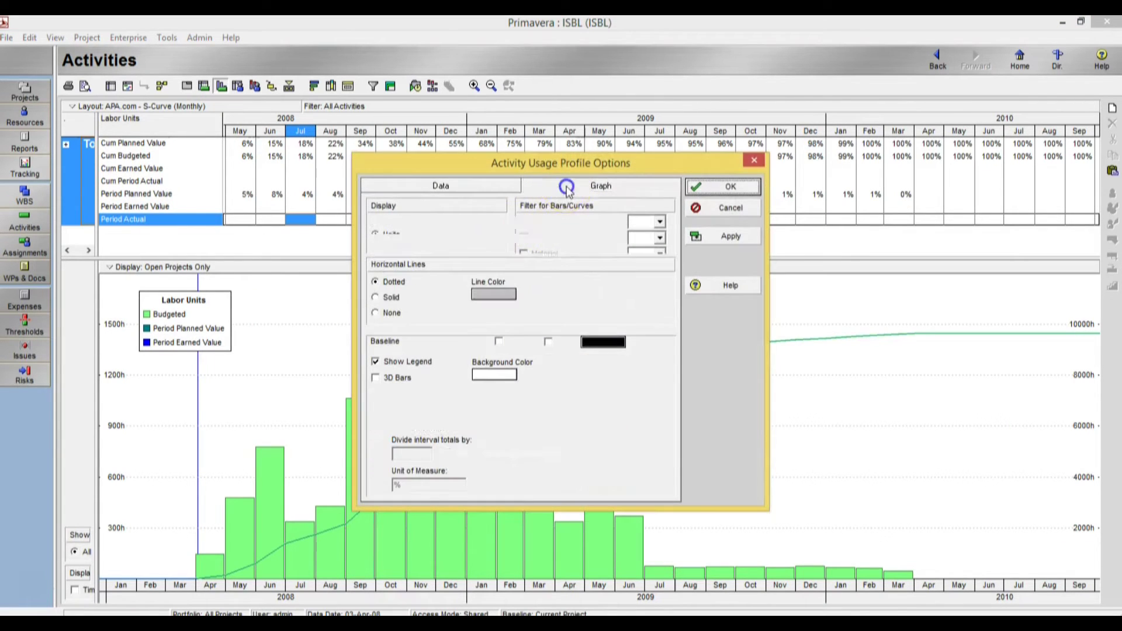
left_click(375, 428)
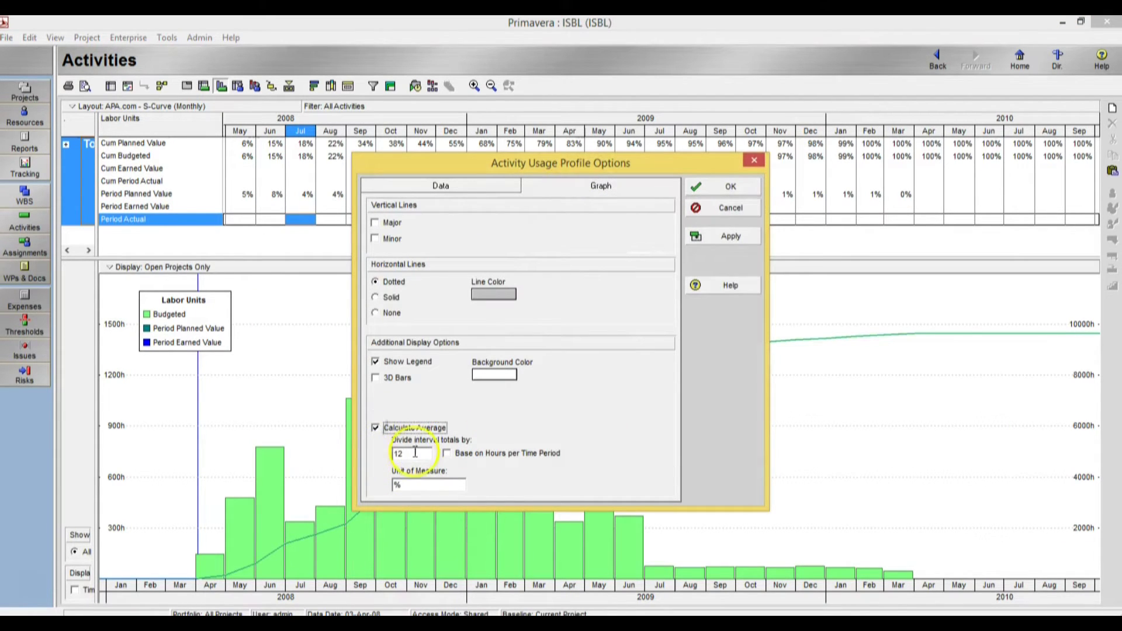
left_click_drag(415, 453, 374, 462)
type("2")
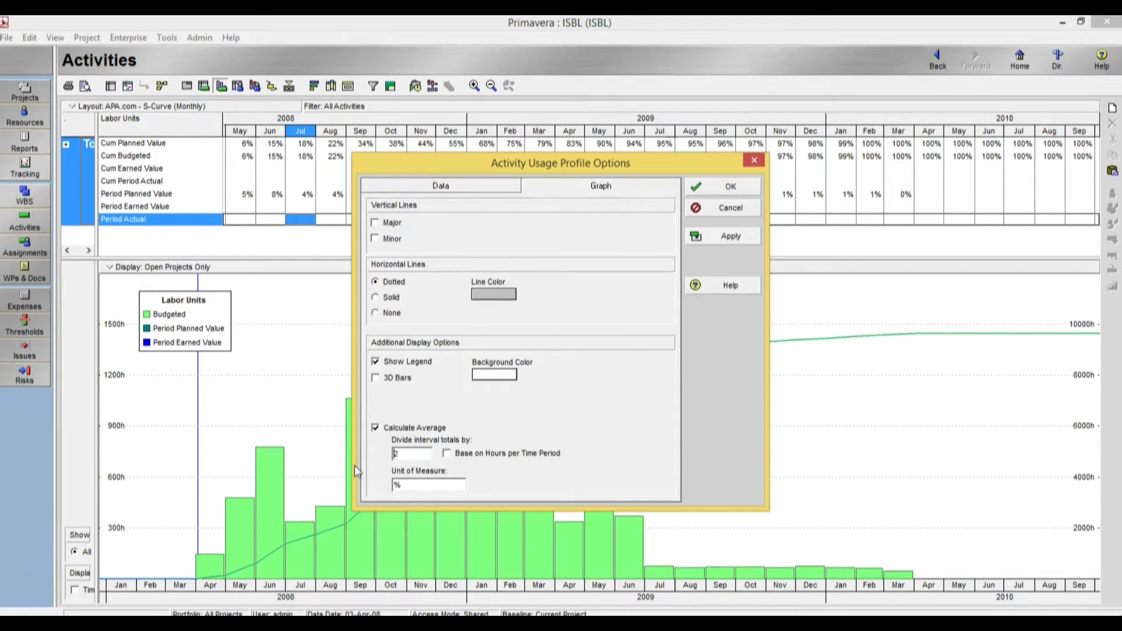
key("Num_Lock")
key("BackSpace")
left_click(732, 237)
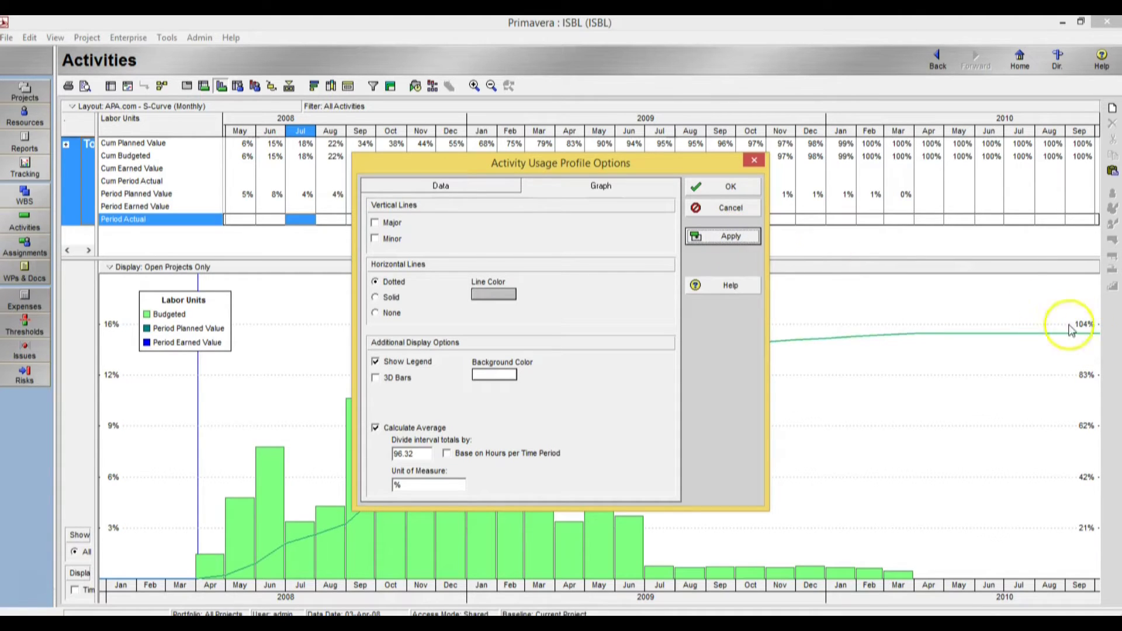
left_click(730, 187)
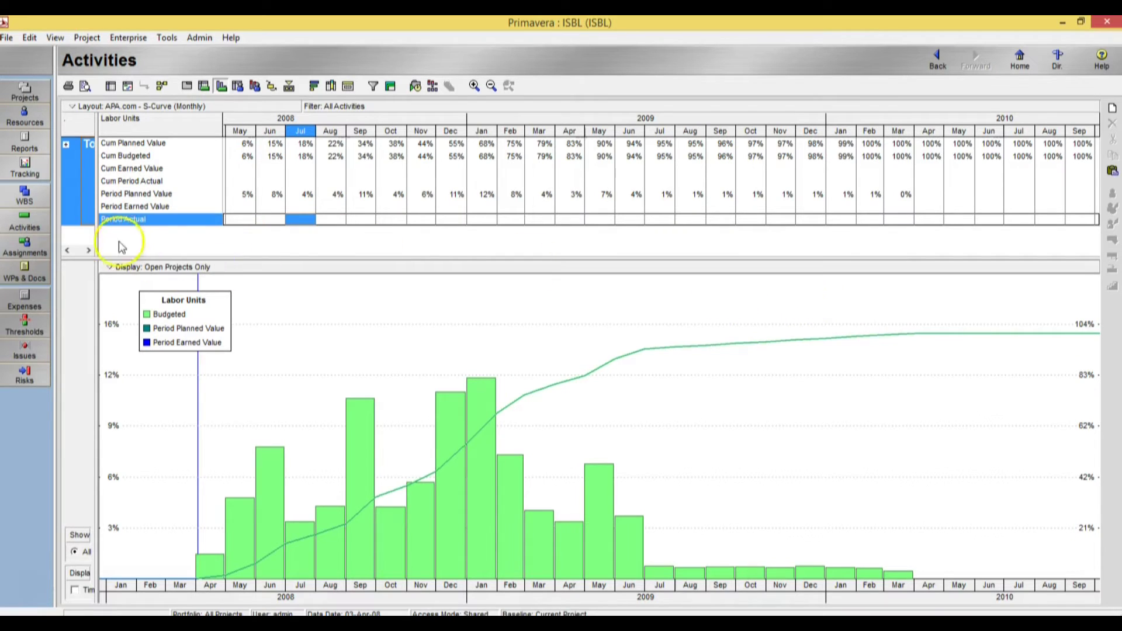
left_click_drag(95, 230, 436, 217)
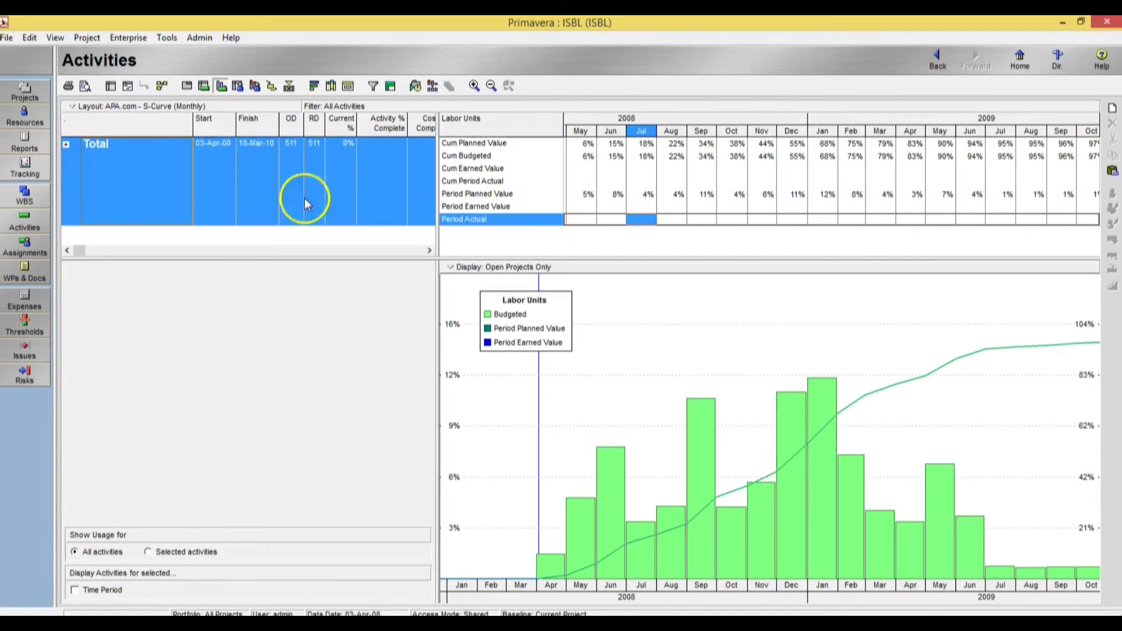
- Adjust grouping to WBS levels 1–3 and DLV TYPE, hiding empty bands
left_click(66, 146)
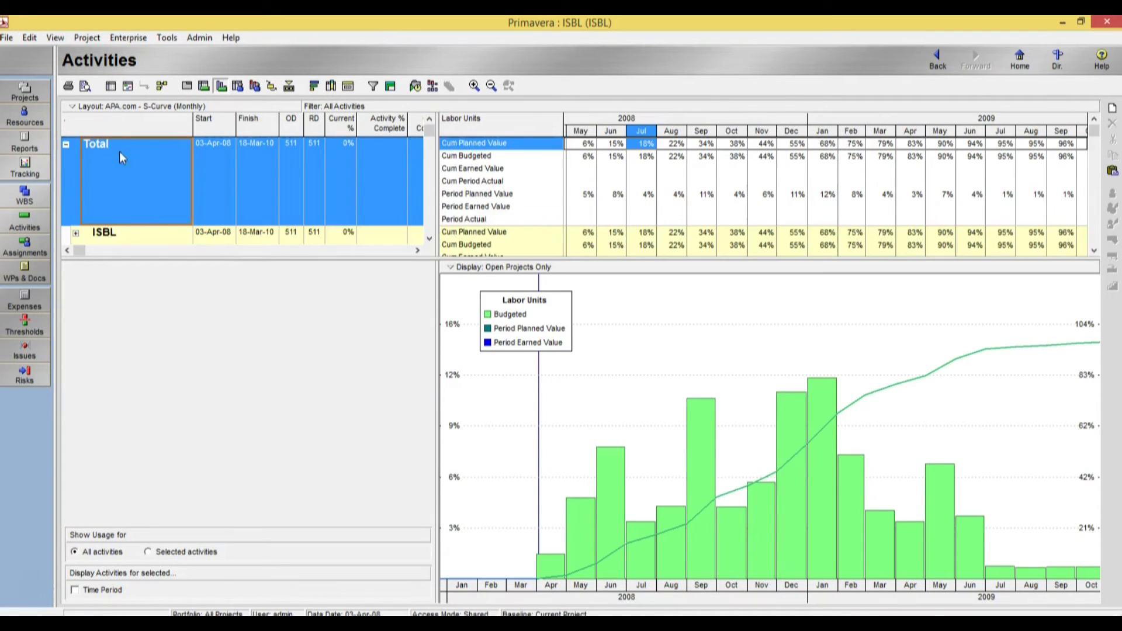
left_click(390, 86)
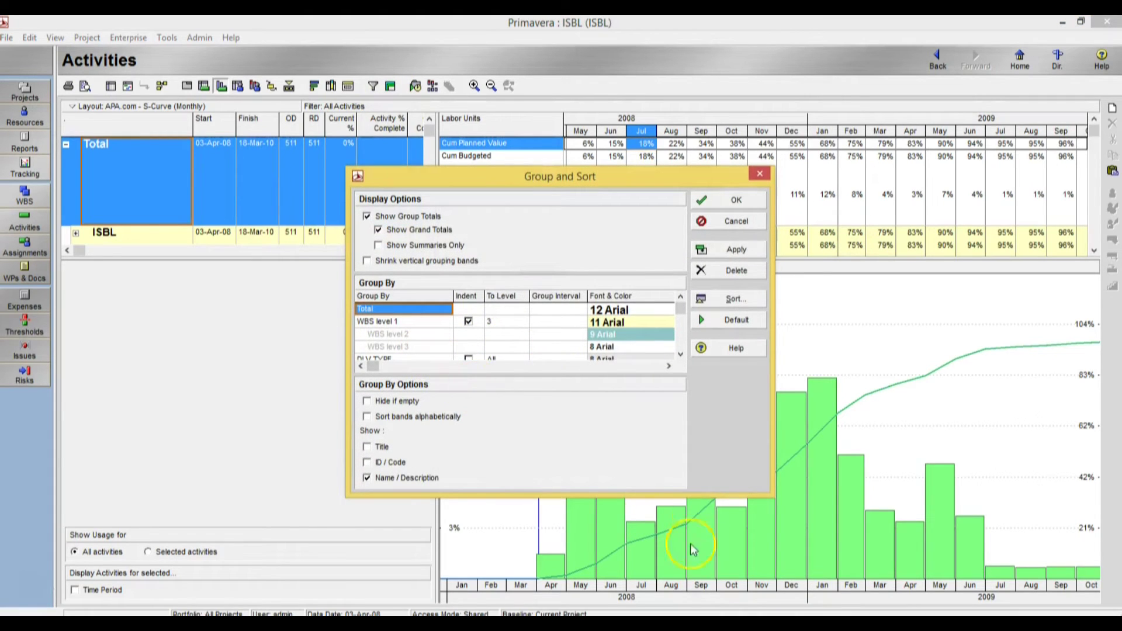
left_click_drag(686, 494, 689, 523)
left_click(388, 320)
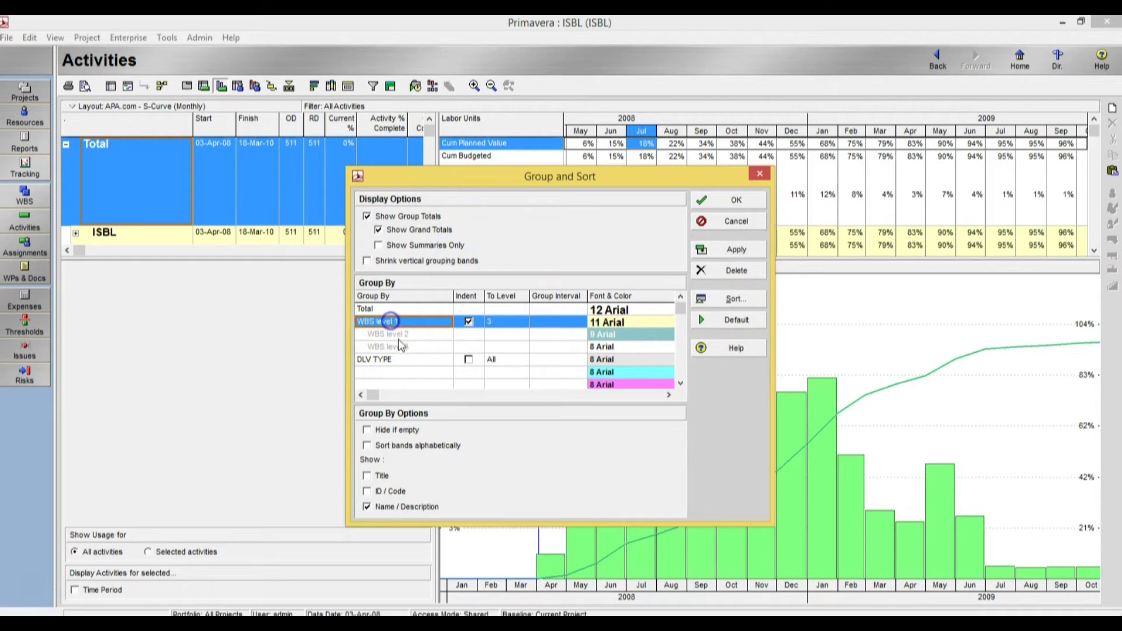
left_click(395, 334)
left_click(400, 348)
left_click(402, 361)
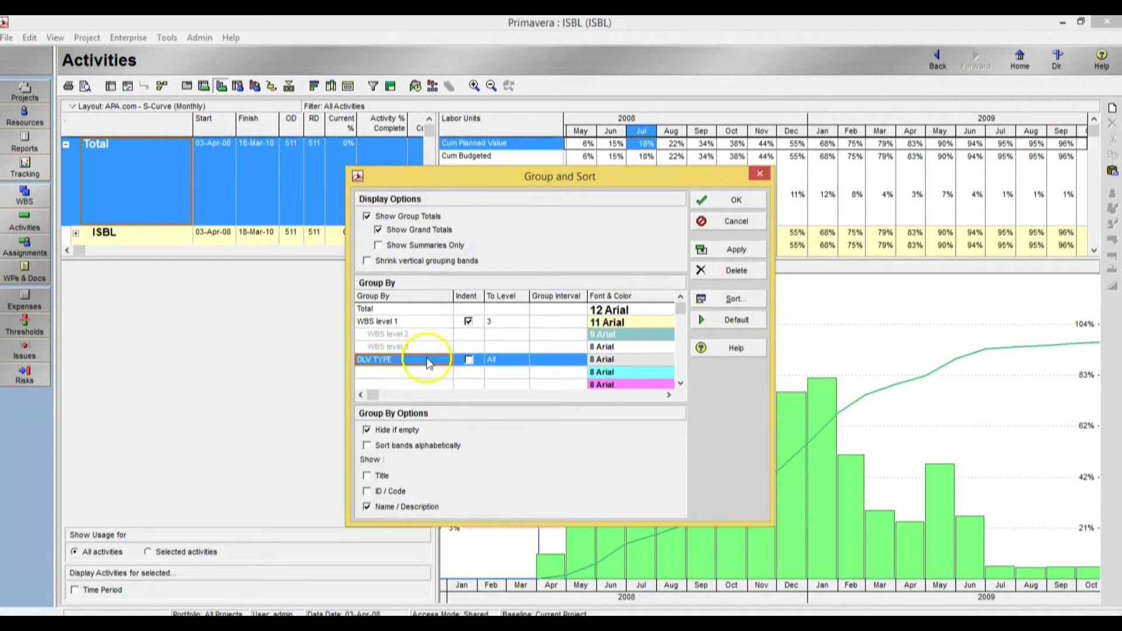
left_click(739, 222)
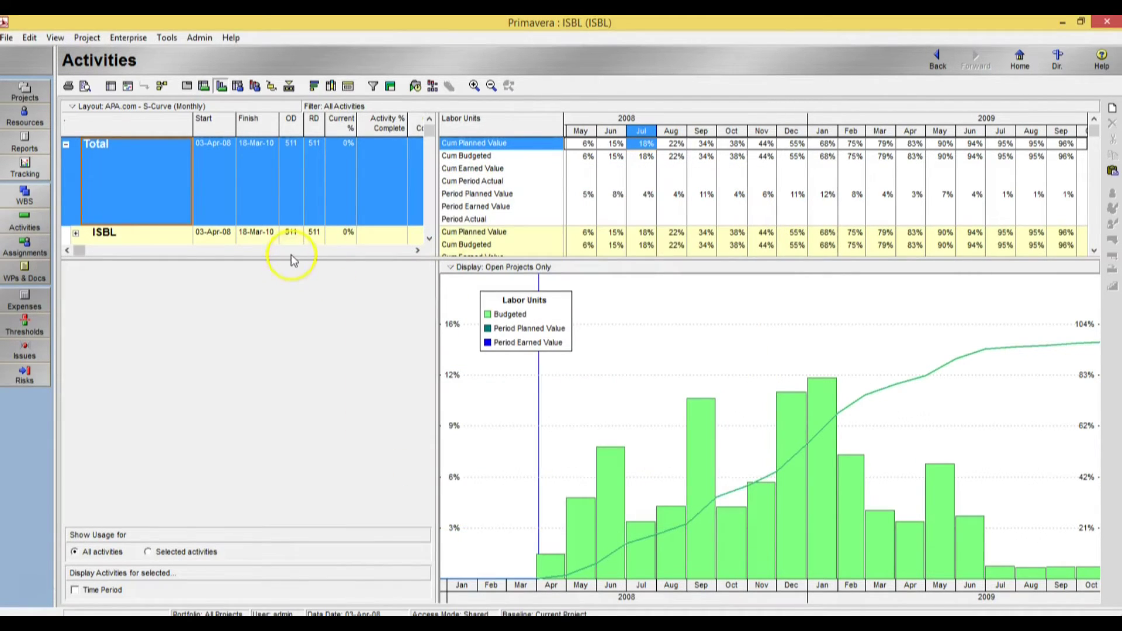
- Expand ISBL and PROCESS UNIT, and compress the timescale so more months fit
left_click(75, 233)
left_click(86, 321)
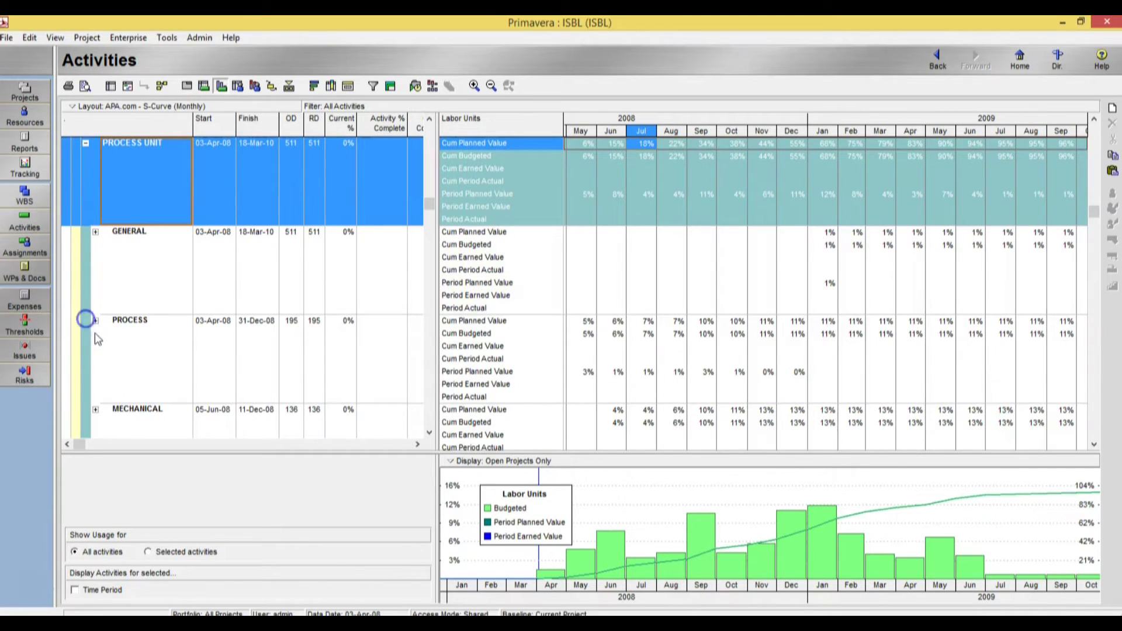
scroll(143, 329, "down", 1)
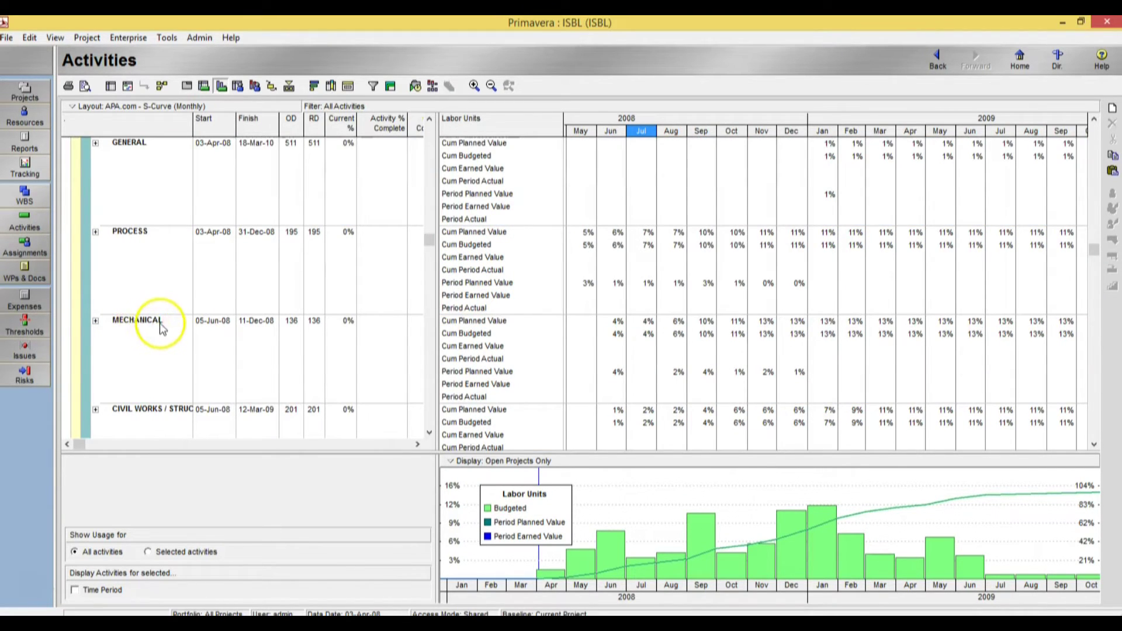
scroll(158, 324, "up", 1)
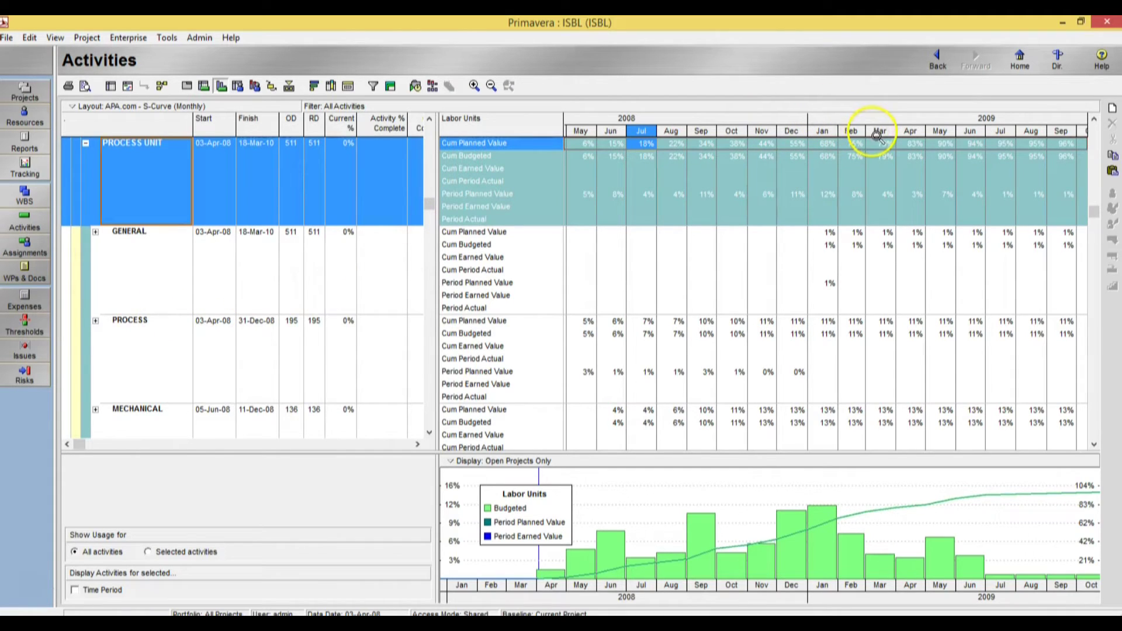
left_click_drag(879, 136, 793, 137)
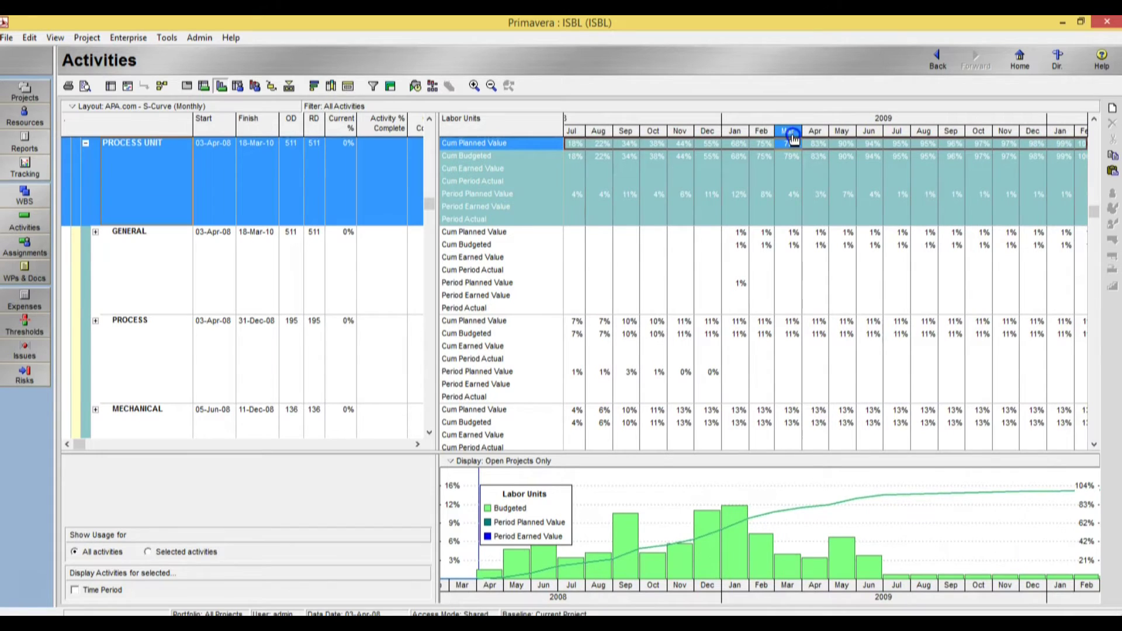
scroll(236, 351, "down", 4)
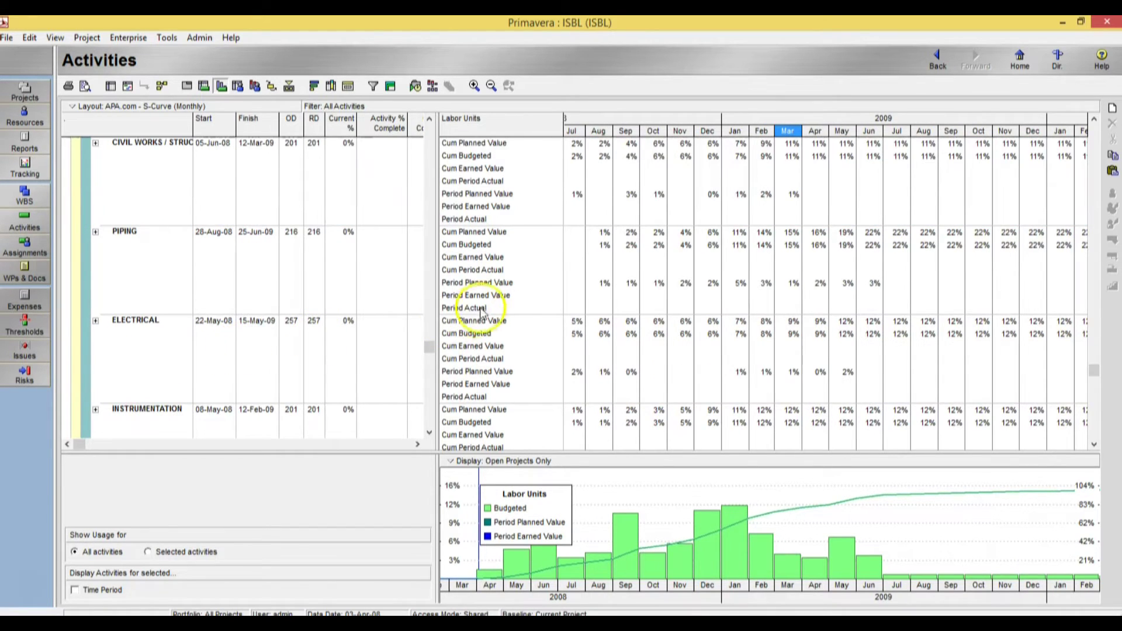
scroll(237, 234, "up", 1)
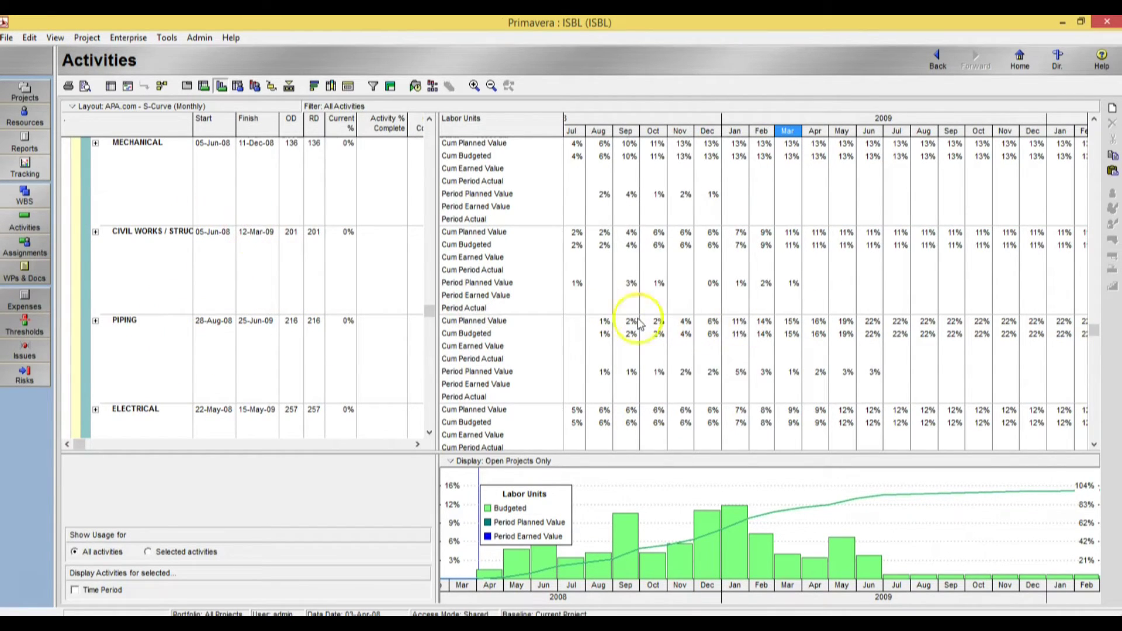
- Check the CIVIL WORKS October and PIPING December planned values, then select PROCESS UNIT
left_click(500, 283)
left_click(658, 283)
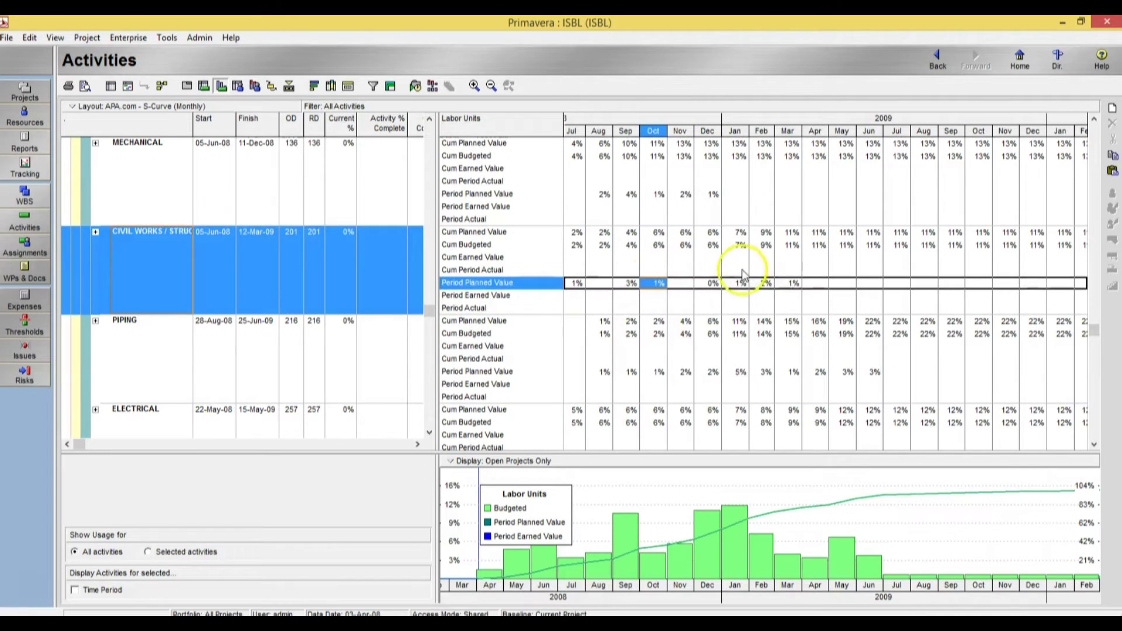
left_click(697, 372)
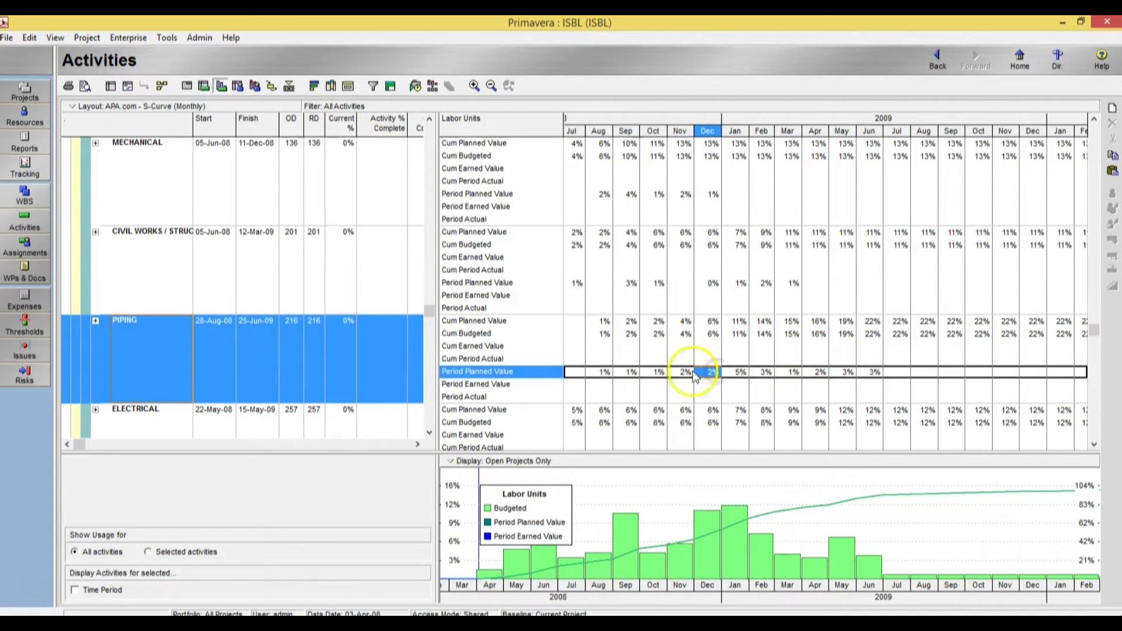
scroll(213, 389, "down", 3)
scroll(231, 386, "up", 5)
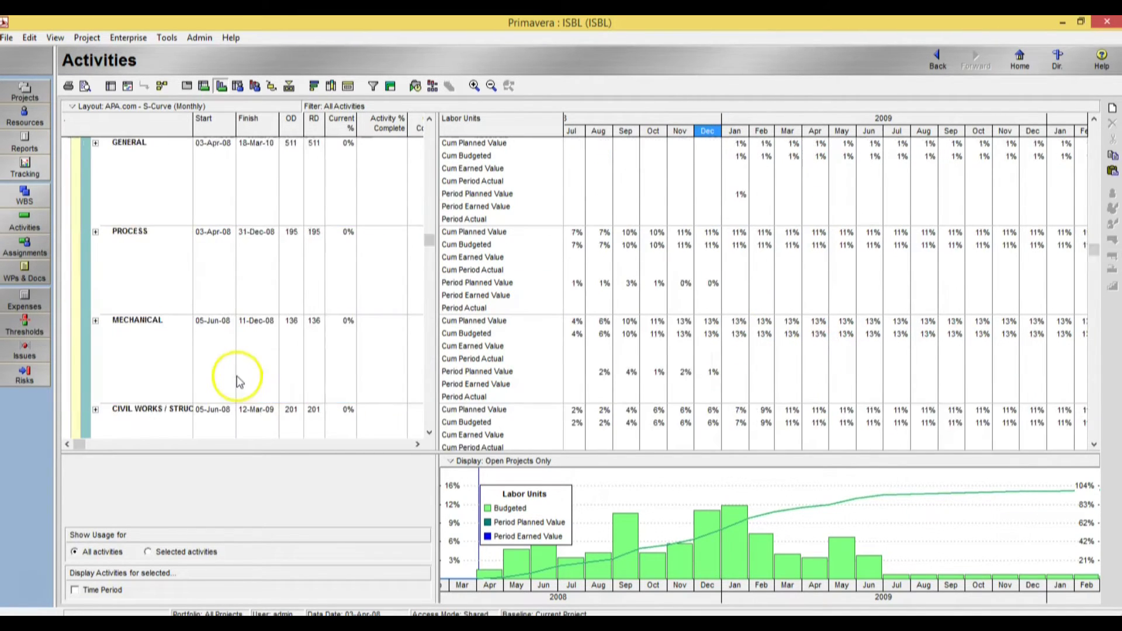
scroll(236, 381, "up", 3)
left_click(238, 379)
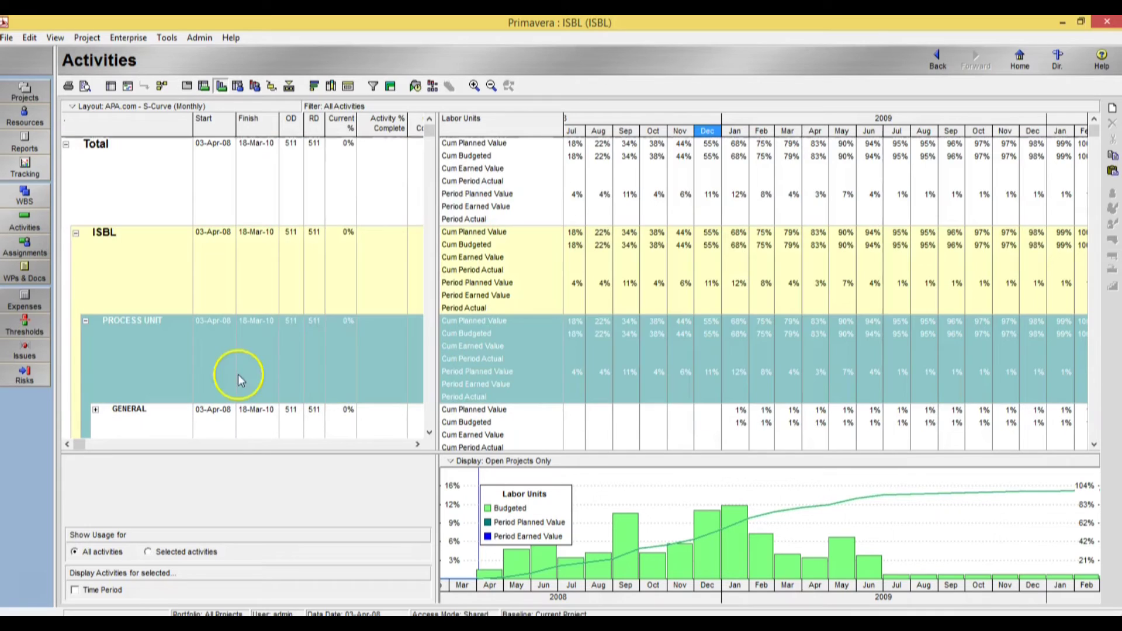
right_click(594, 173)
- Review the divide interval totals value in Spreadsheet Options and cancel
left_click(643, 193)
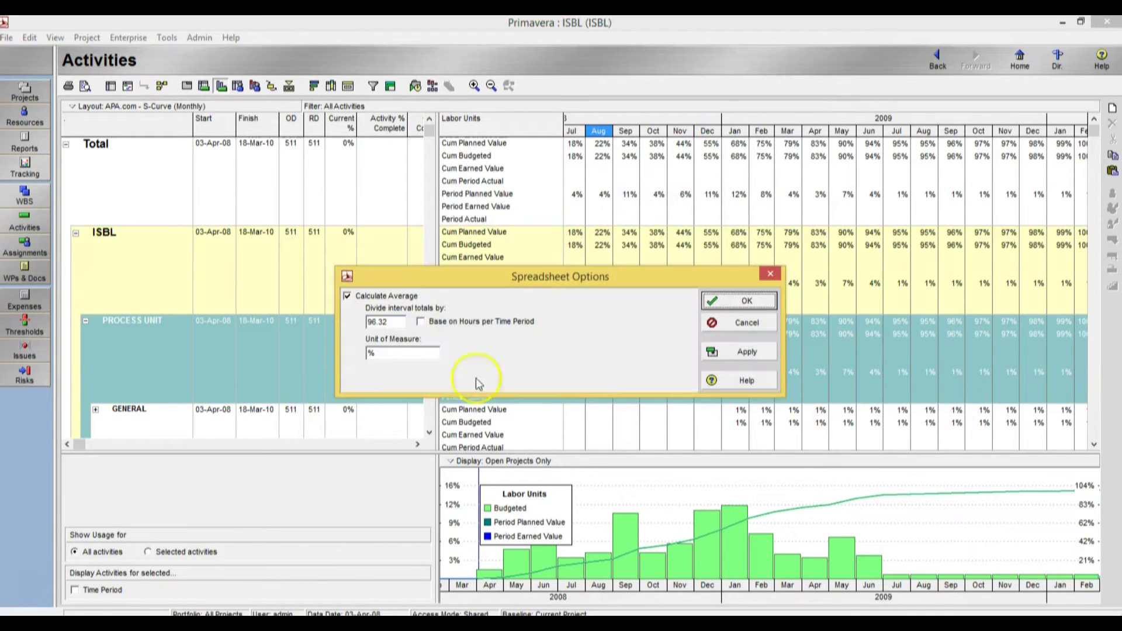
left_click(399, 321)
left_click(762, 325)
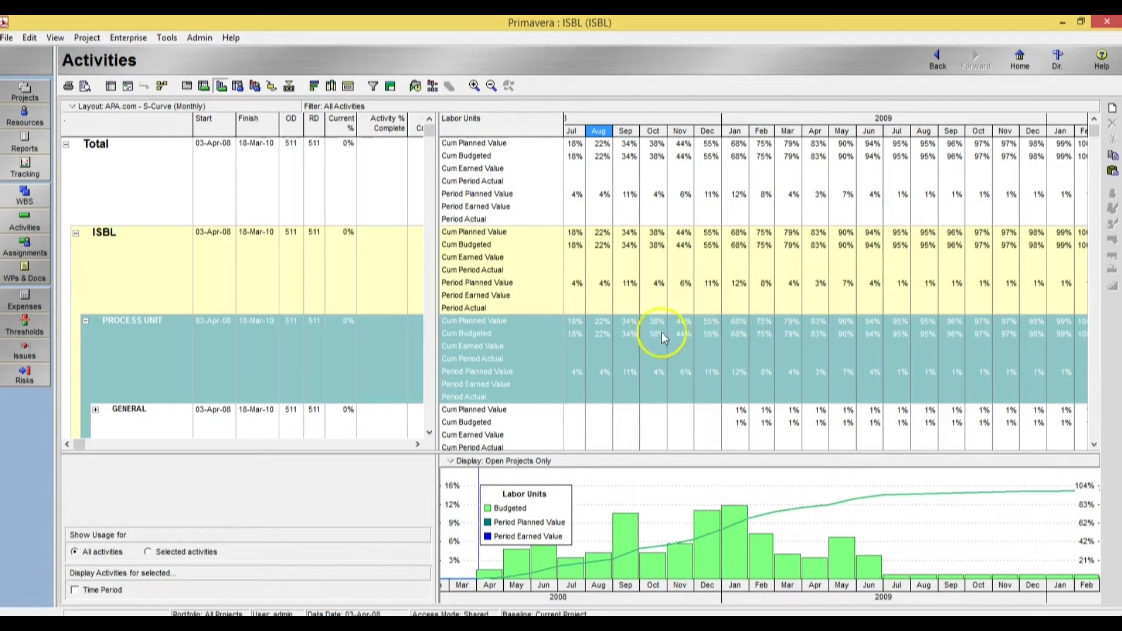
- Open the APA.com X.5 EAC Analysis layout, declining to save the S-Curve layout
left_click(162, 106)
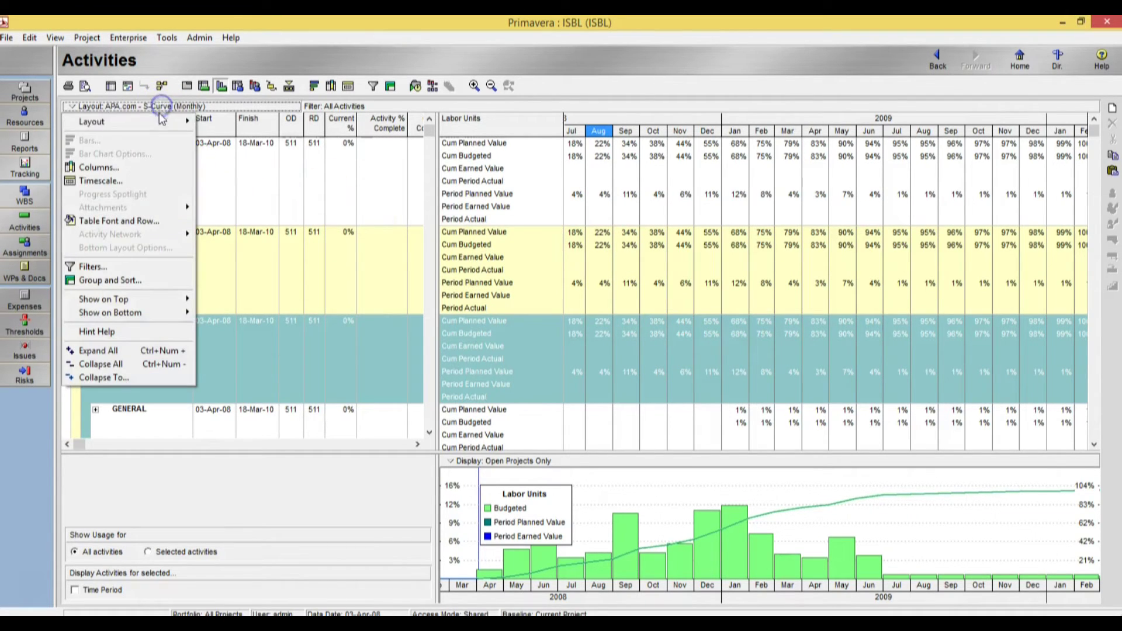
mouse_move(161, 121)
left_click(230, 121)
left_click(580, 370)
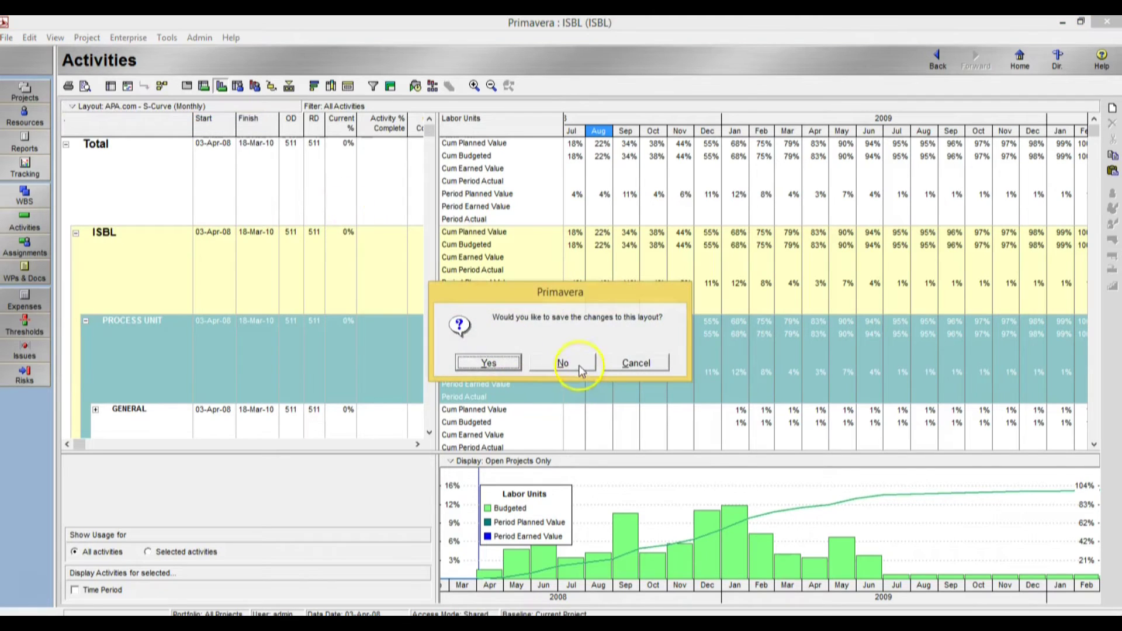
left_click(580, 368)
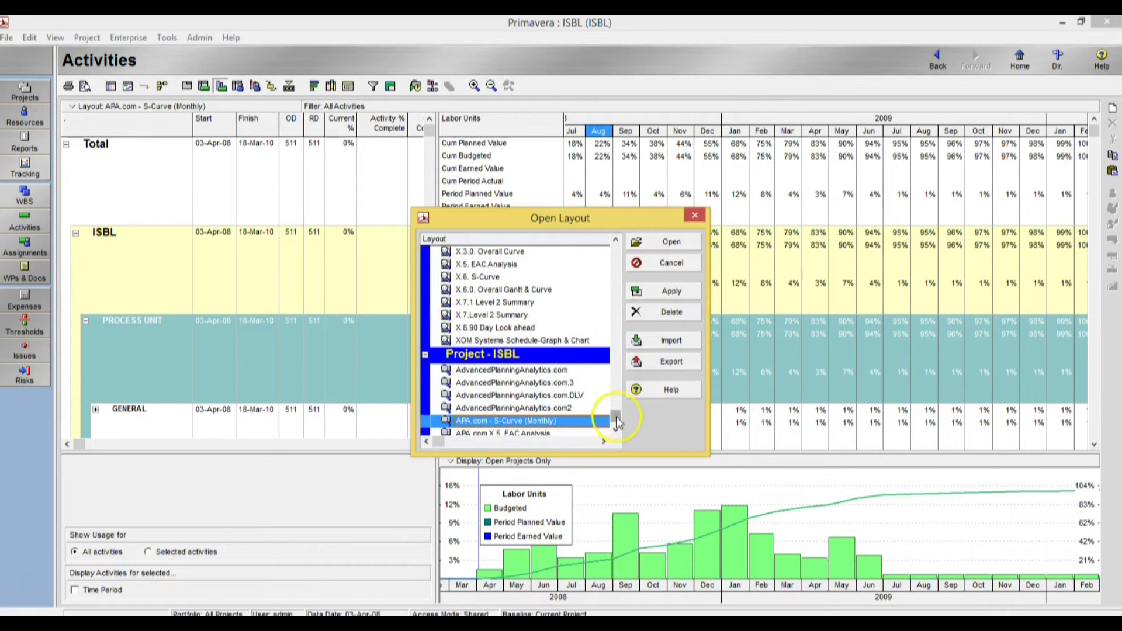
scroll(618, 421, "down", 1)
left_click(539, 421)
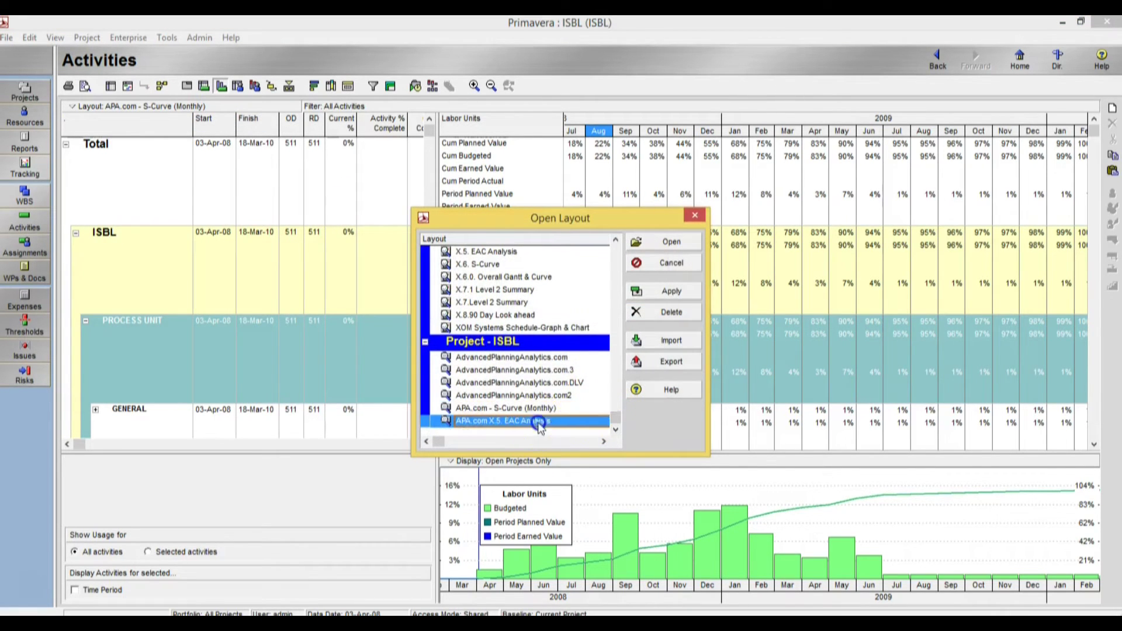
left_click(659, 250)
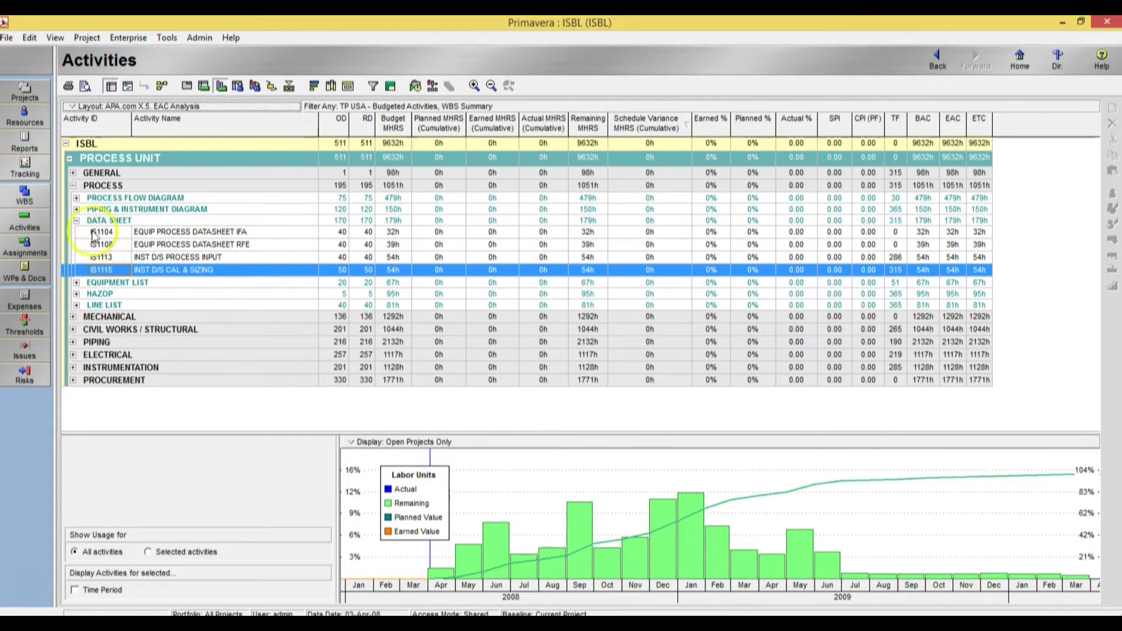
- Collapse the DATA SHEET and PROCESS groups in the activity table
left_click(76, 220)
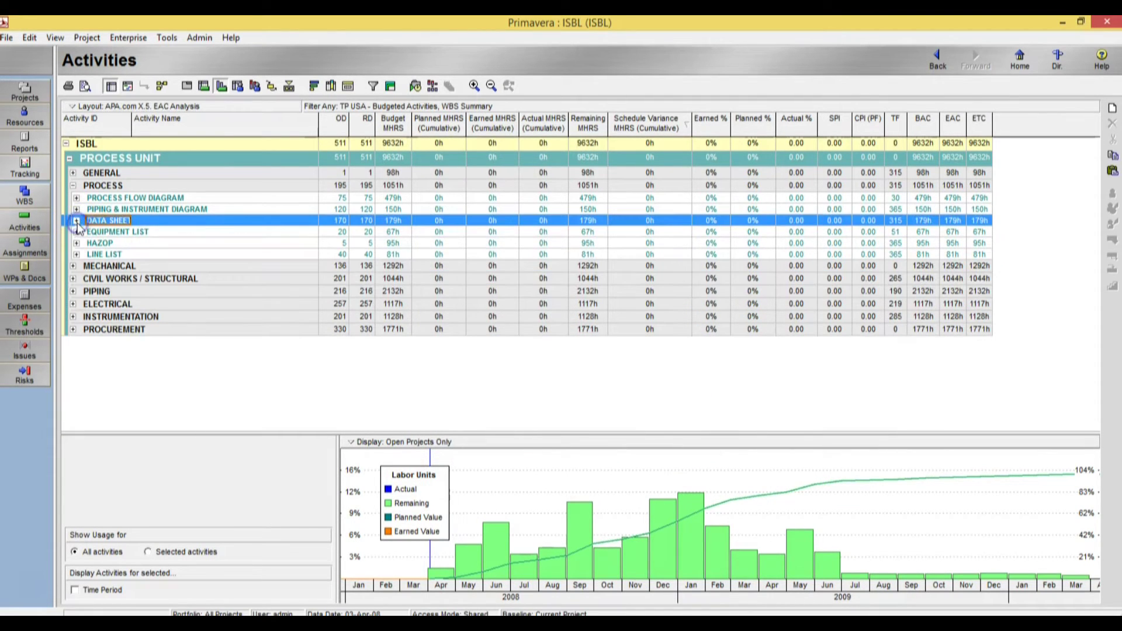
left_click(73, 185)
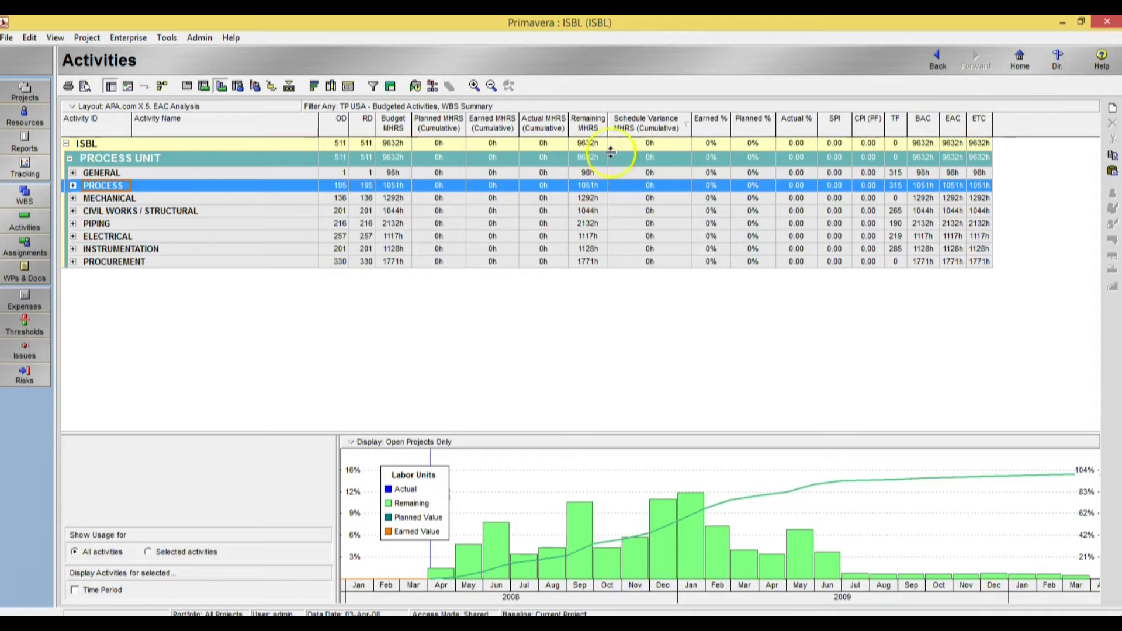
right_click(636, 128)
left_click(669, 301)
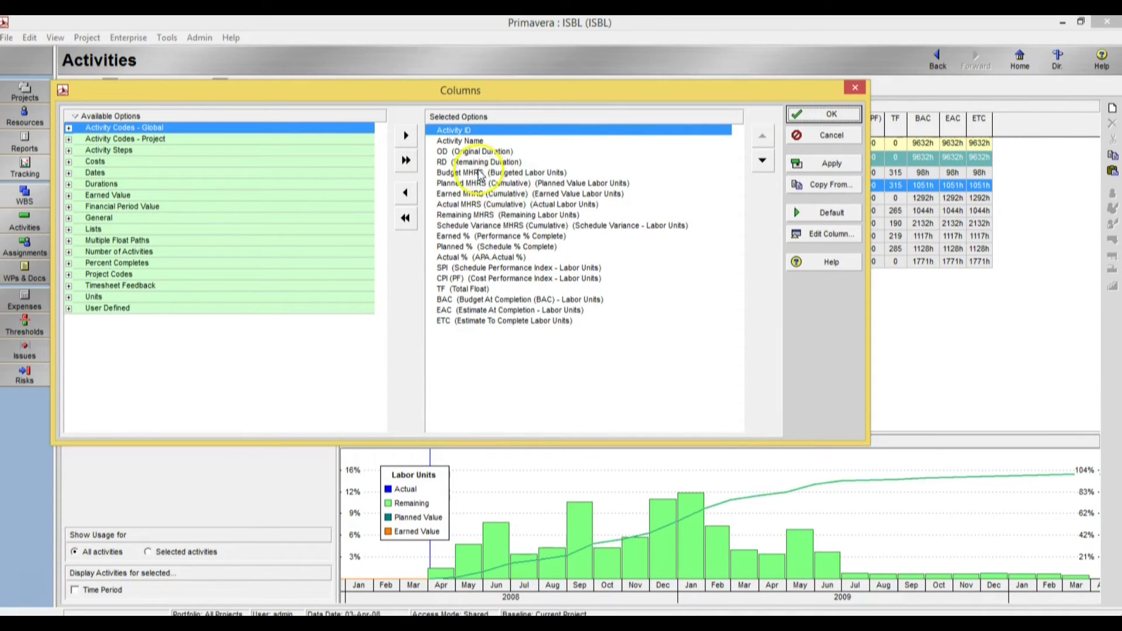
left_click(487, 215)
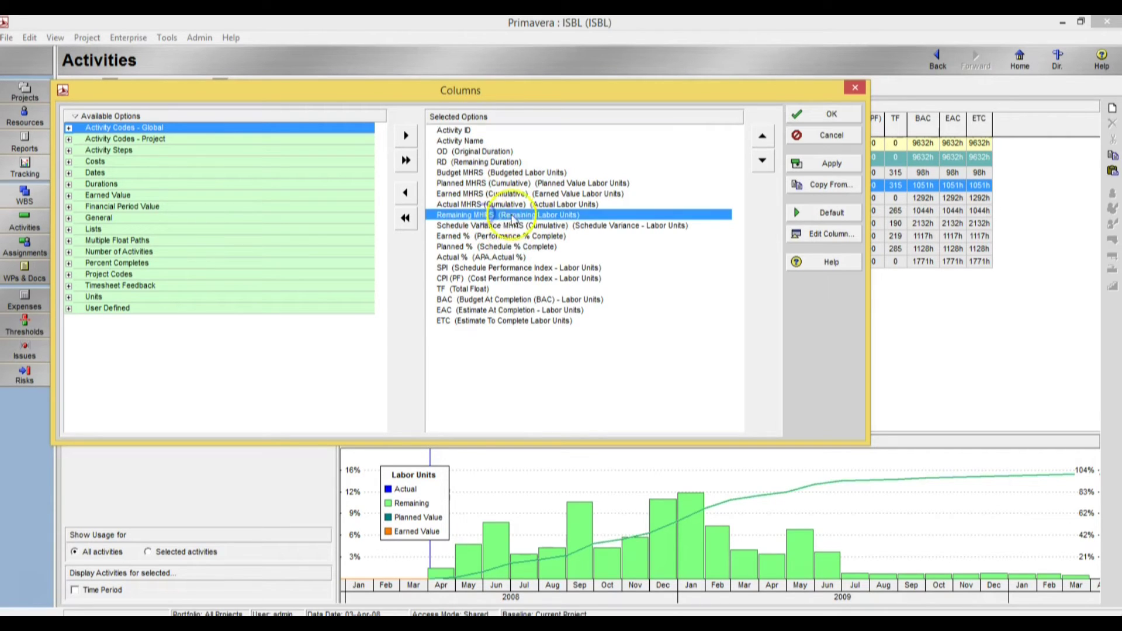
left_click(564, 183)
left_click(564, 194)
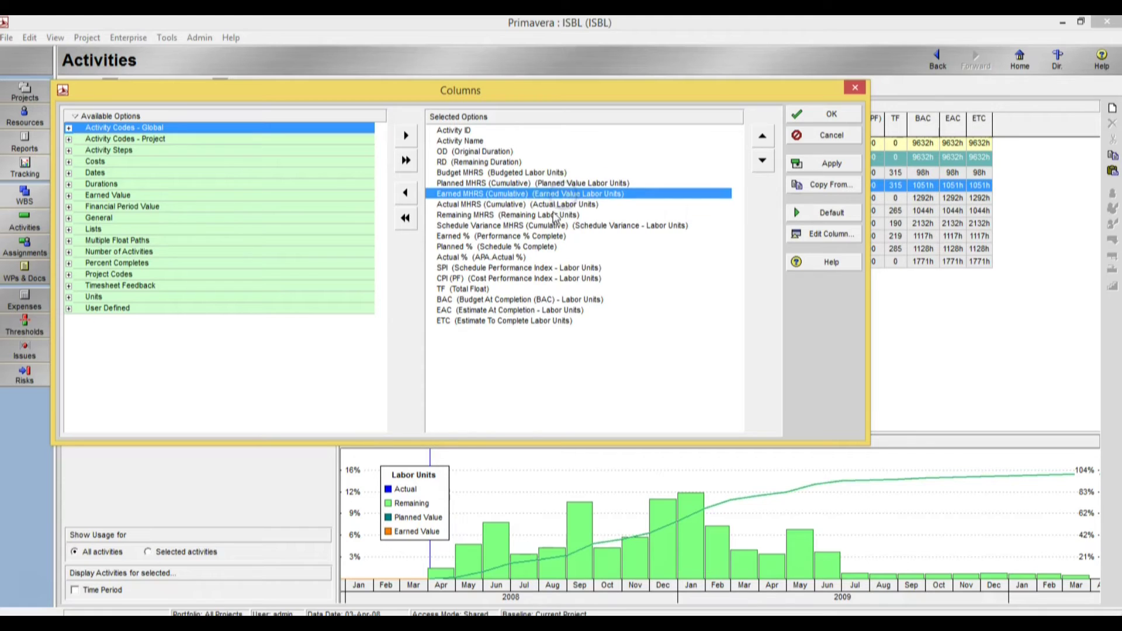
left_click(555, 205)
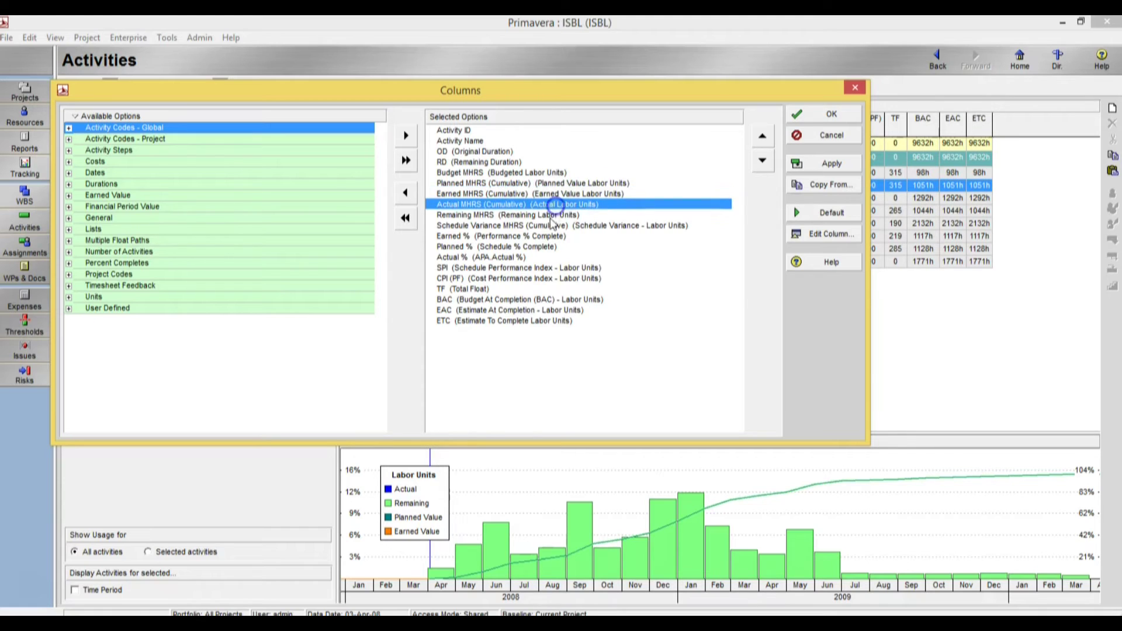
left_click(68, 196)
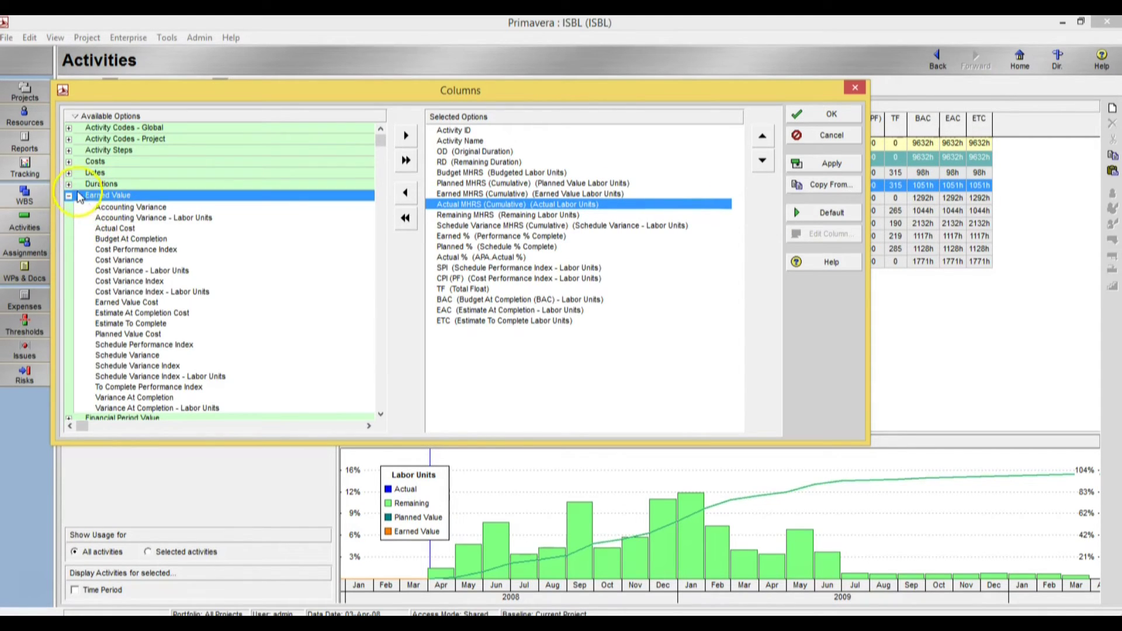
left_click(69, 196)
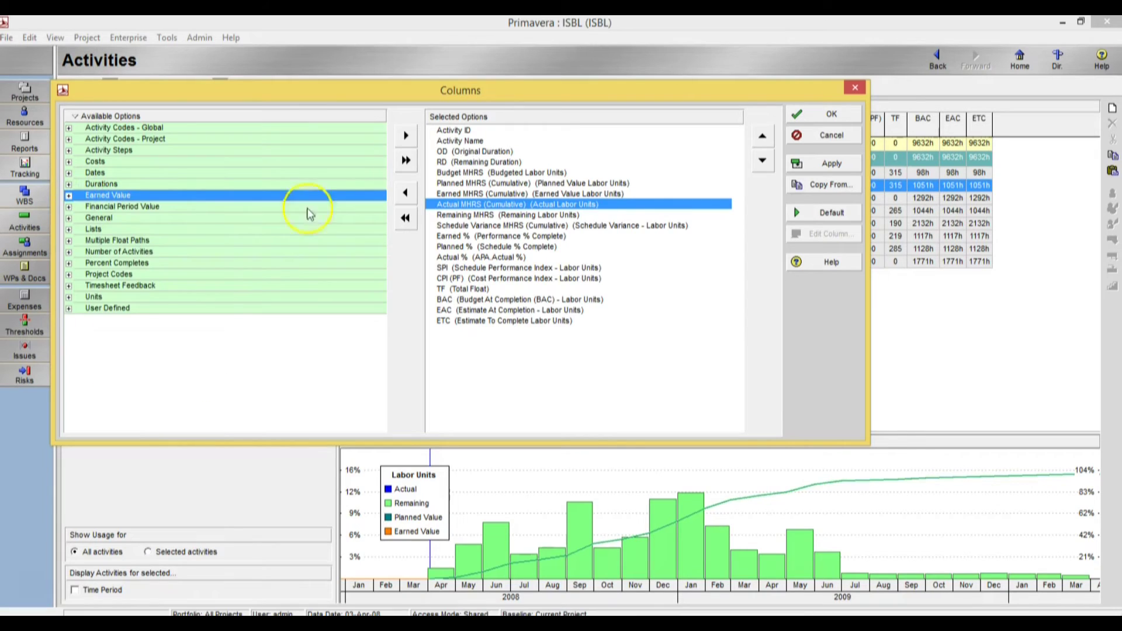
left_click(549, 215)
left_click(539, 237)
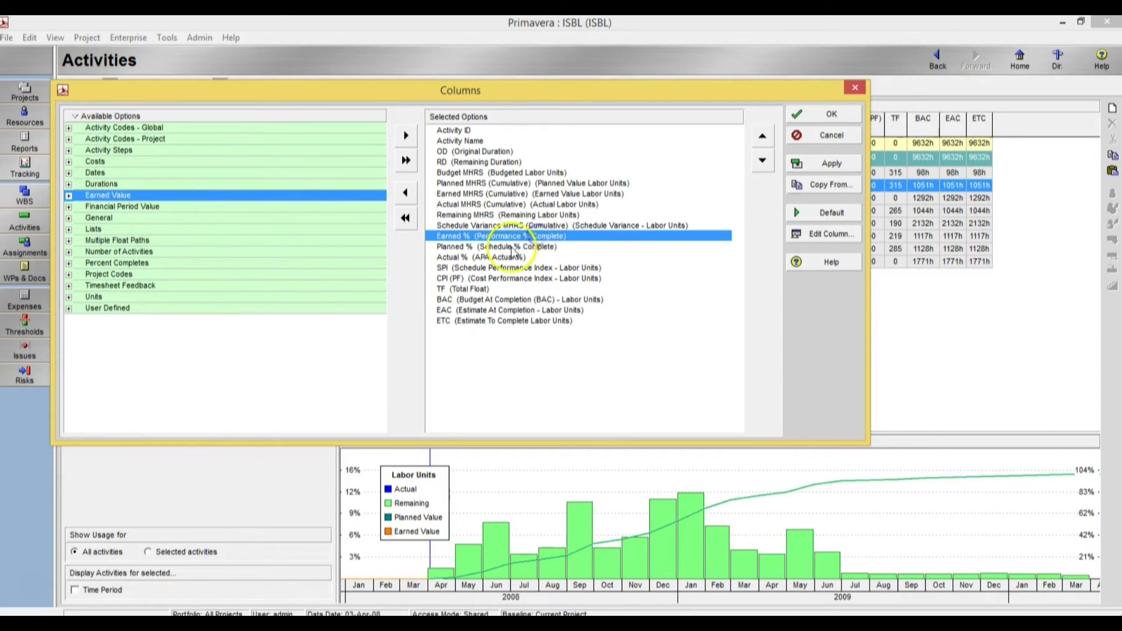
left_click(506, 247)
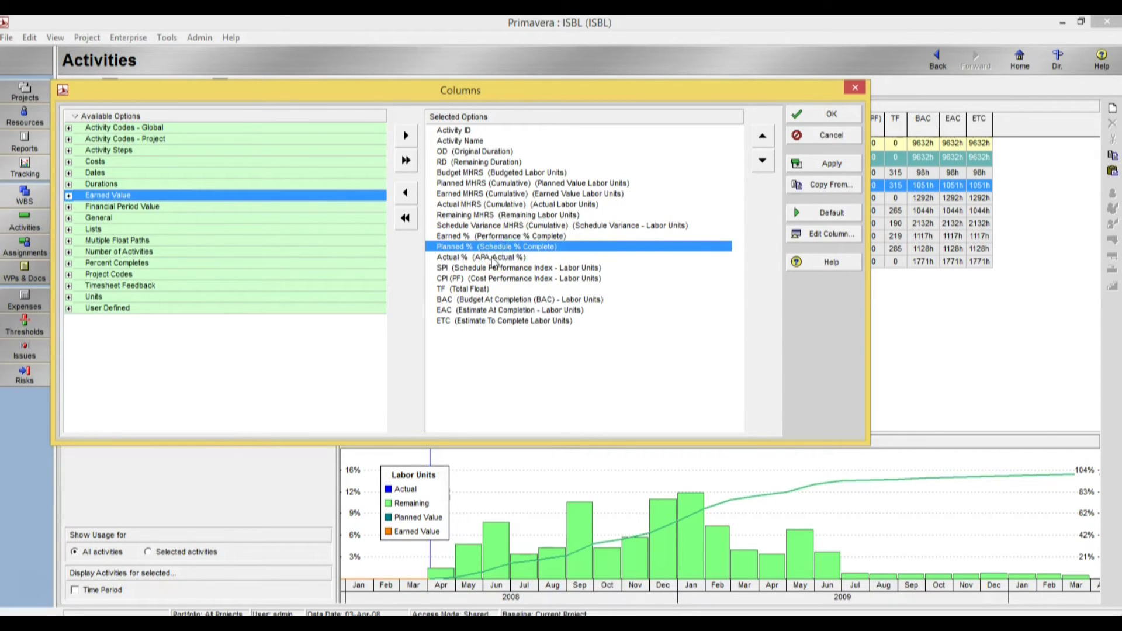
left_click(496, 258)
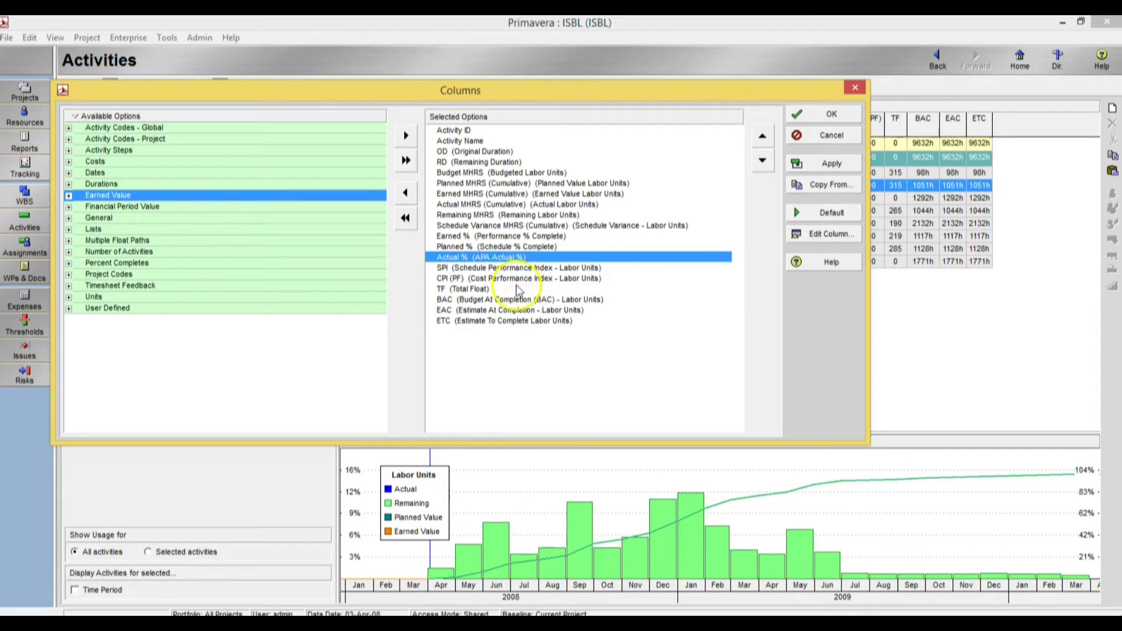
left_click(833, 140)
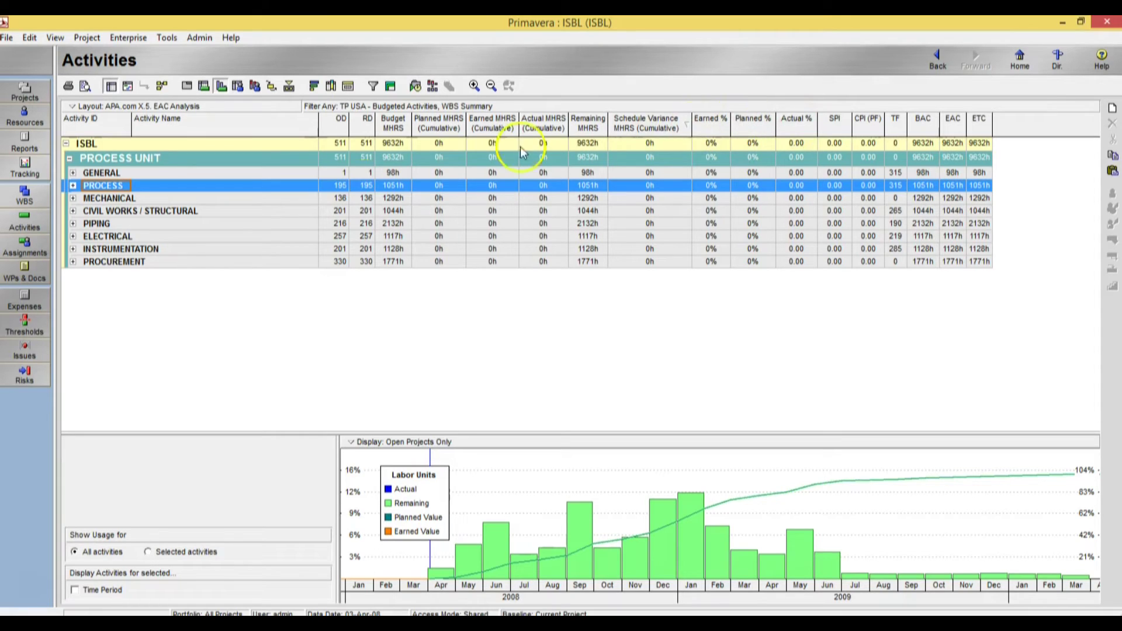
left_click(167, 37)
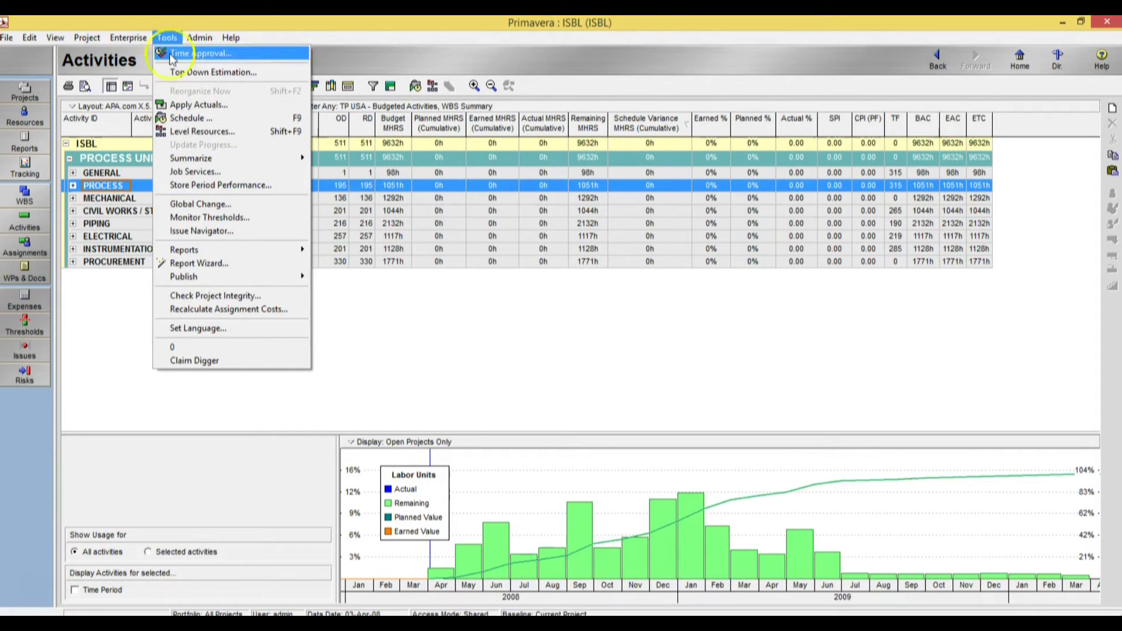
left_click(205, 204)
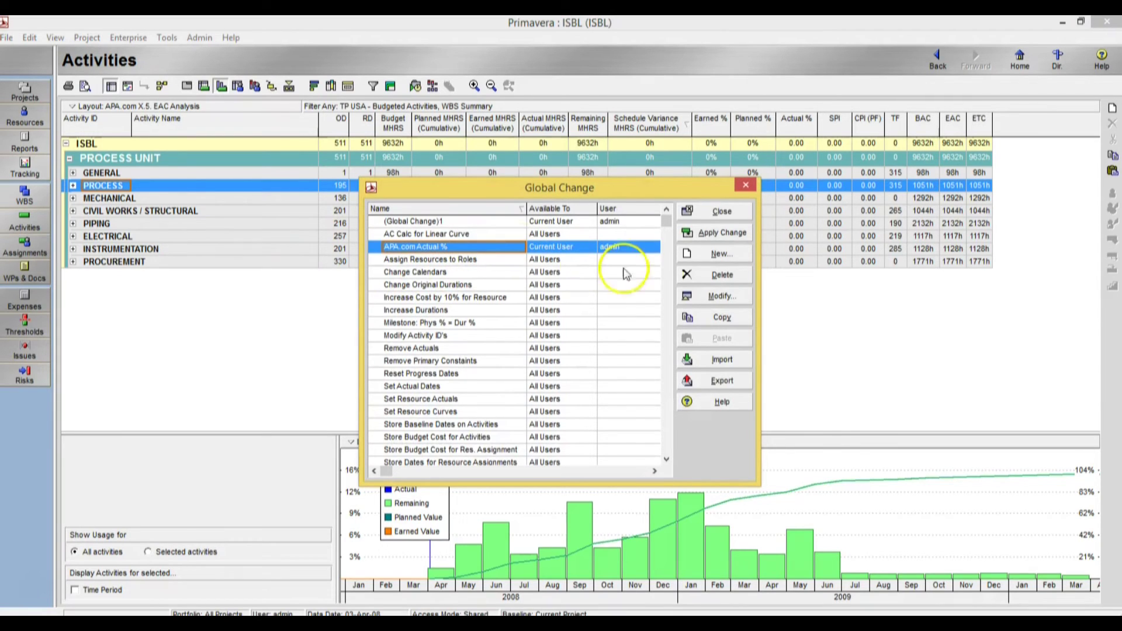
left_click(724, 297)
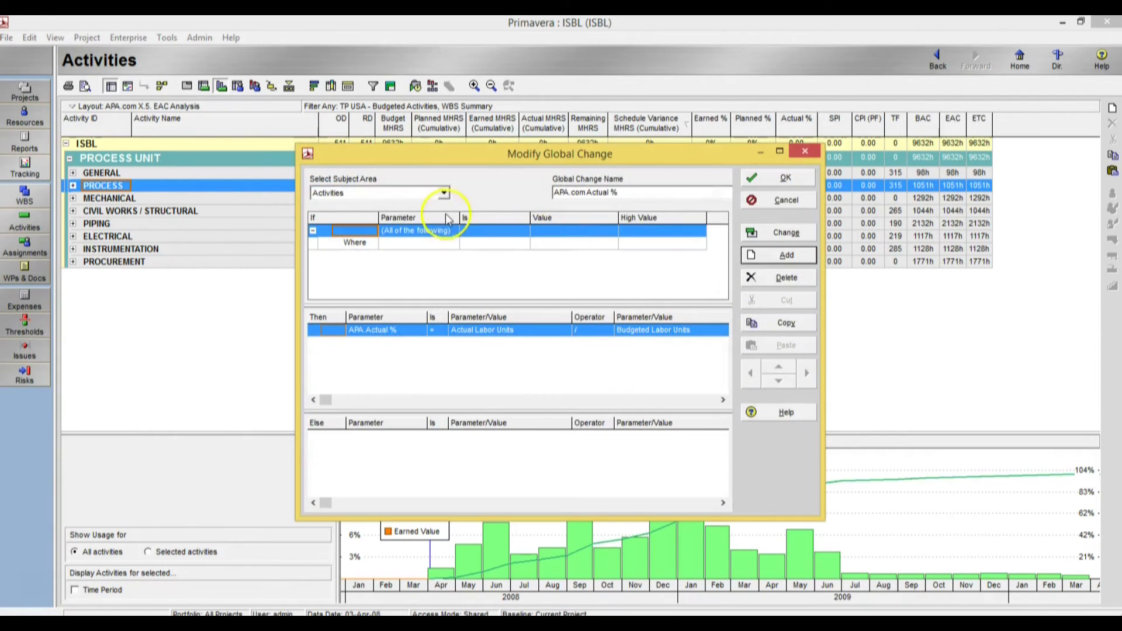
left_click(407, 333)
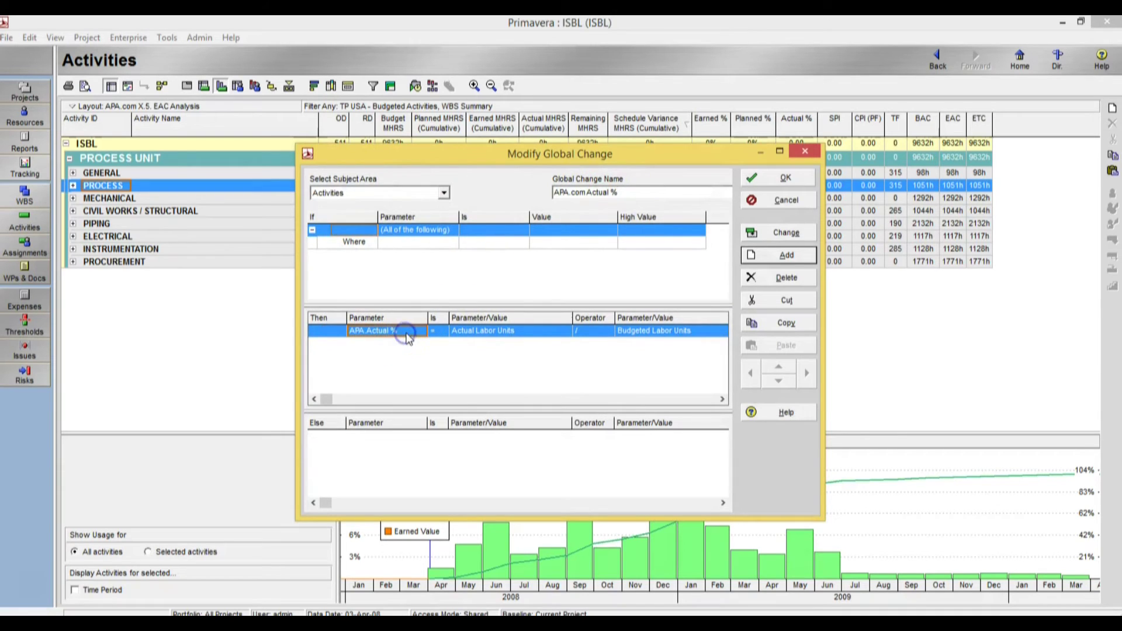
left_click(781, 198)
left_click(723, 213)
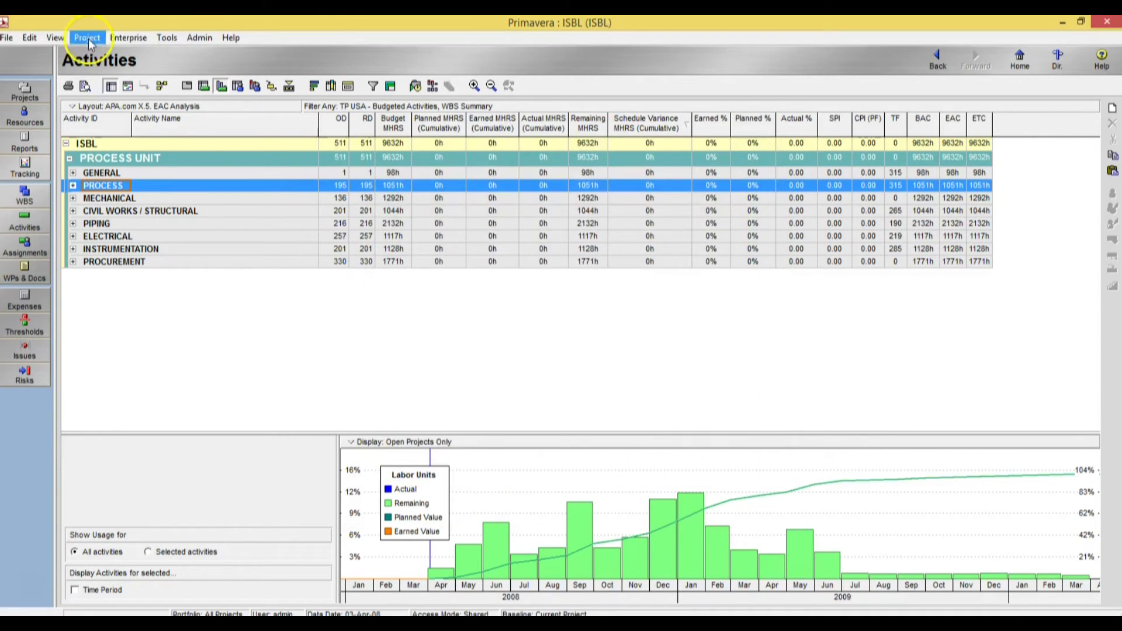
left_click(126, 37)
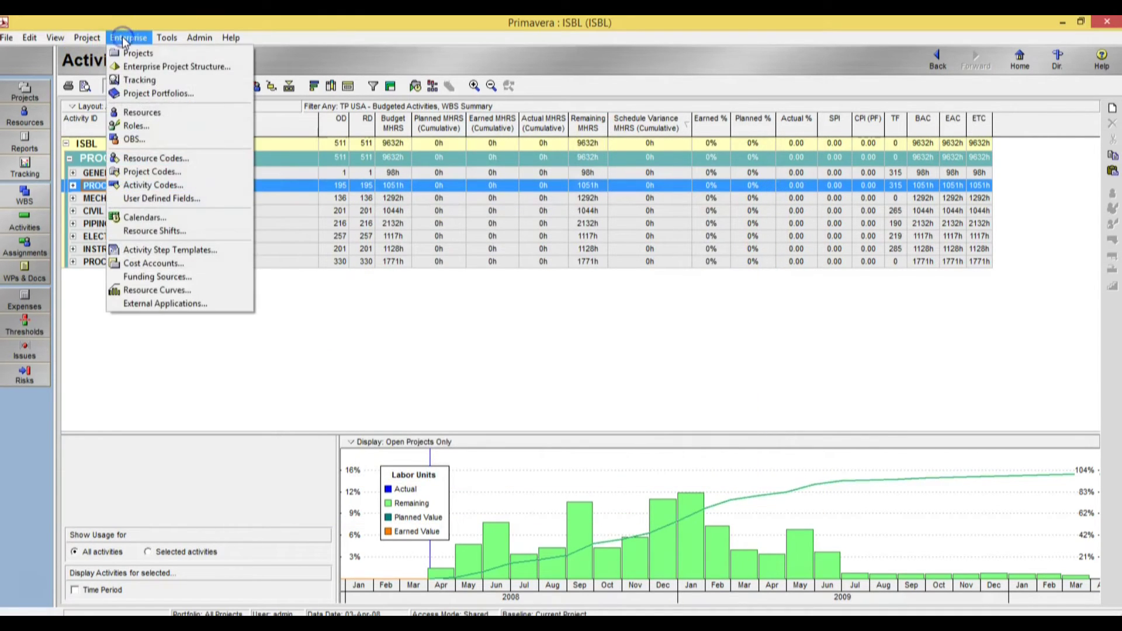
left_click(155, 200)
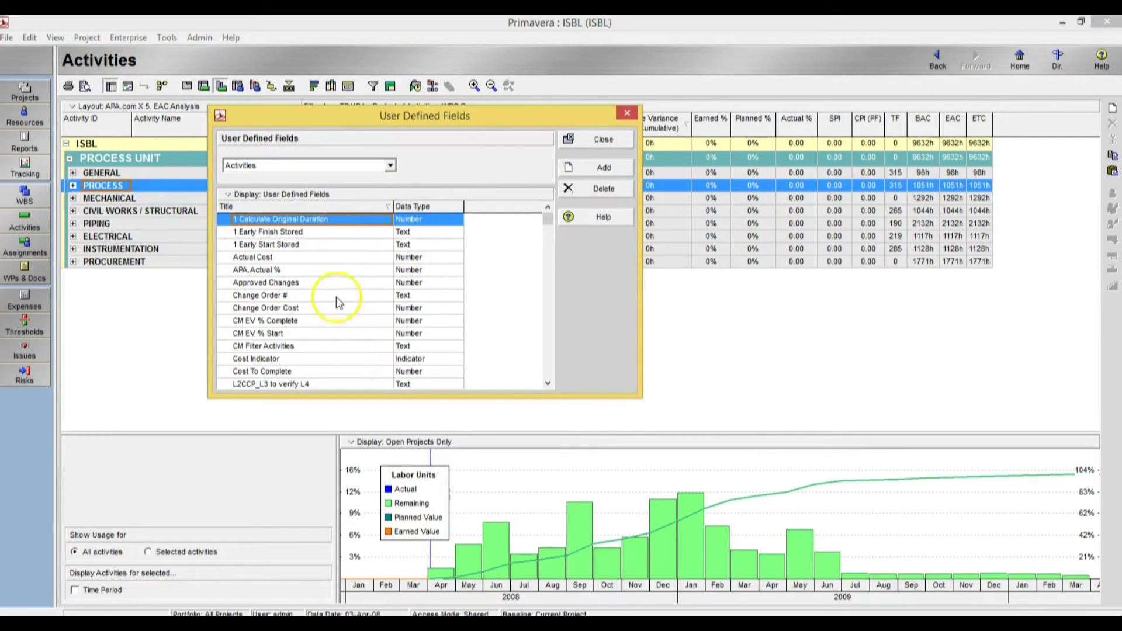
left_click(338, 270)
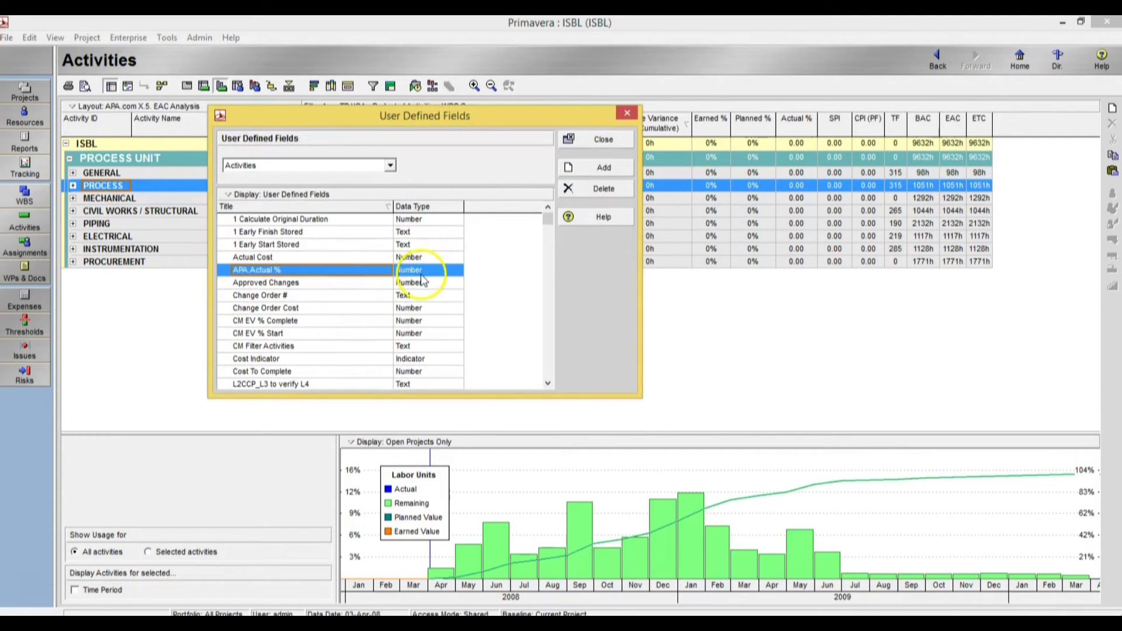
left_click(390, 165)
left_click(391, 165)
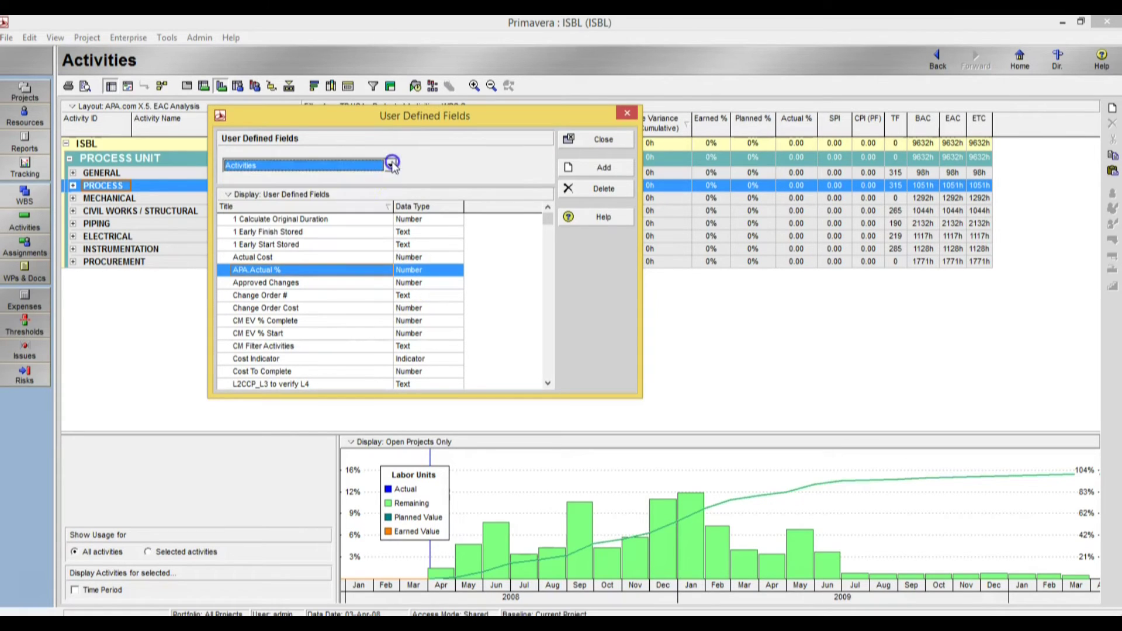
left_click(595, 139)
left_click(168, 38)
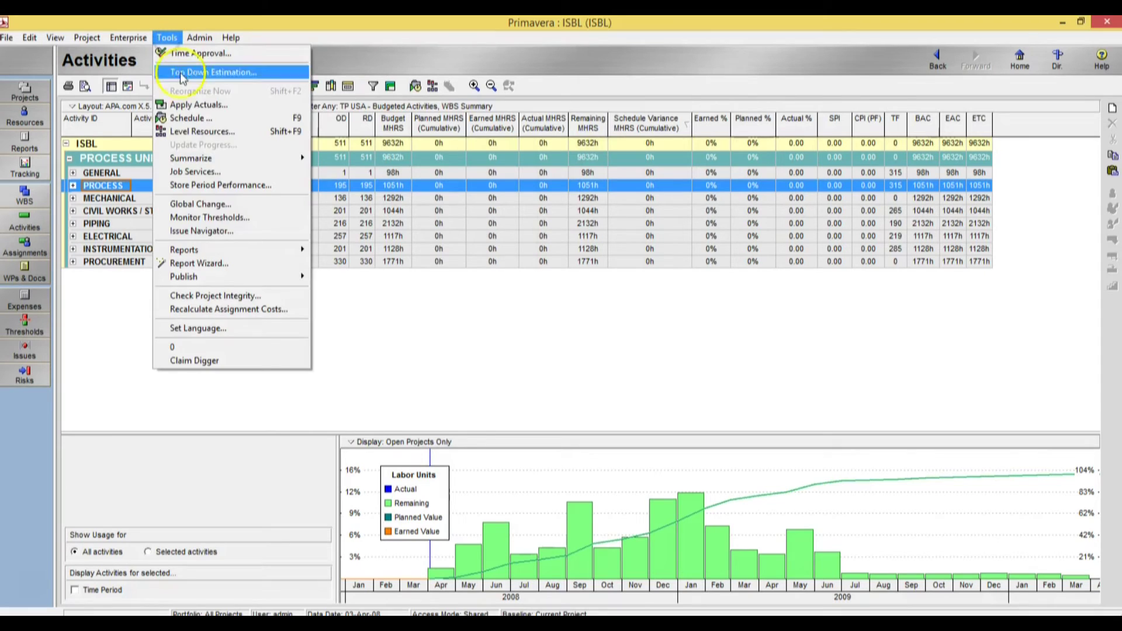
- Set the APA.com Actual % global change to Actual Labor Units / Budgeted Labor Units and save it
left_click(224, 205)
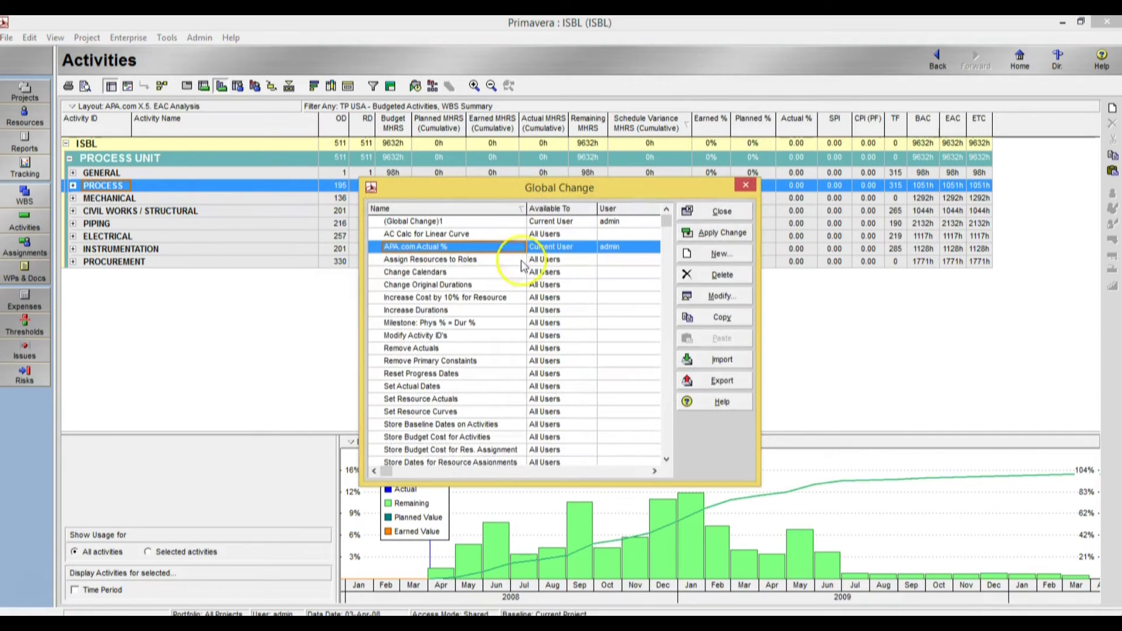
left_click(722, 296)
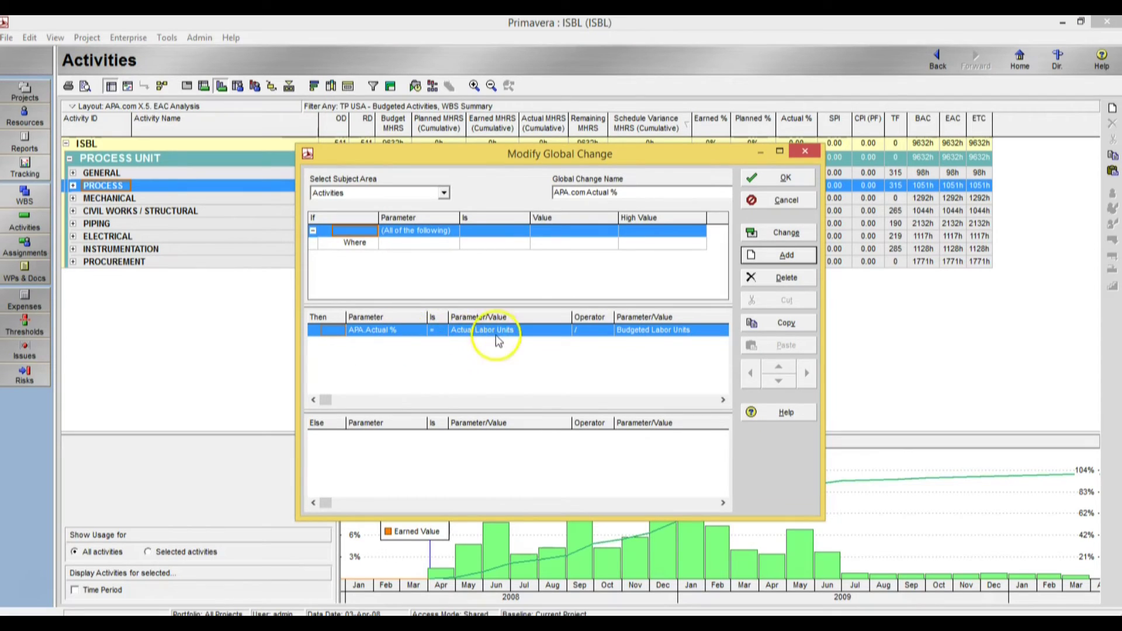
left_click(509, 331)
left_click(566, 332)
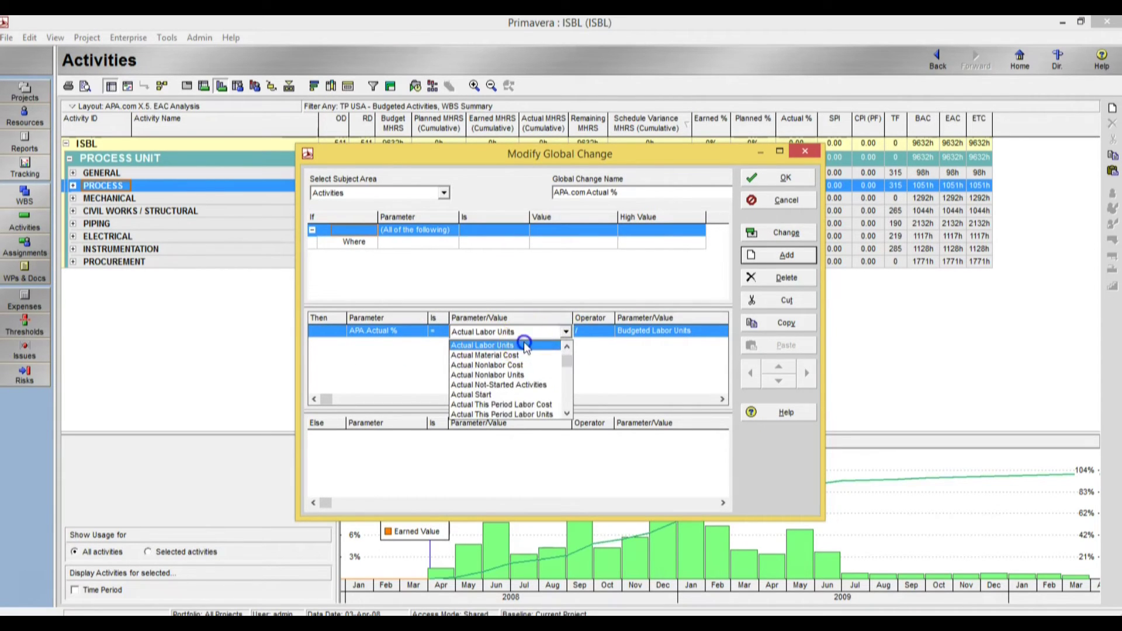
left_click(525, 346)
left_click(591, 332)
left_click(608, 331)
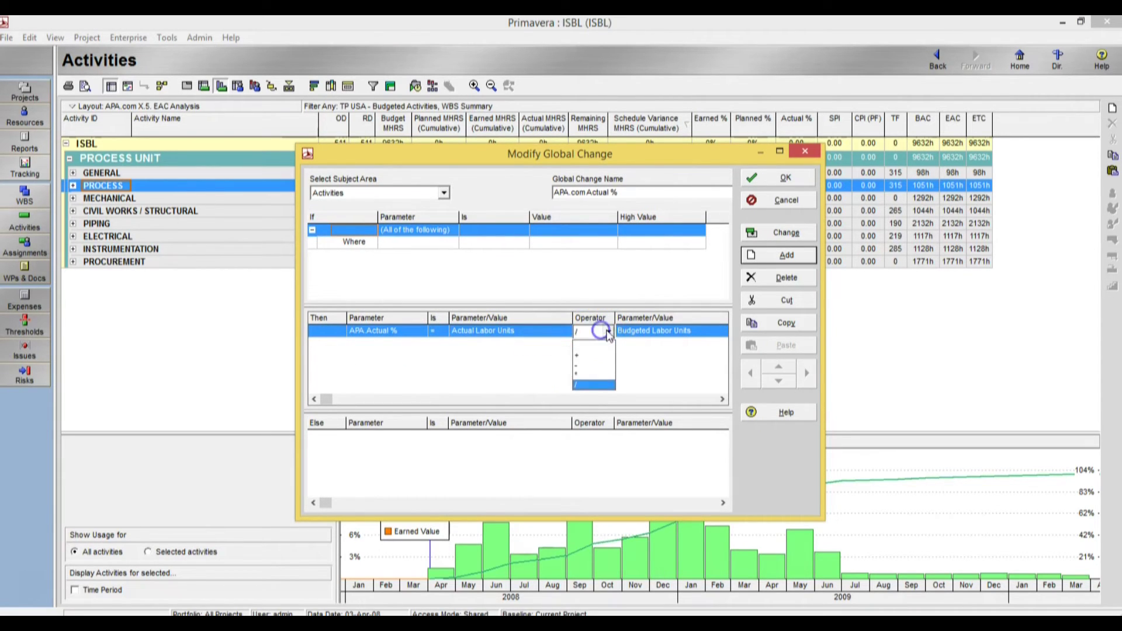
left_click(584, 384)
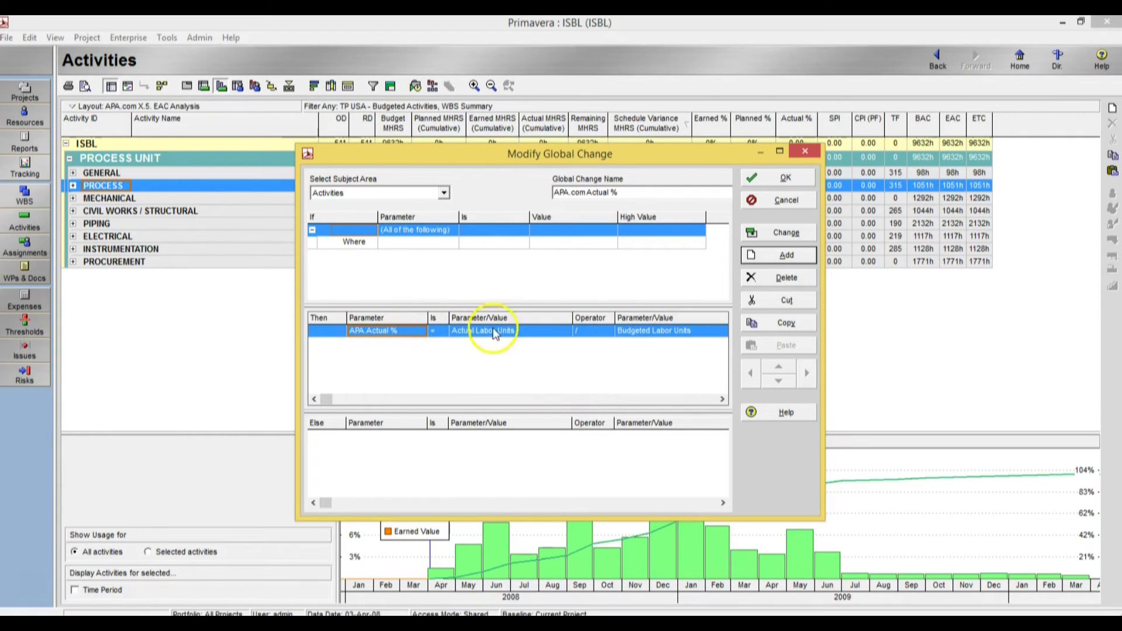
left_click(787, 178)
left_click(731, 209)
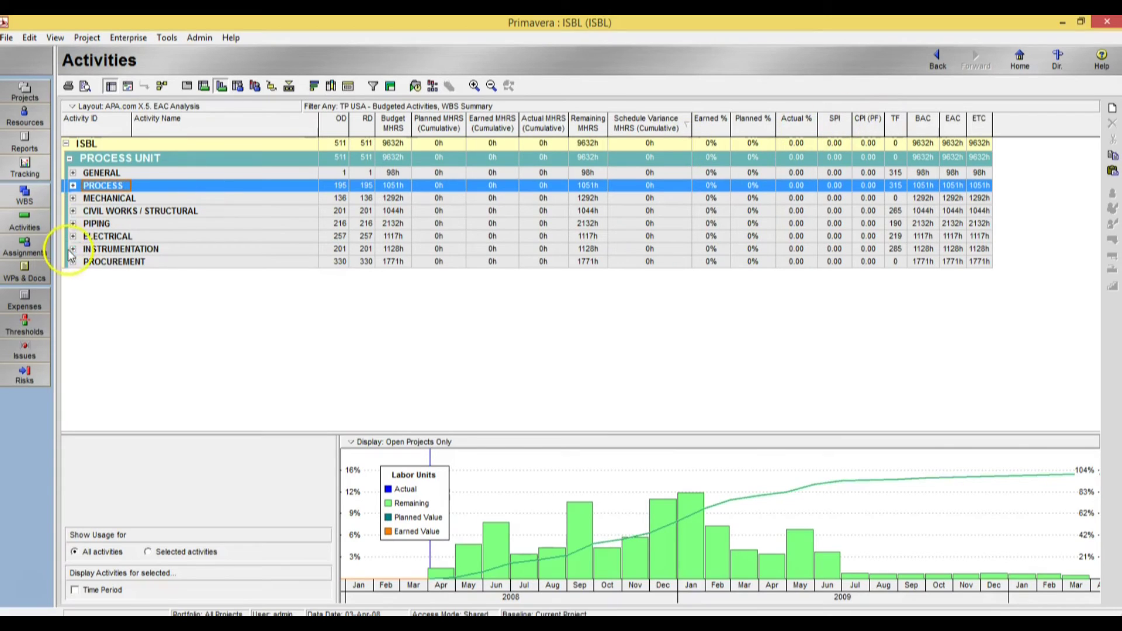
- Collapse the activity grouping bands to the DLV TYPE level
right_click(81, 237)
left_click(138, 499)
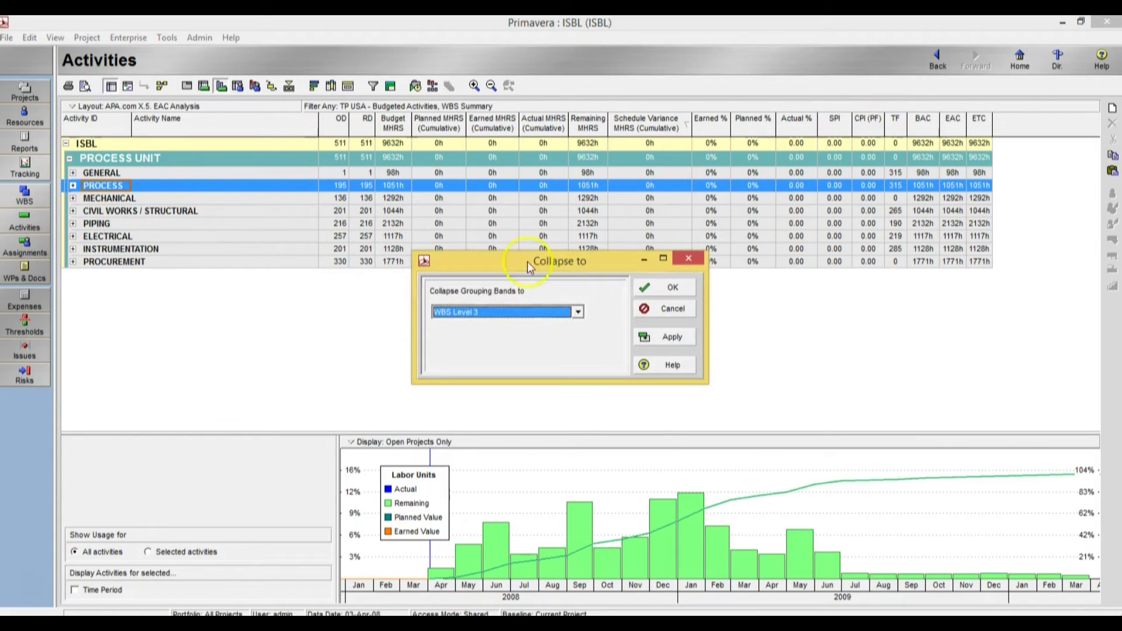
left_click(574, 315)
left_click(475, 356)
left_click(670, 289)
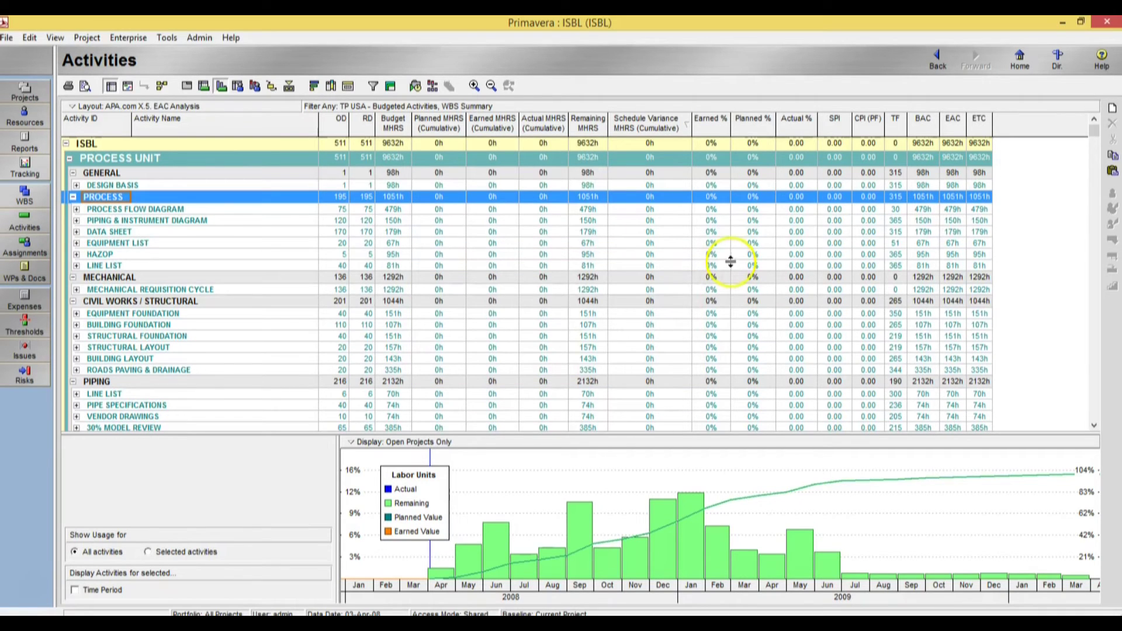
- Expand and re-collapse LINE LIST, PIPE SPECIFICATIONS and VENDOR DRAWINGS to check their activities
scroll(543, 215, "down", 1)
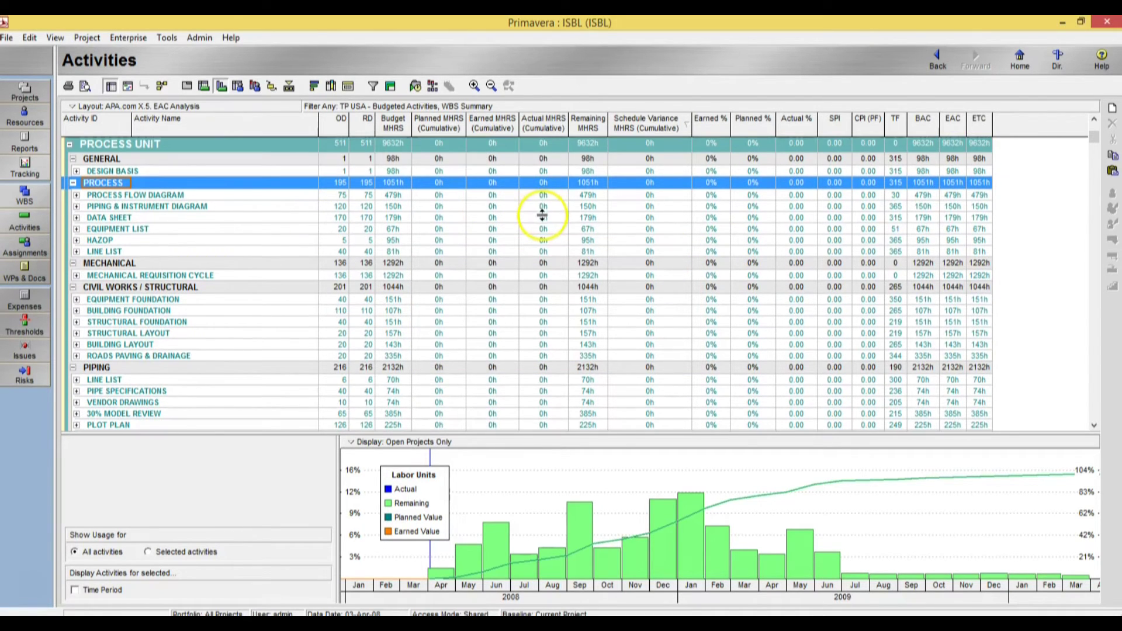
scroll(538, 270, "down", 4)
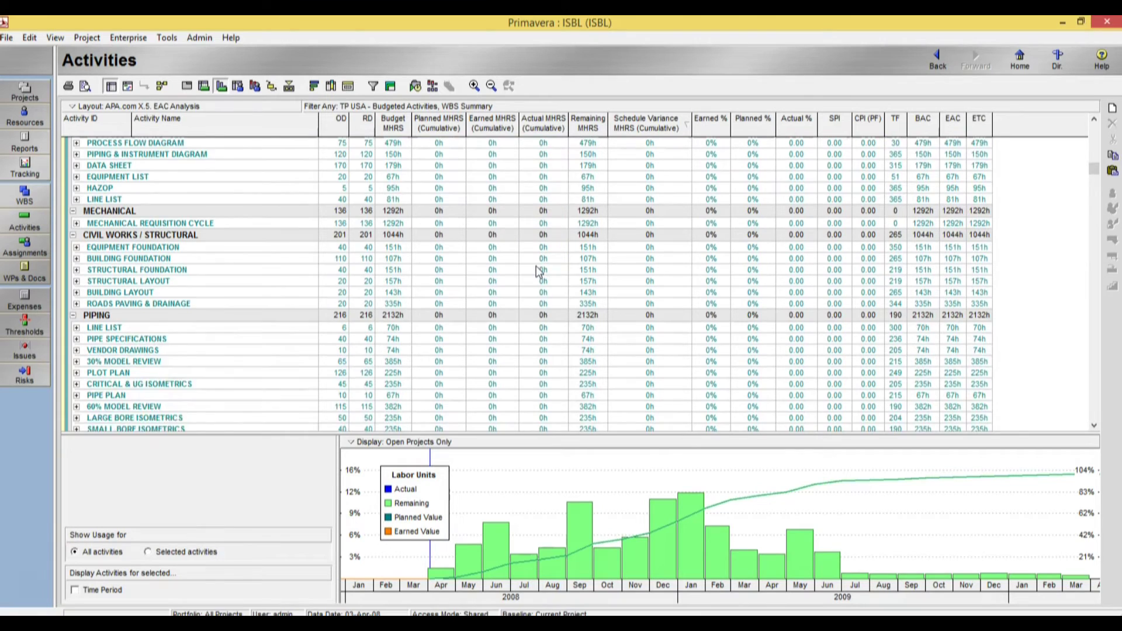
scroll(538, 270, "down", 4)
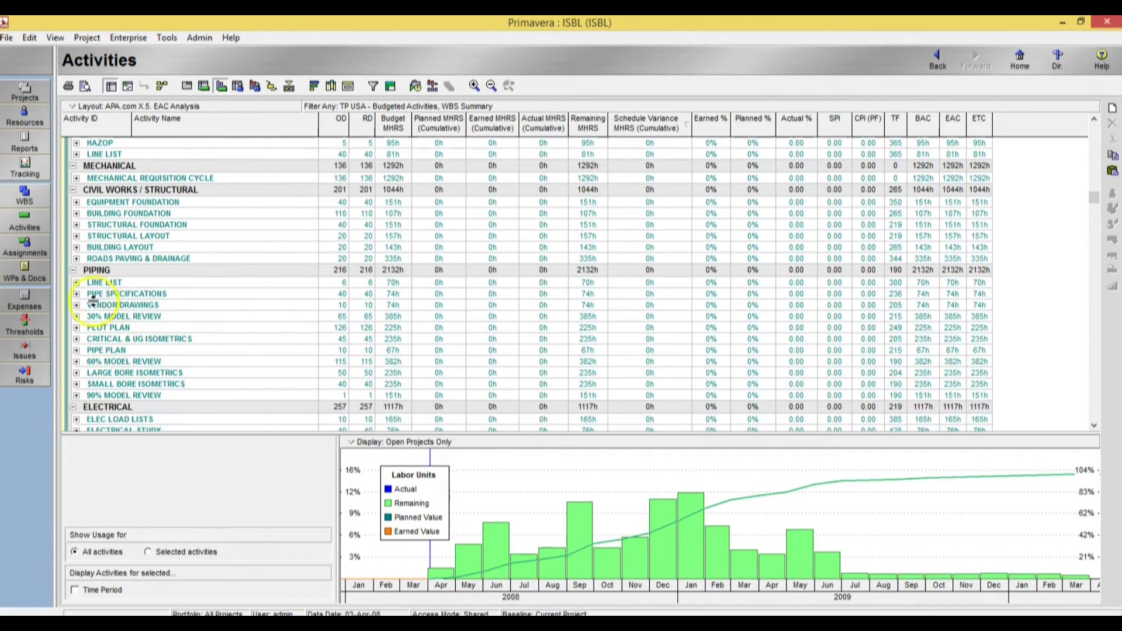
left_click(76, 283)
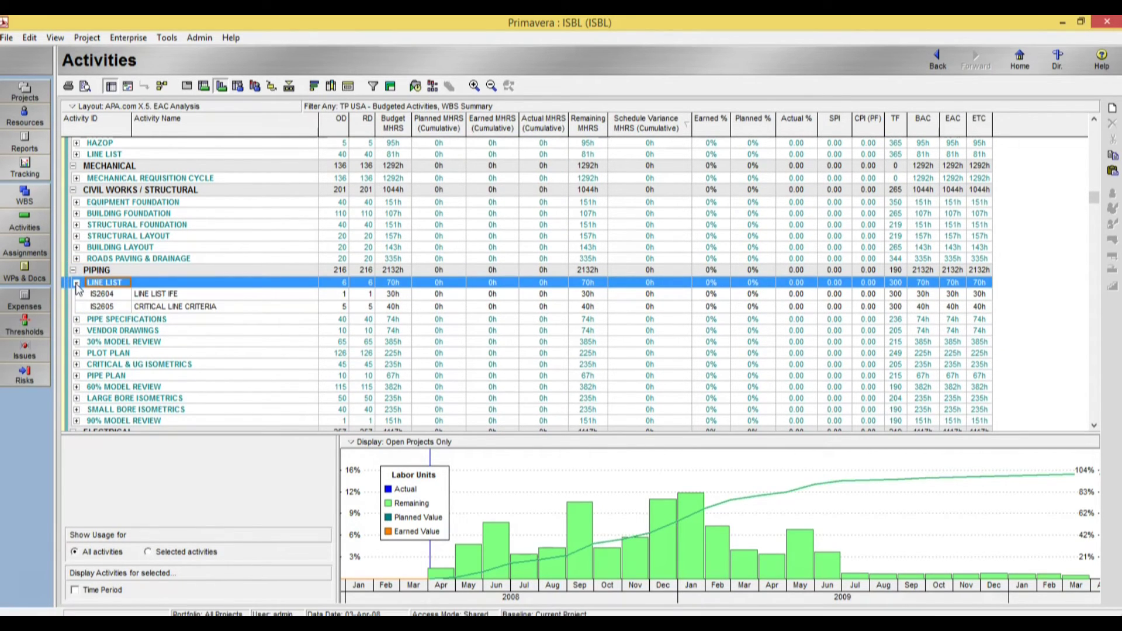
left_click(76, 283)
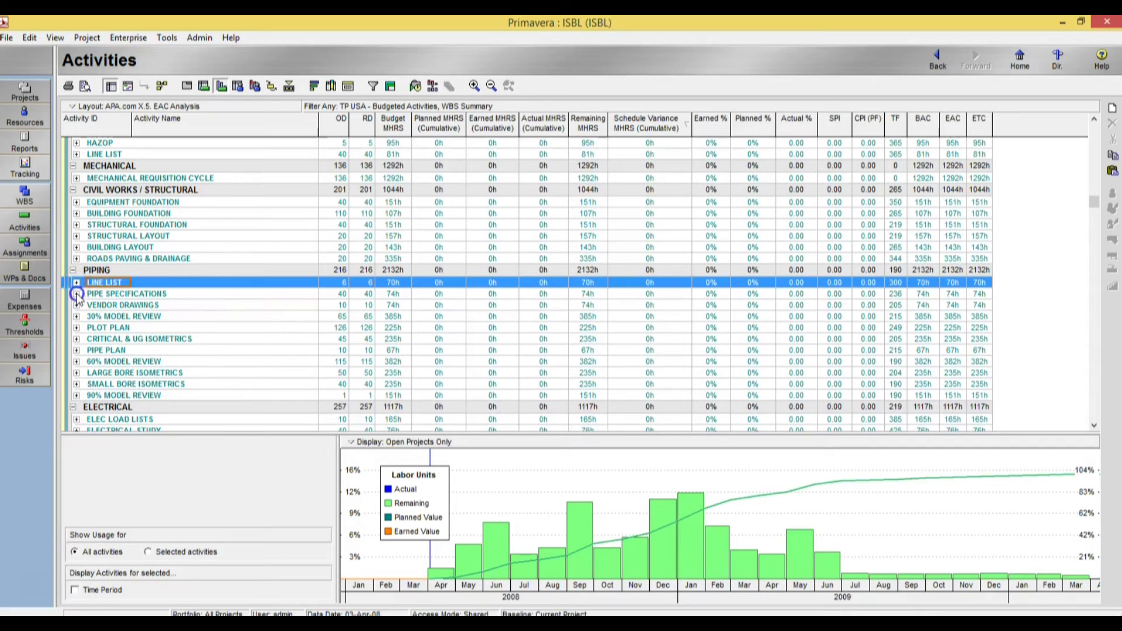
left_click(77, 294)
left_click(76, 295)
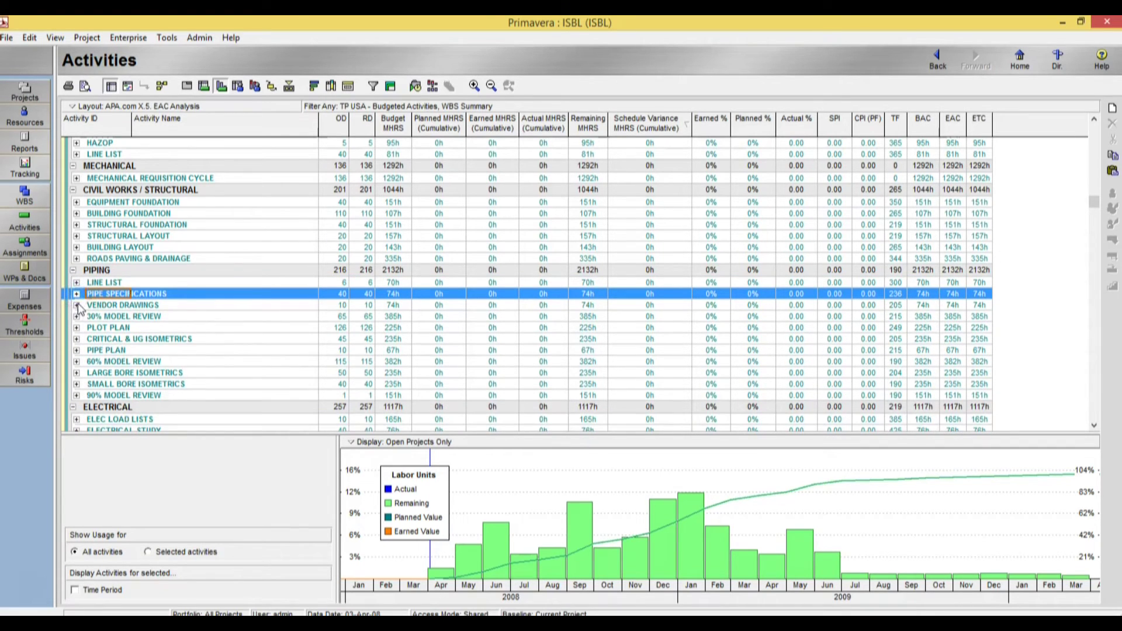
left_click(76, 305)
left_click(77, 305)
scroll(82, 315, "down", 3)
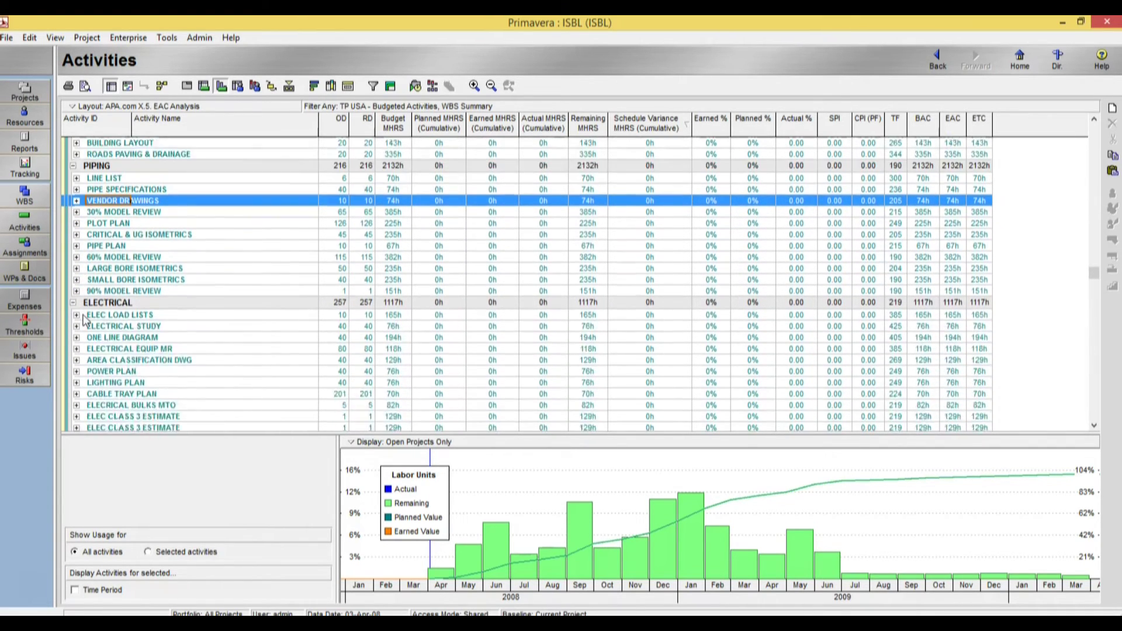
left_click_drag(1094, 281, 1091, 116)
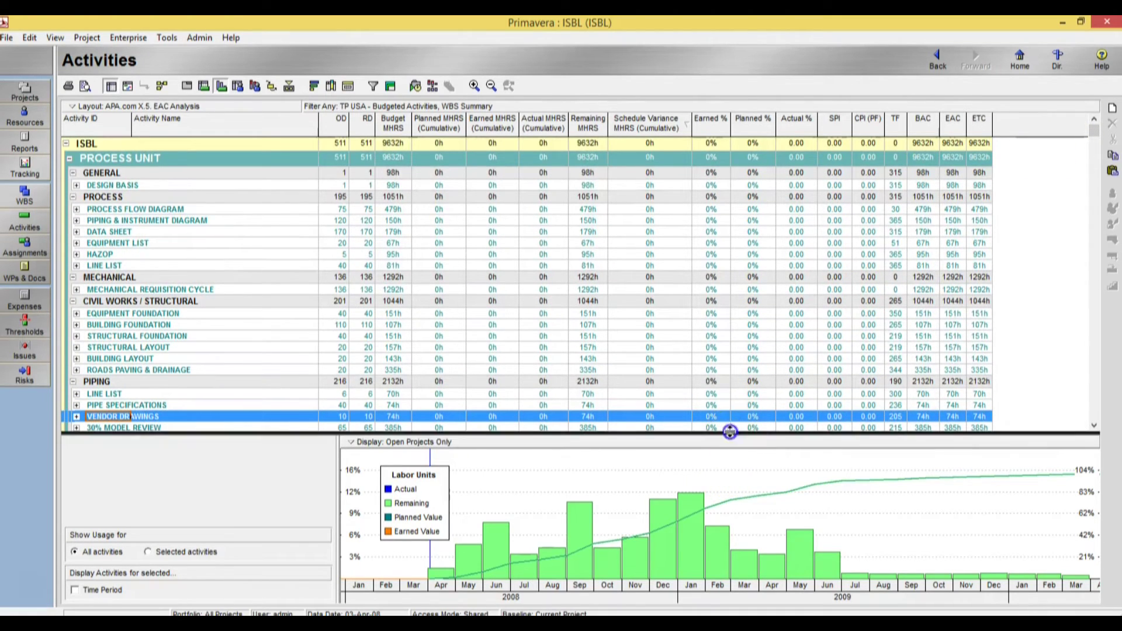
- Give the labor usage chart more height and review its Graph profile options
left_click_drag(730, 432, 752, 237)
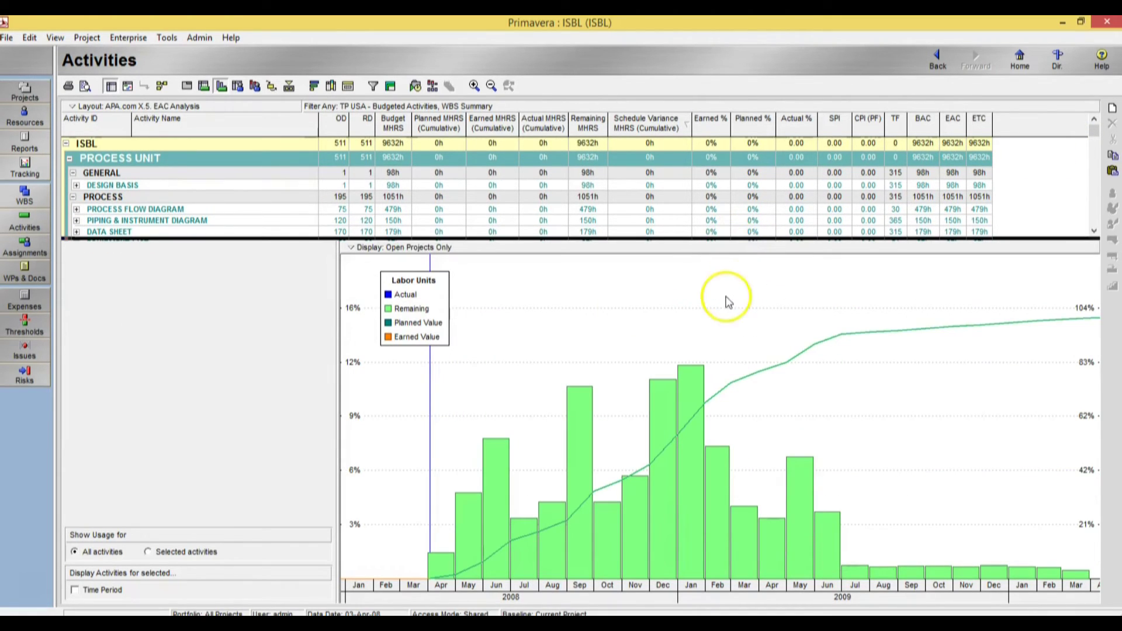
right_click(685, 341)
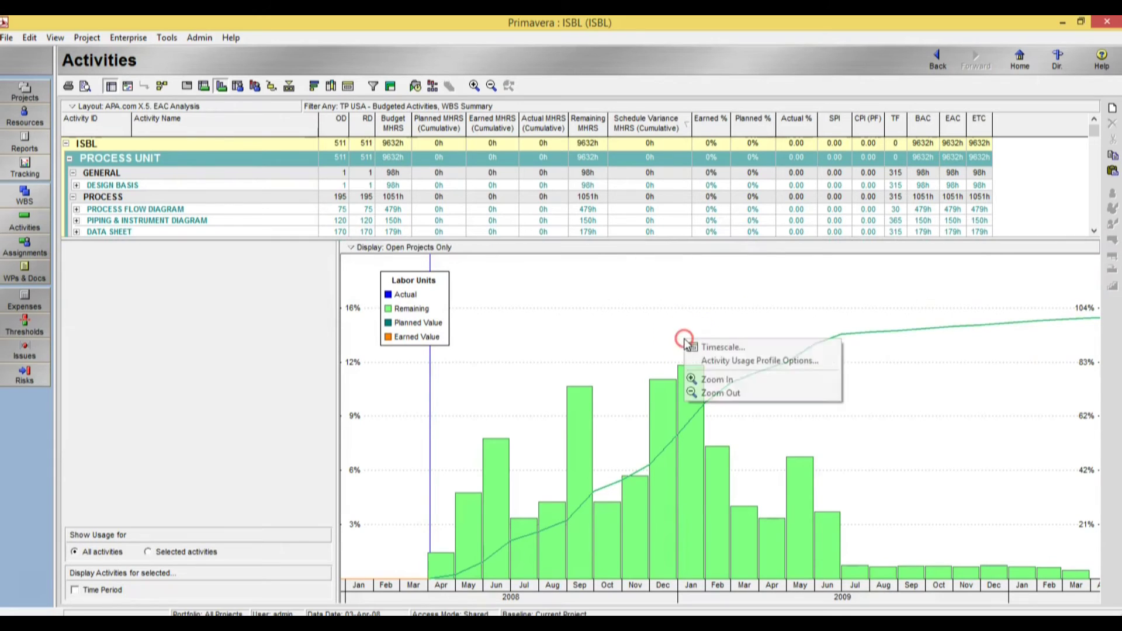
left_click(741, 365)
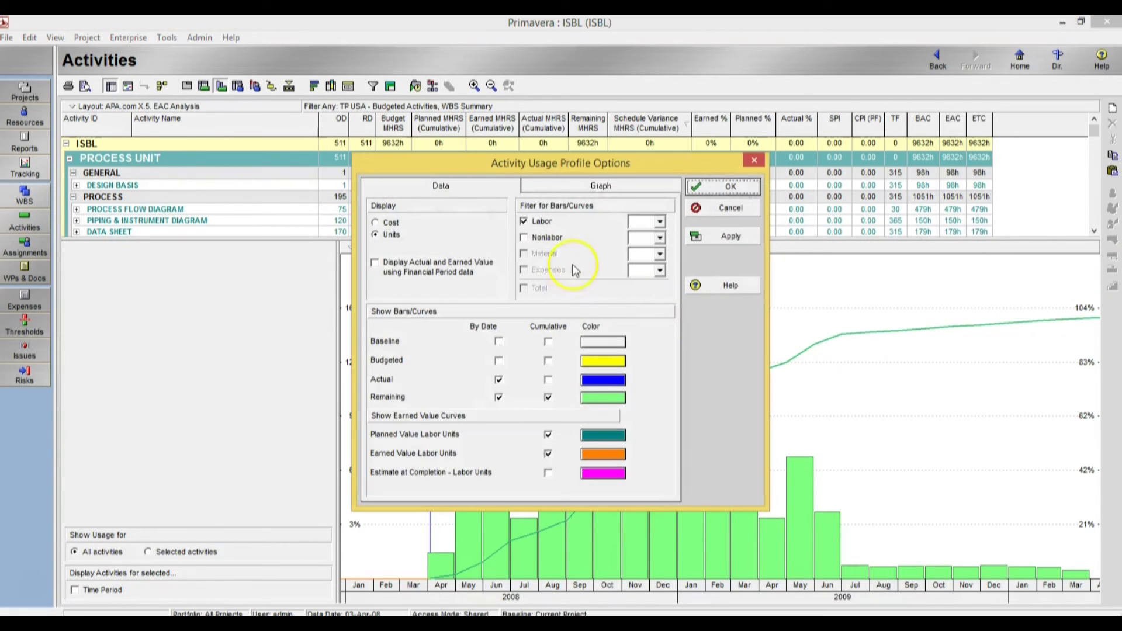
left_click(556, 193)
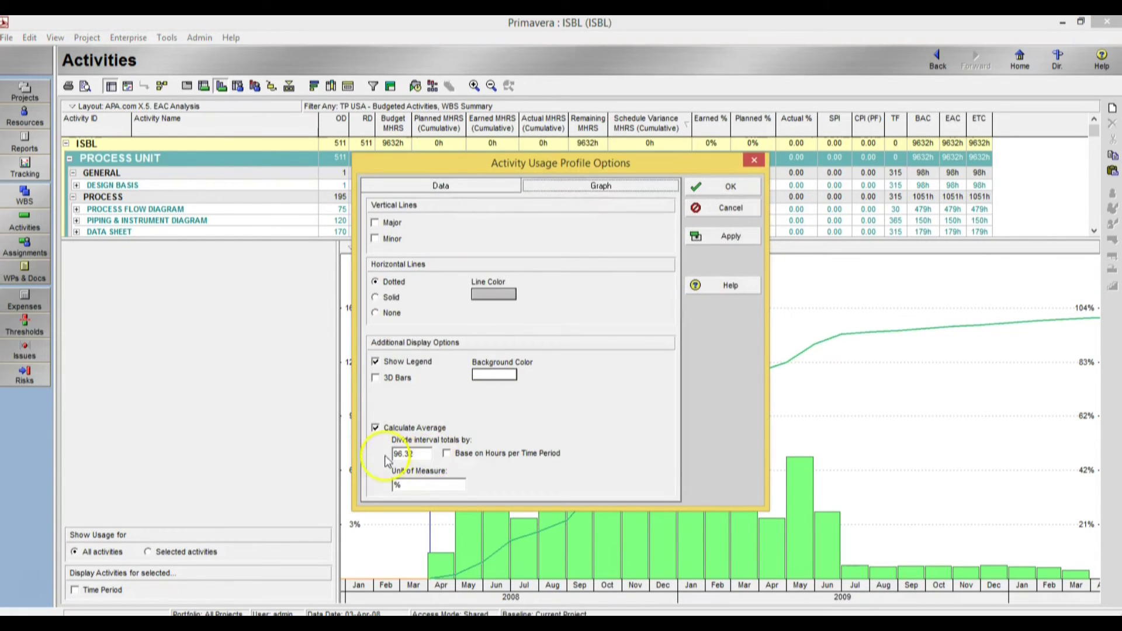
left_click(719, 214)
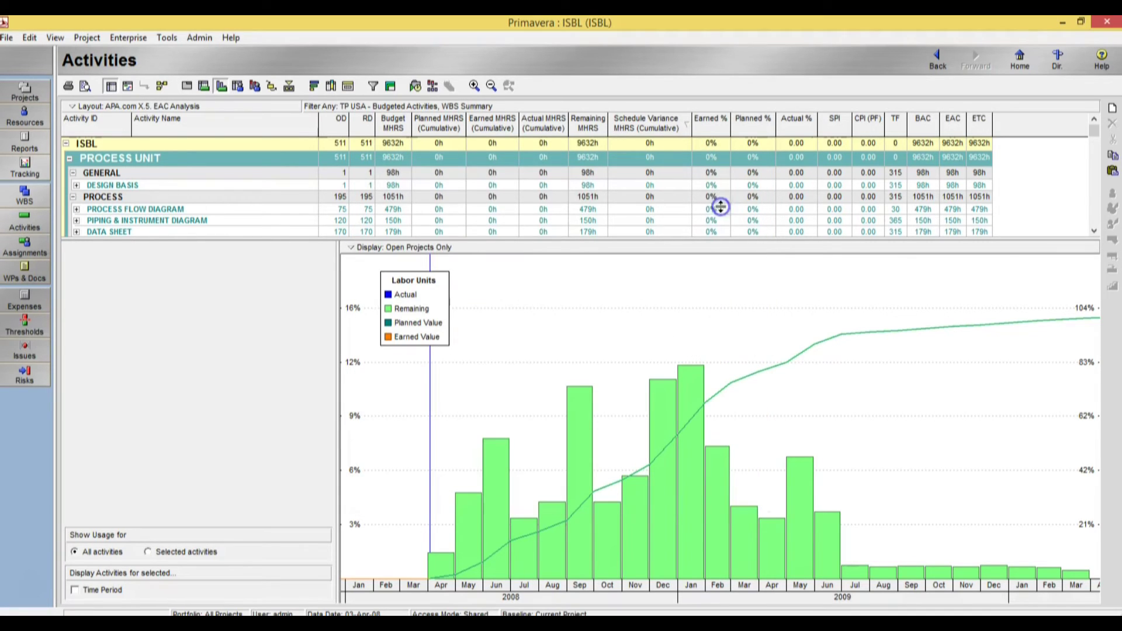
- Lower the splitter for more table rows and recheck the % unit of measure setting
left_click_drag(778, 304, 775, 327)
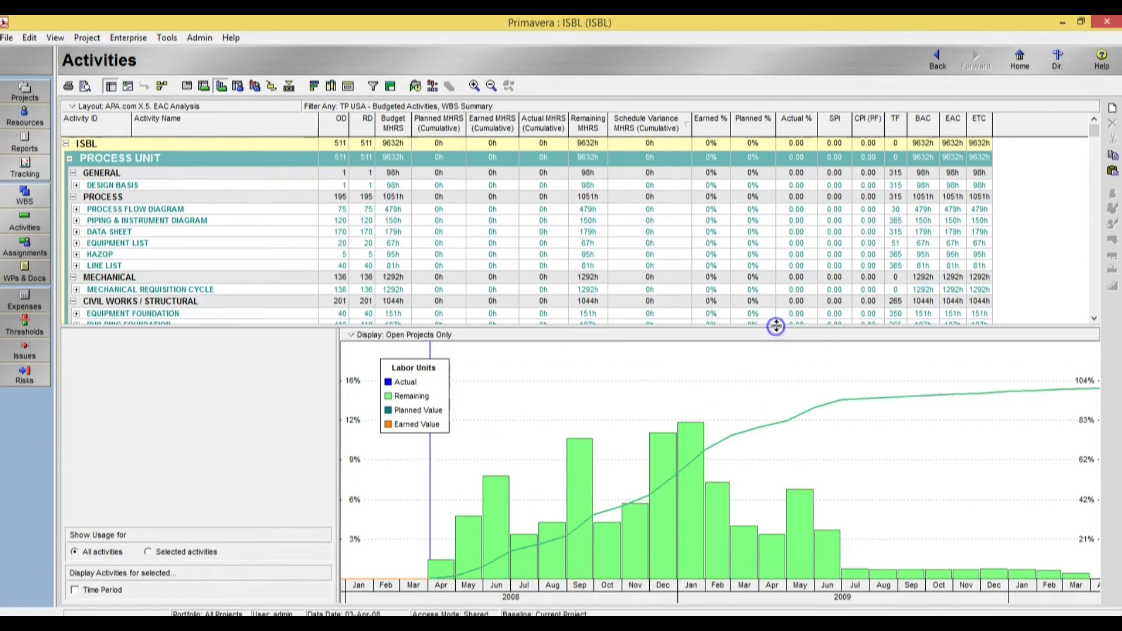
right_click(525, 379)
left_click(589, 400)
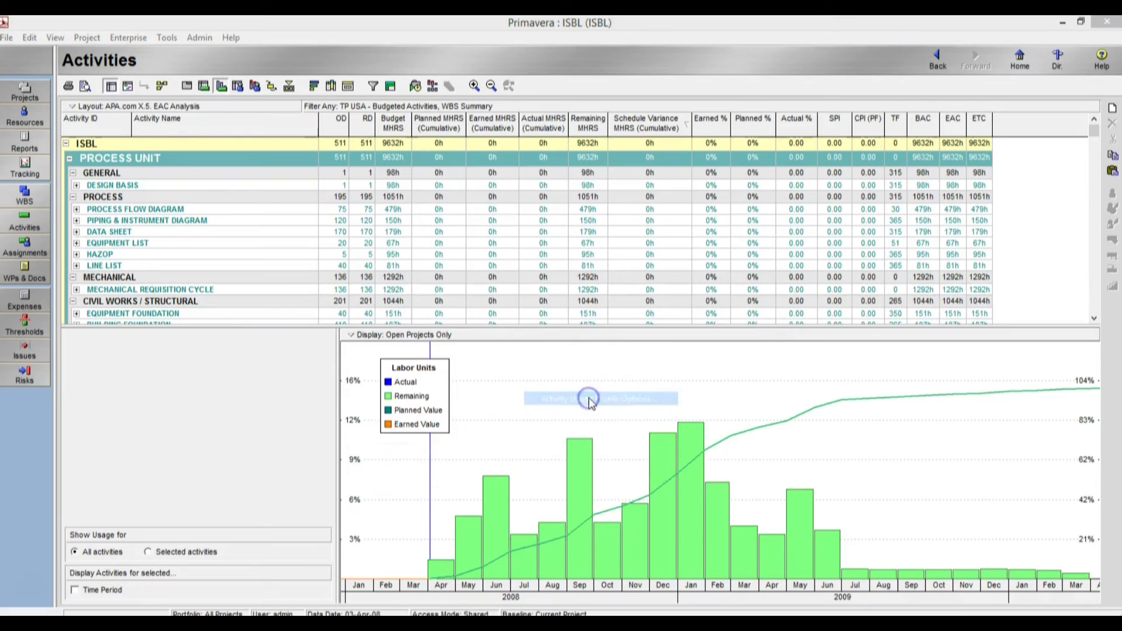
left_click(606, 196)
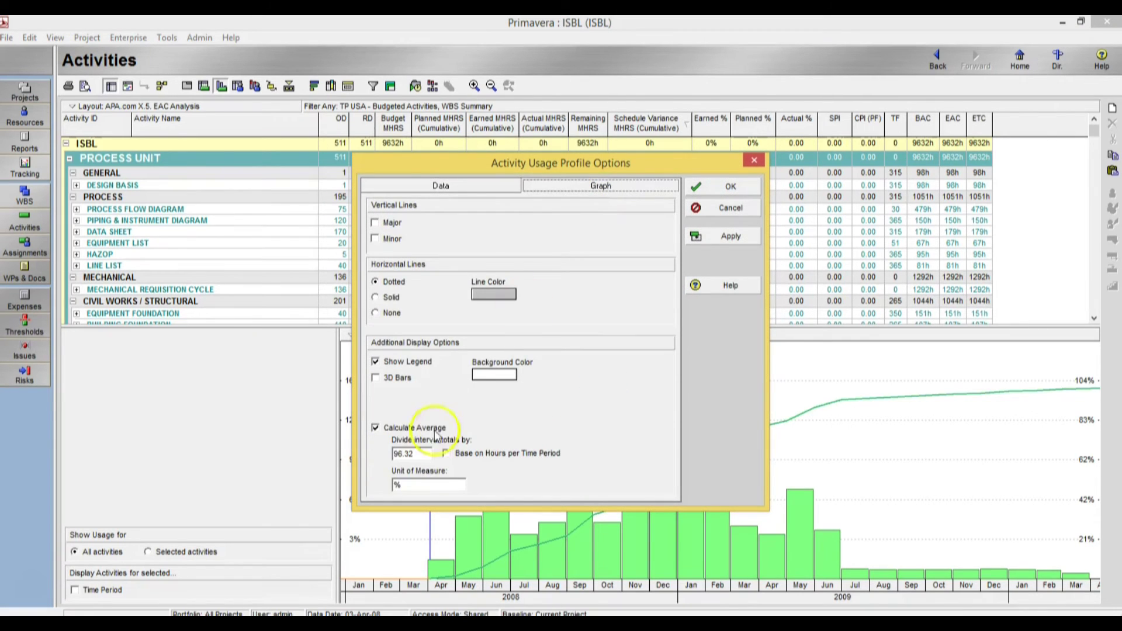
double_click(417, 483)
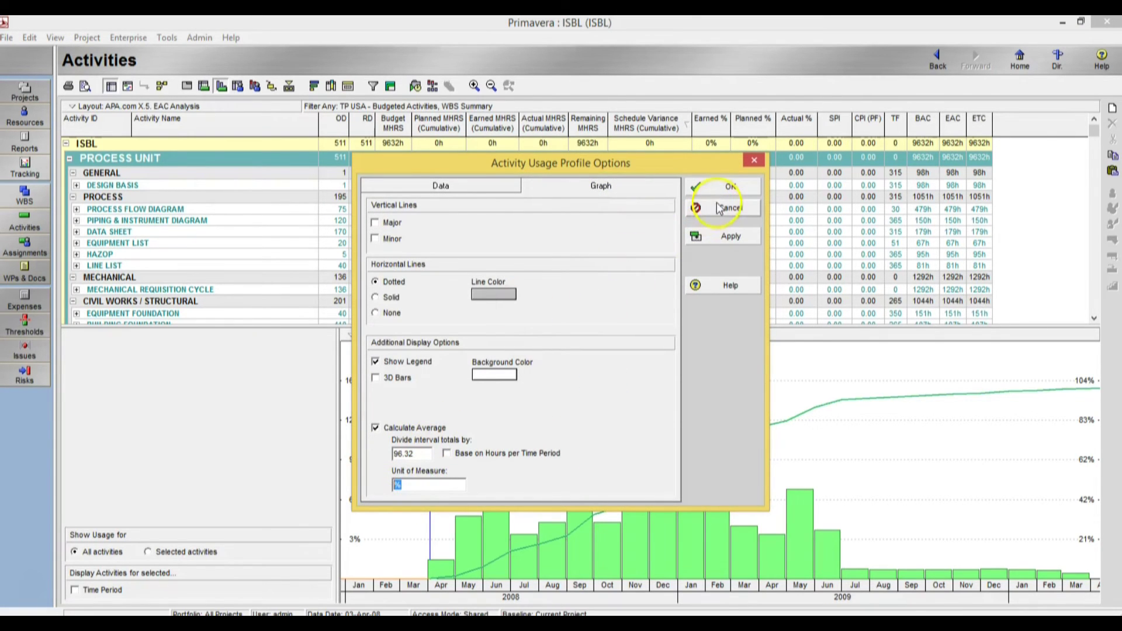
left_click(725, 187)
- Review the Time Units unit-label setting in User Preferences, then close the dialog
left_click(55, 37)
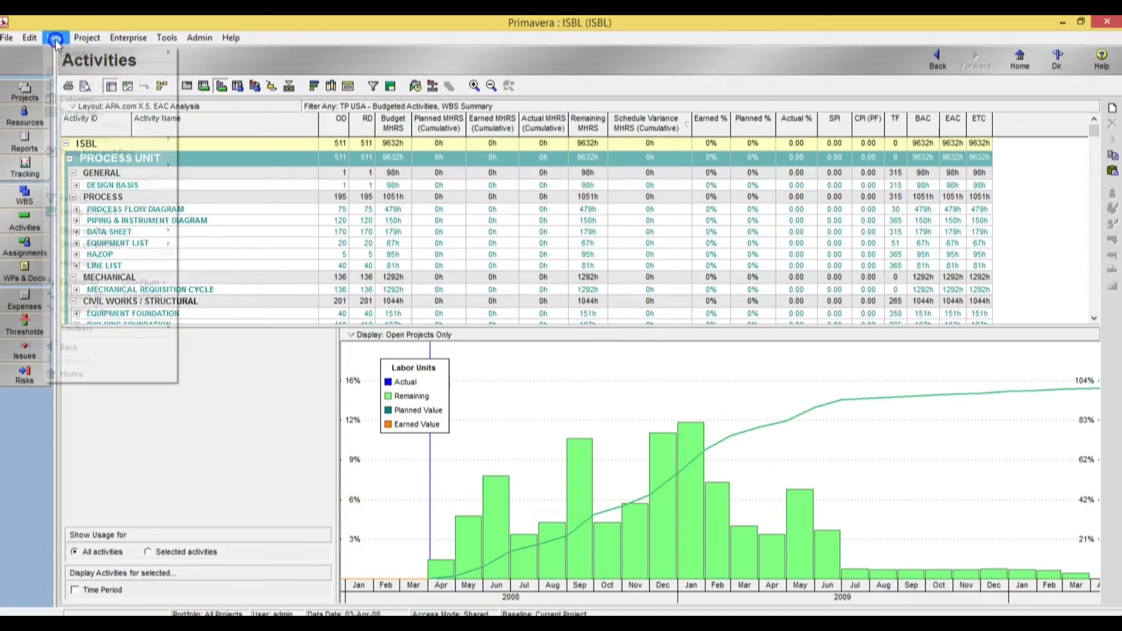
mouse_move(36, 32)
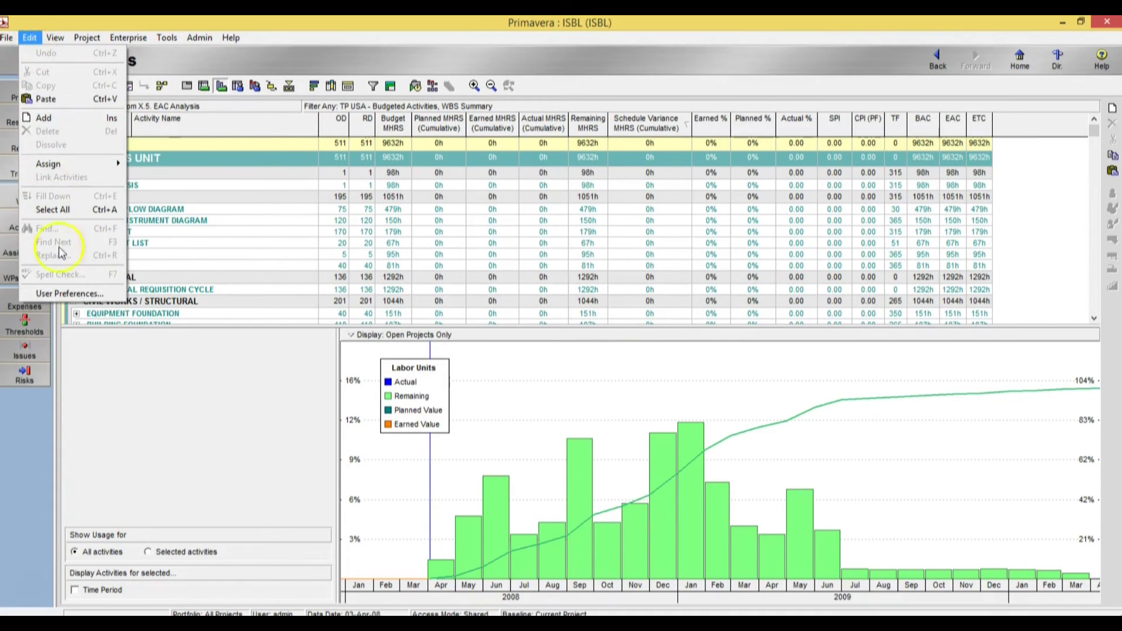
left_click(69, 294)
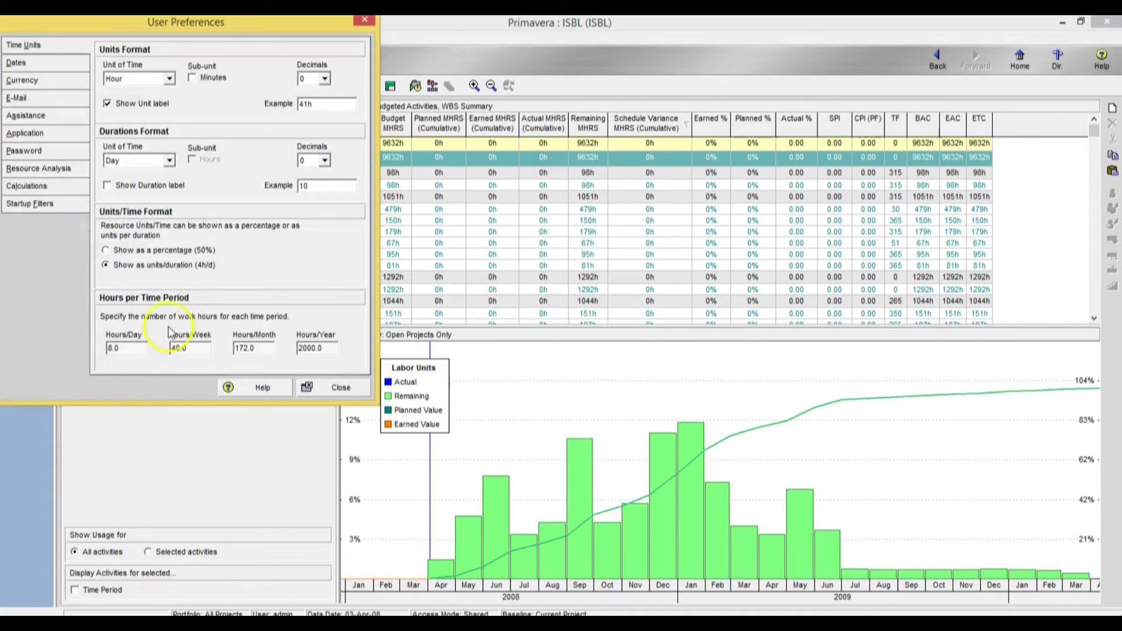
left_click(108, 104)
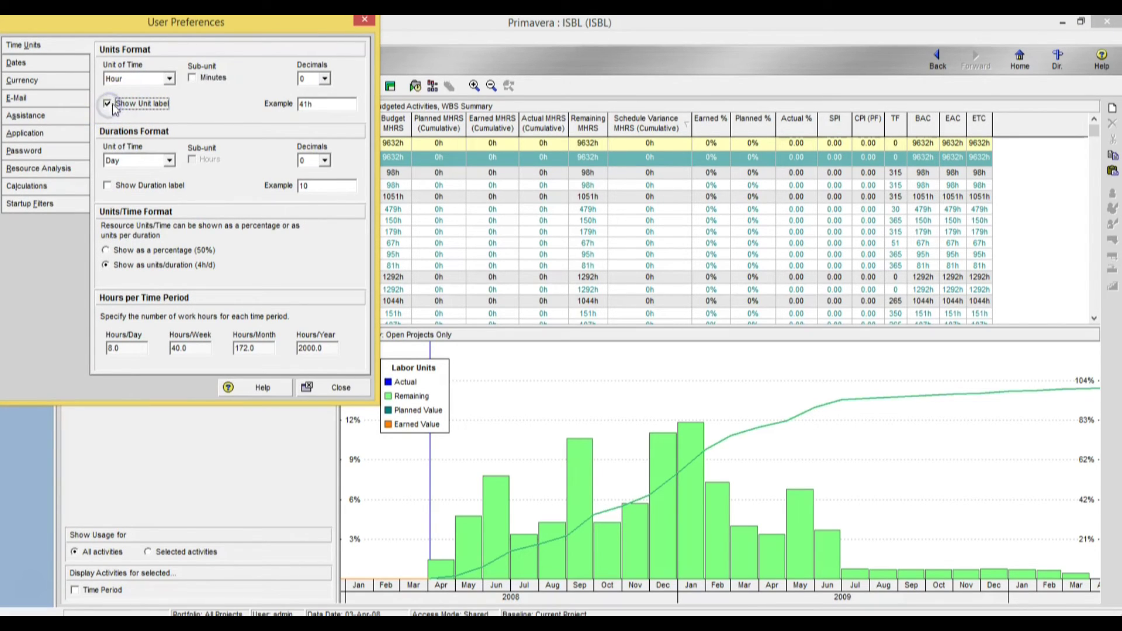
left_click(353, 391)
- Inspect the Activity Usage Profile graph and unit settings unchanged, then enlarge the activity table over the chart
right_click(537, 389)
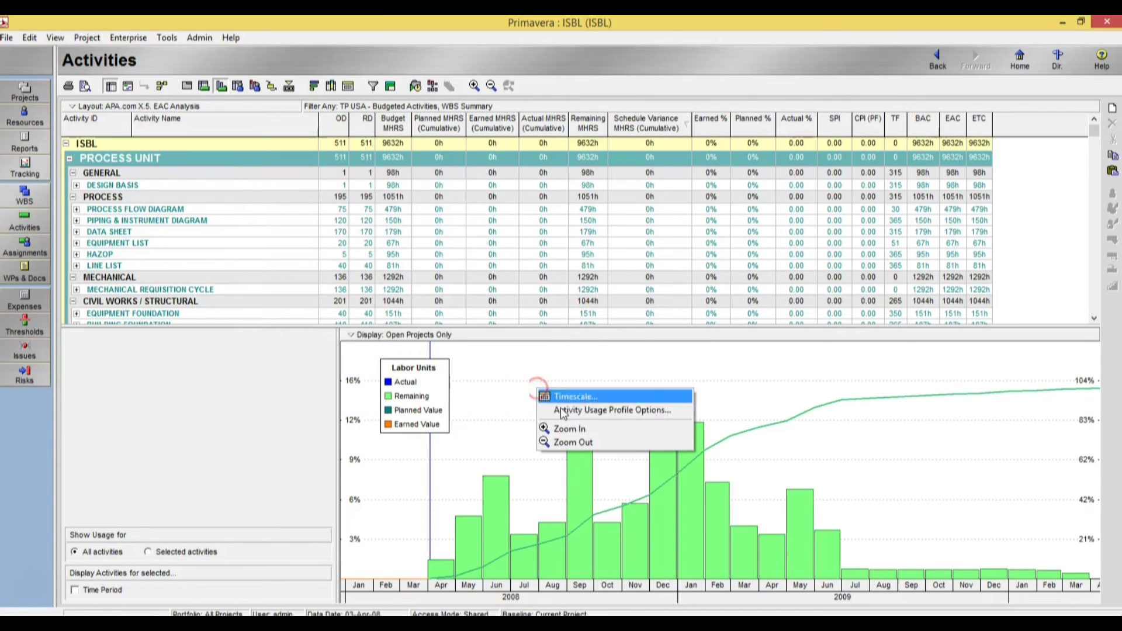
left_click(579, 410)
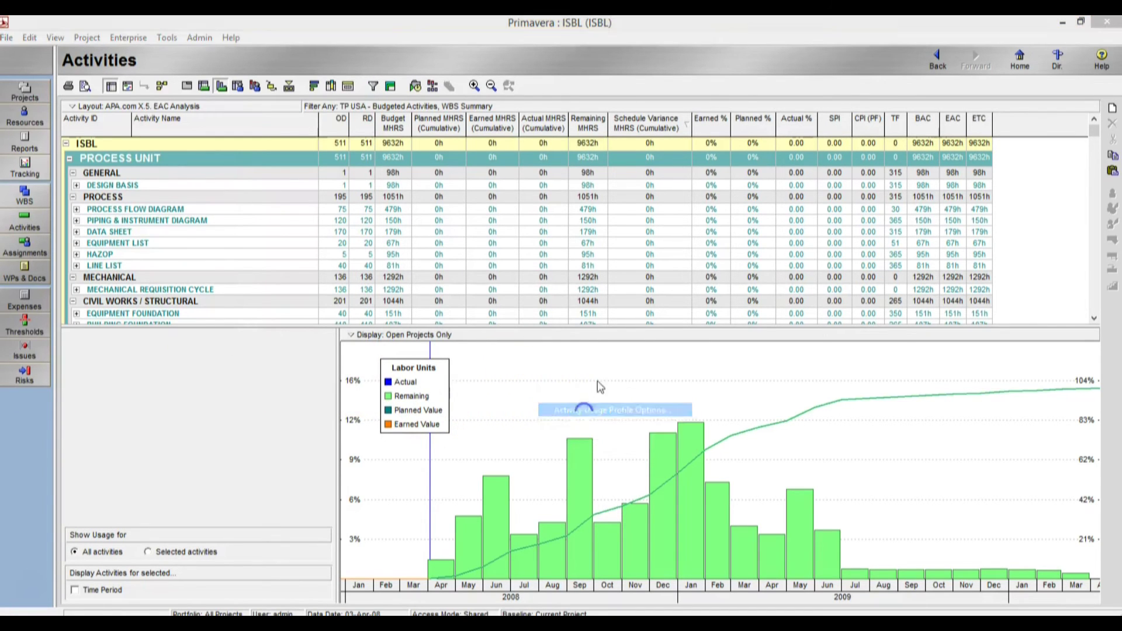
left_click(601, 185)
left_click(417, 491)
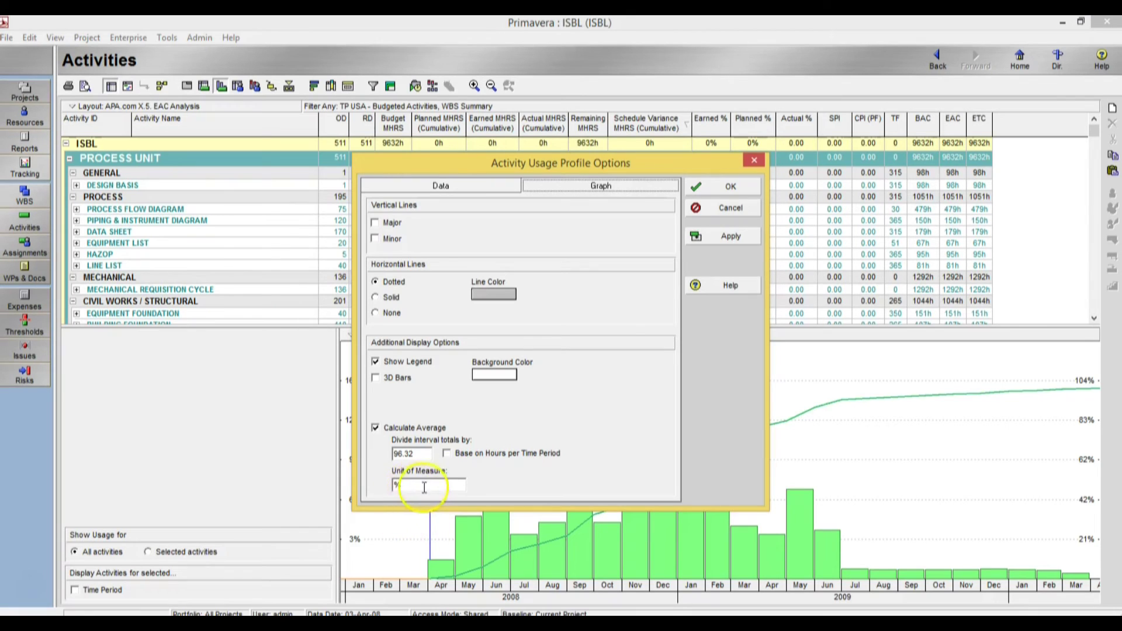
left_click(731, 209)
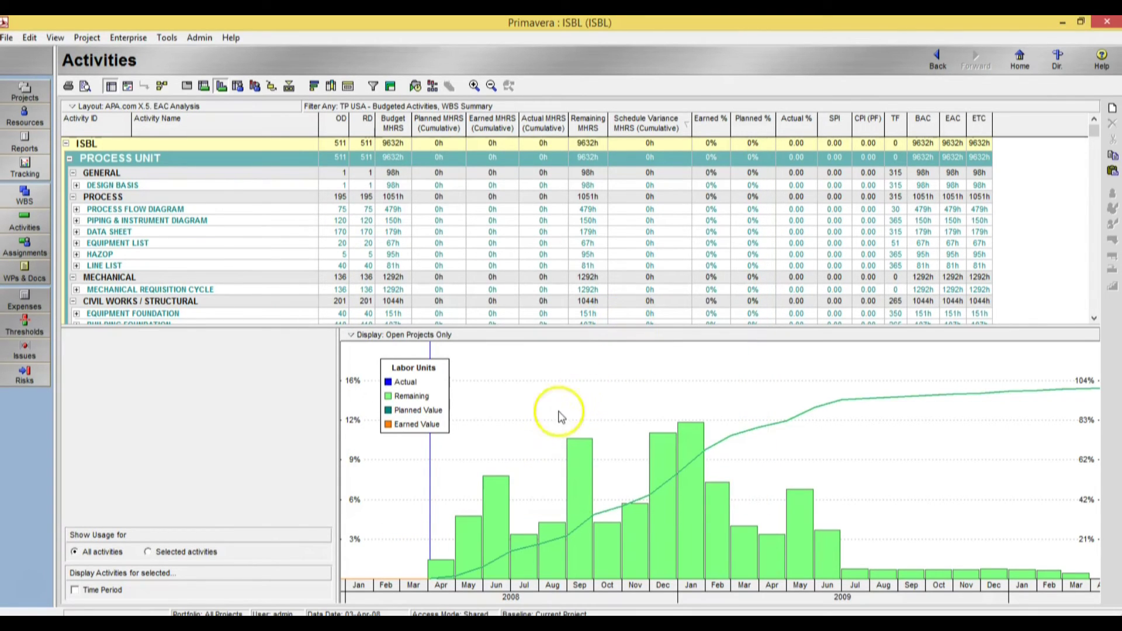
left_click_drag(575, 332, 578, 440)
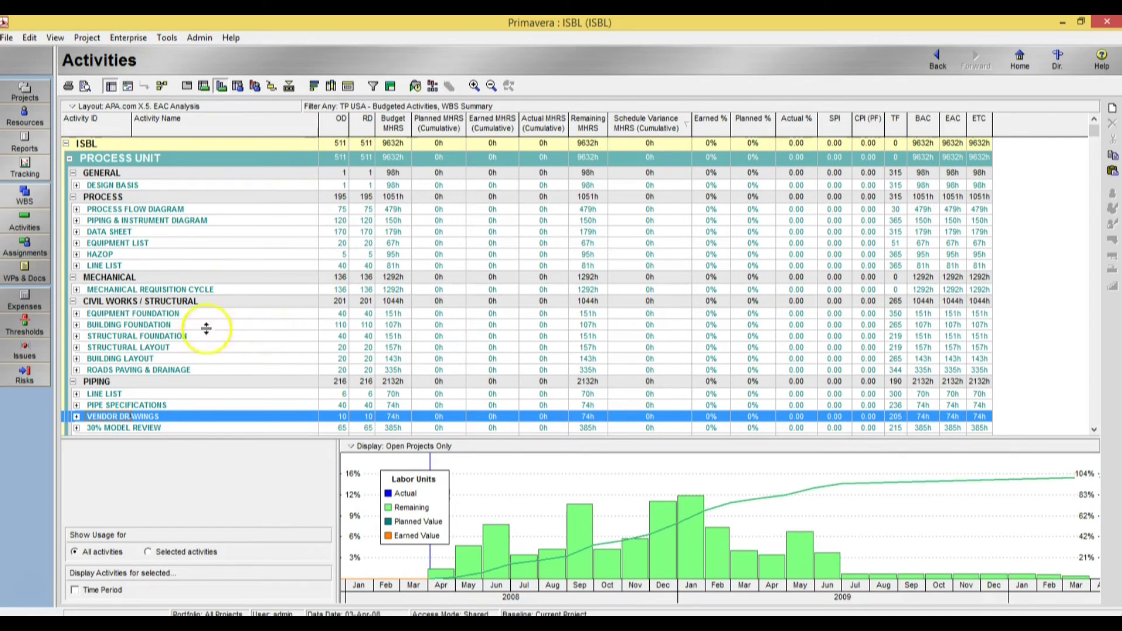
- Load the AdvancedPlanningAnalytics.com.DLV layout without saving the current layout
left_click(164, 107)
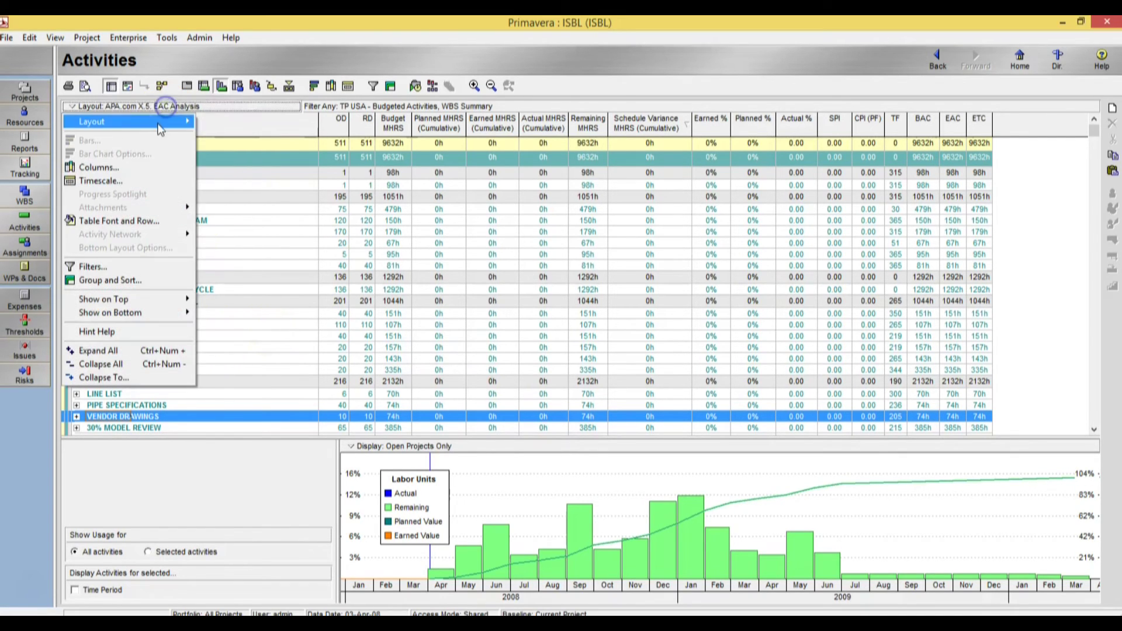
mouse_move(188, 122)
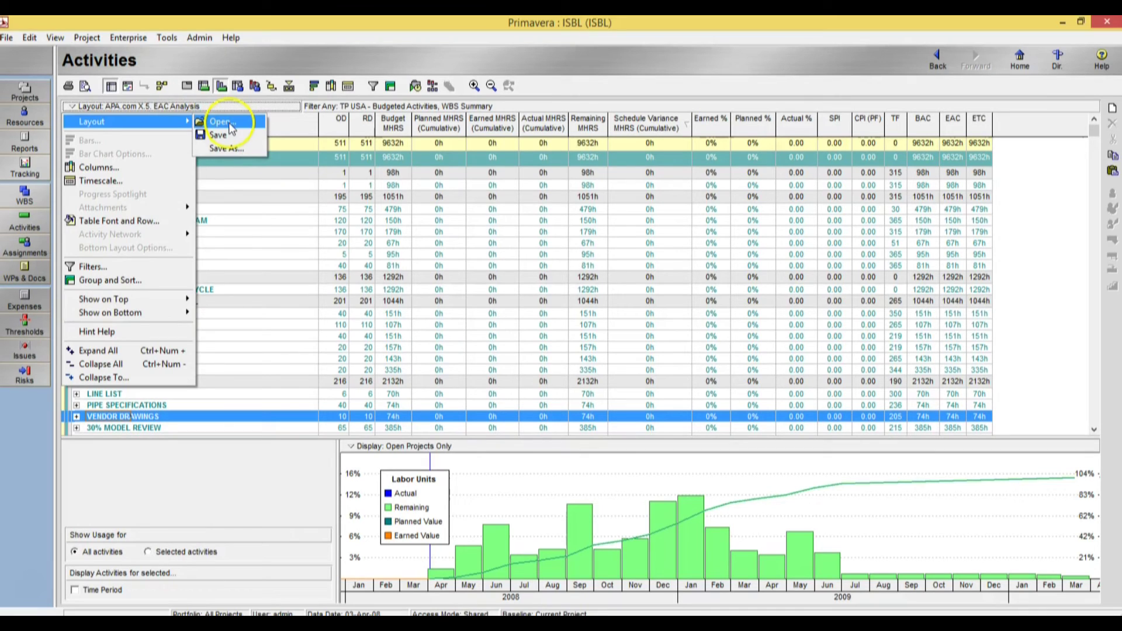
left_click(229, 125)
left_click(567, 363)
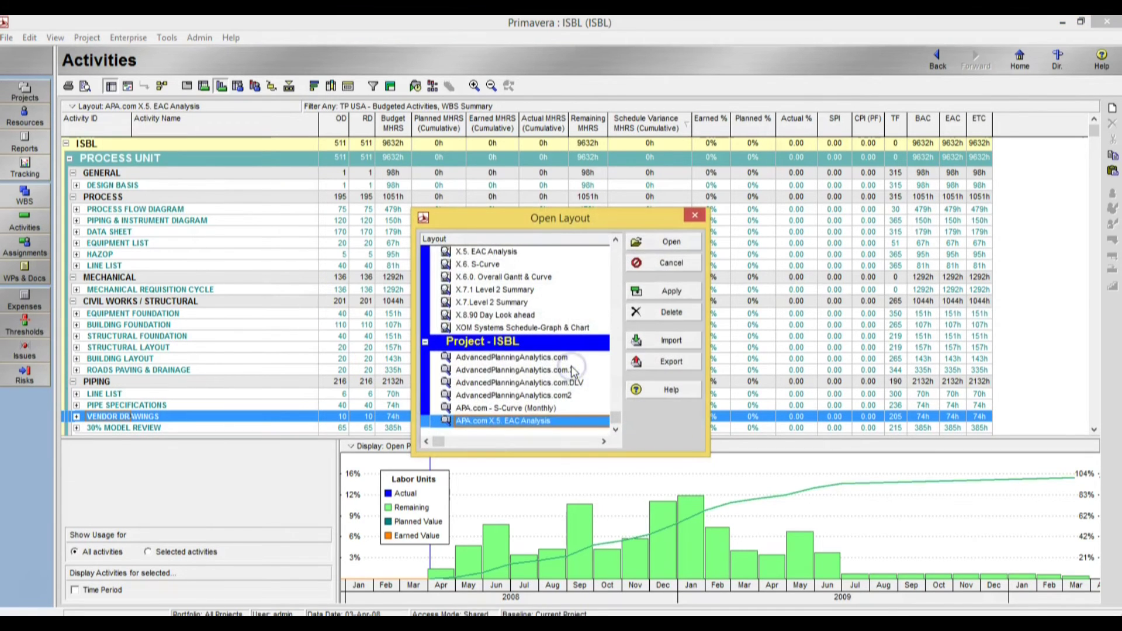
left_click(574, 384)
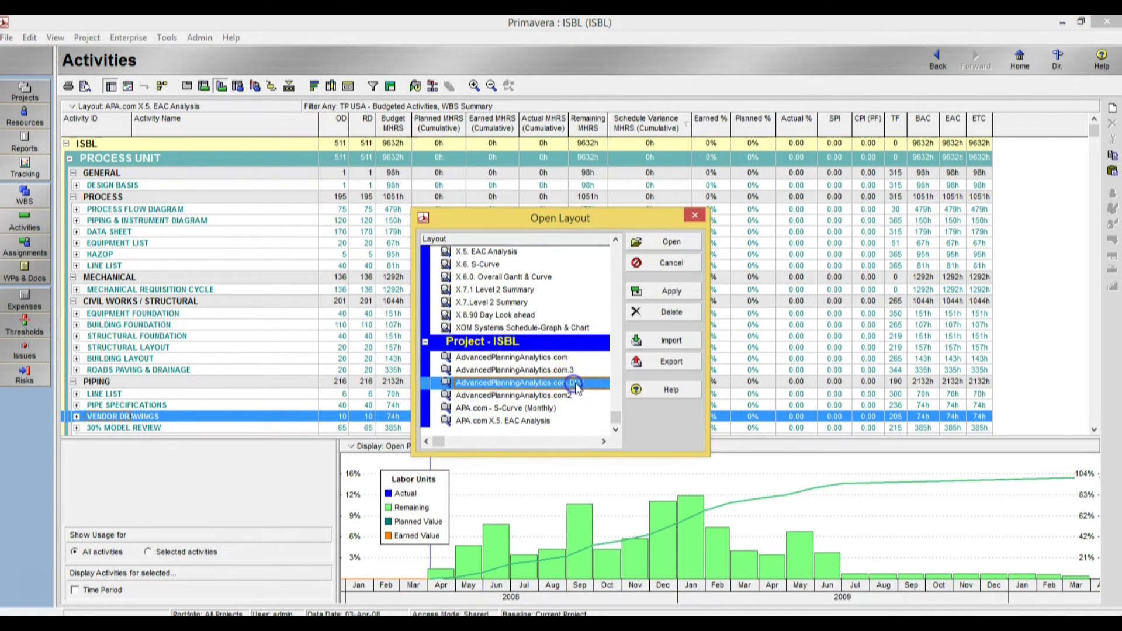
left_click(670, 245)
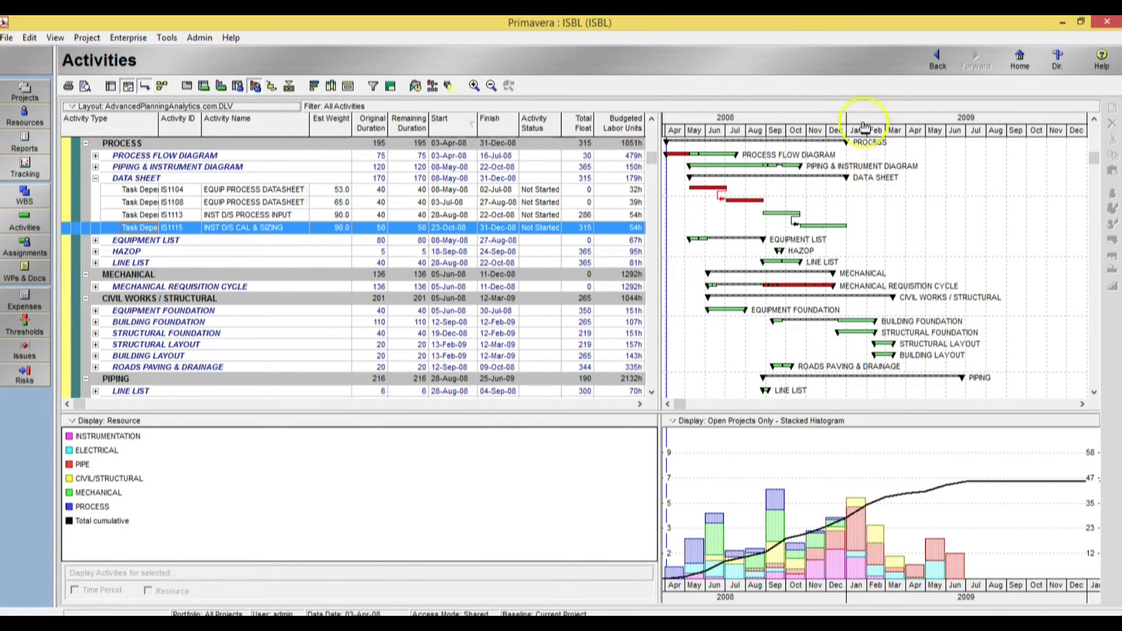
- Collapse the DATA SHEET group to its 179h summary row
mouse_move(864, 117)
left_mouse_down()
mouse_move(897, 120)
mouse_move(869, 120)
left_mouse_up()
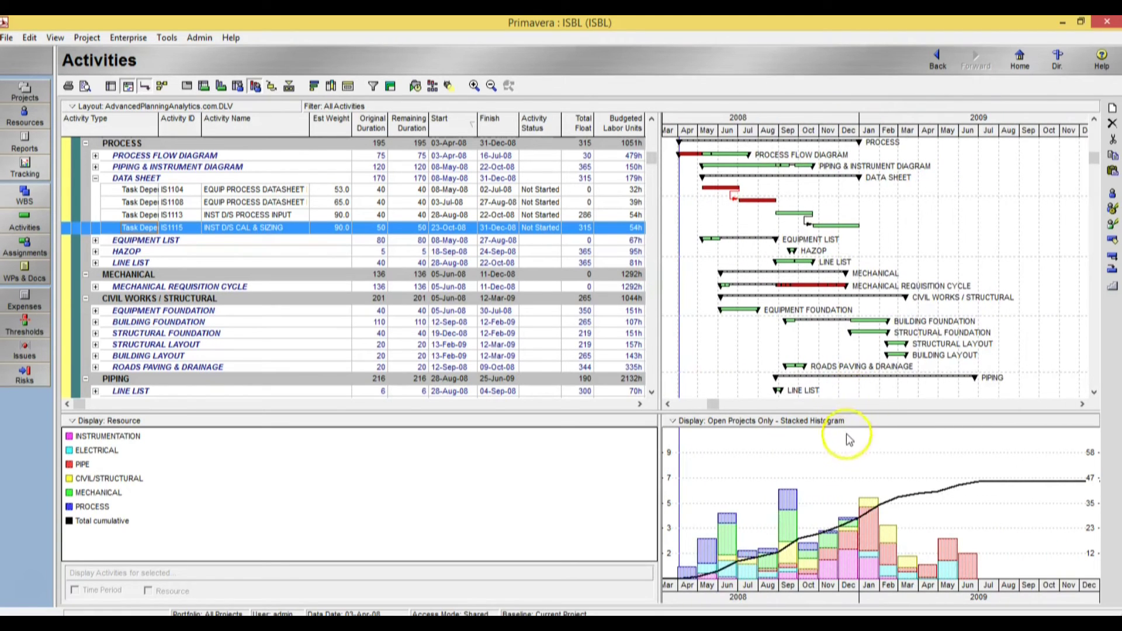
scroll(115, 236, "up", 2)
left_click(97, 231)
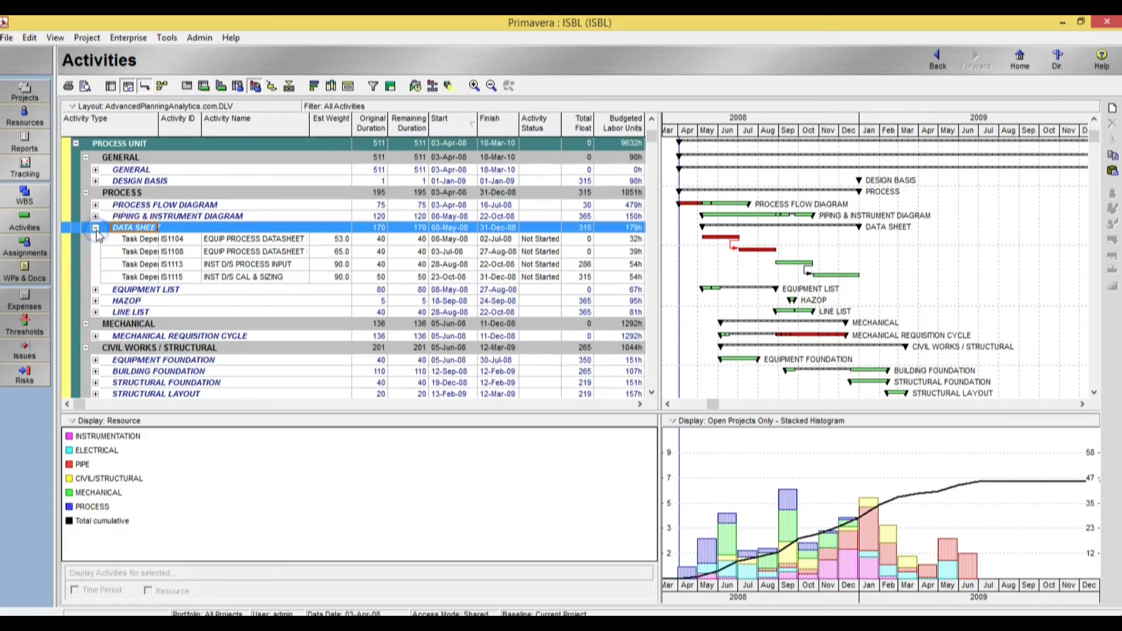
left_click(95, 228)
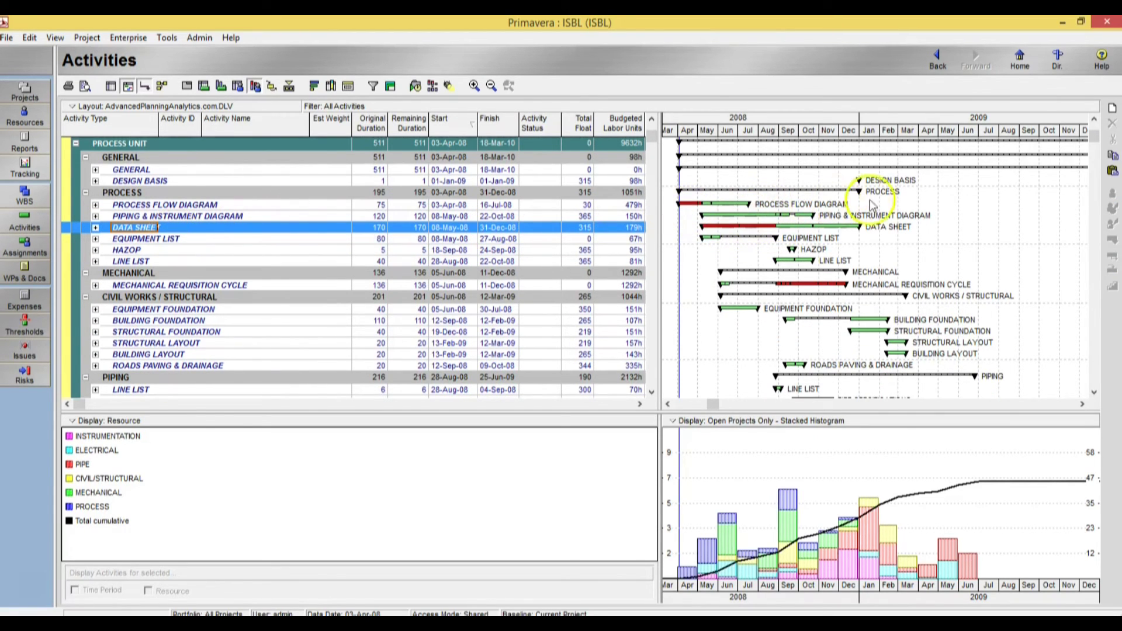
right_click(949, 225)
- Review the Actual Work bar's shape and grouping band settings in the Bars dialog
left_click(986, 250)
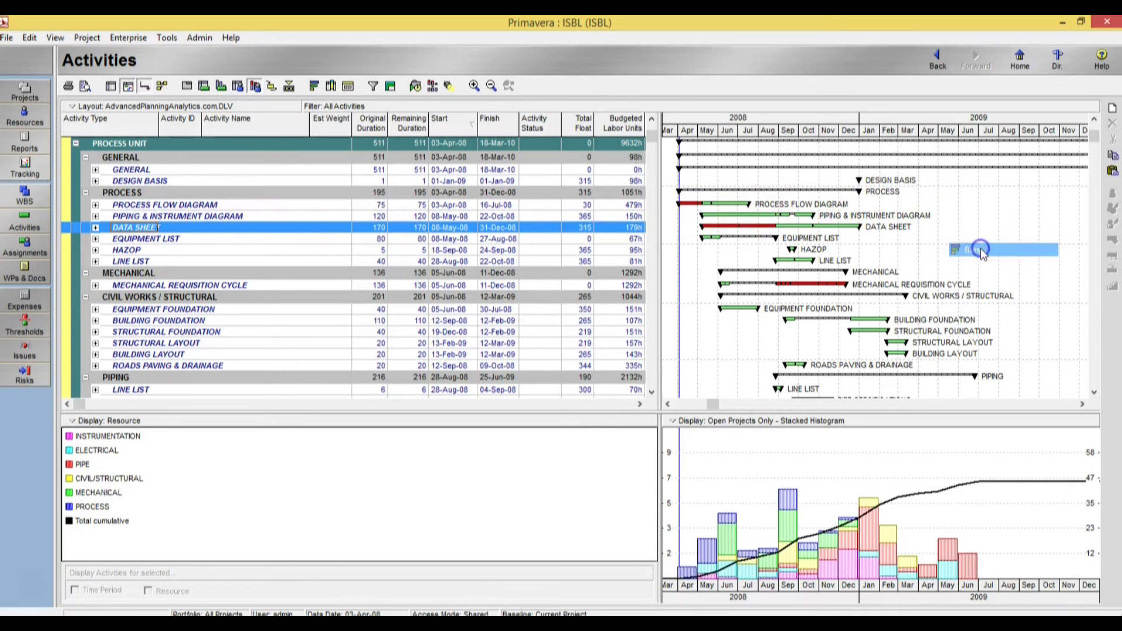
scroll(738, 303, "down", 3)
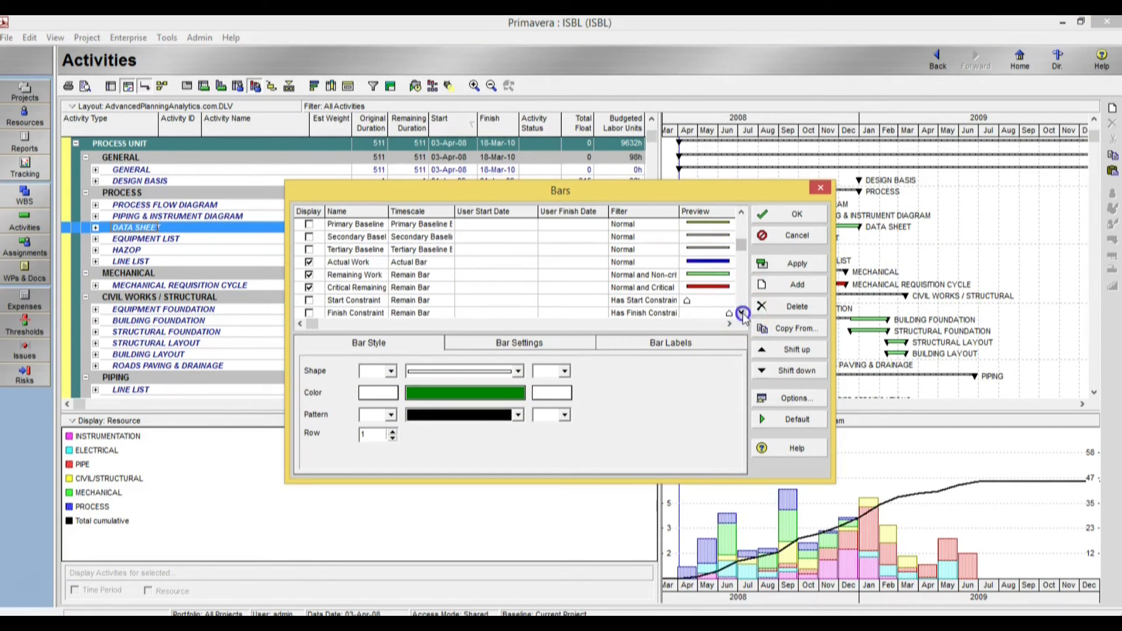
left_click(679, 263)
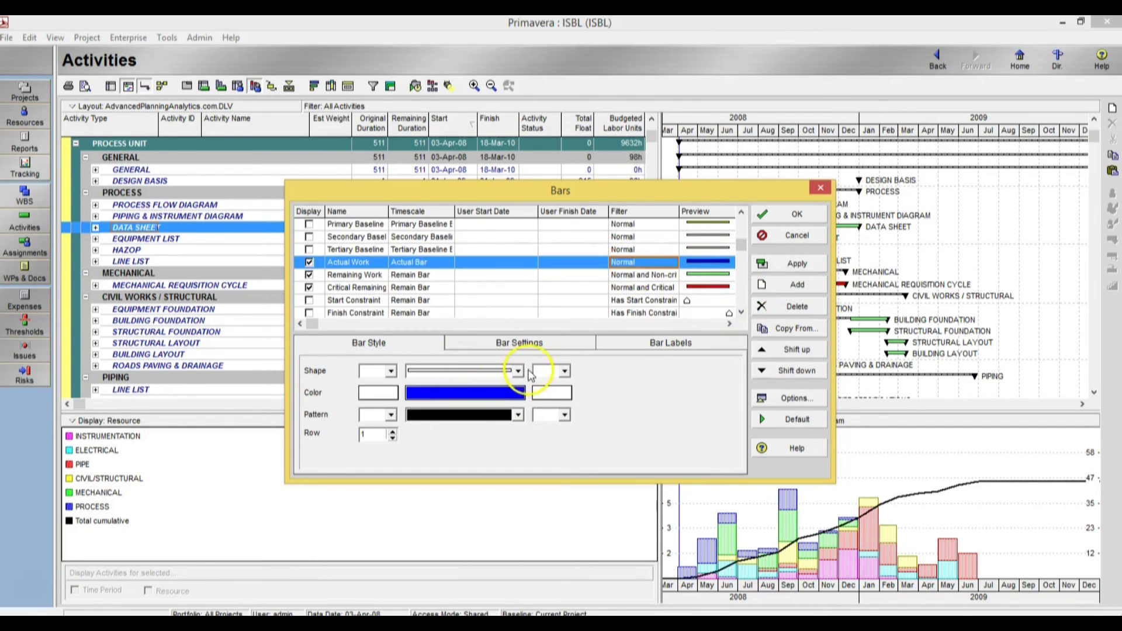
left_click(521, 372)
left_click(523, 375)
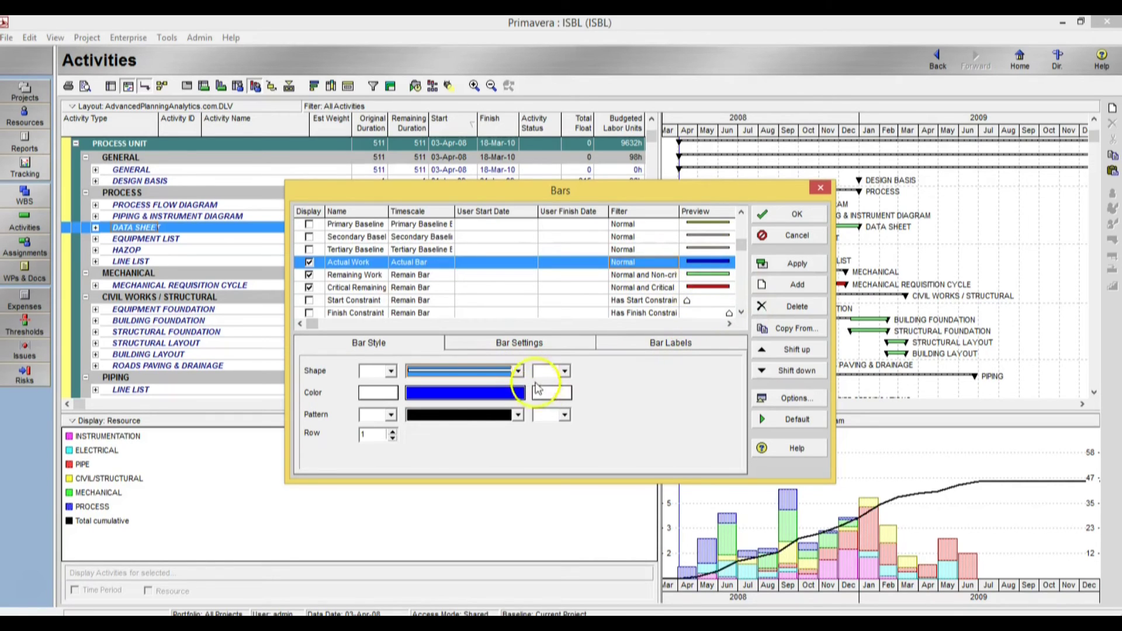
left_click(543, 344)
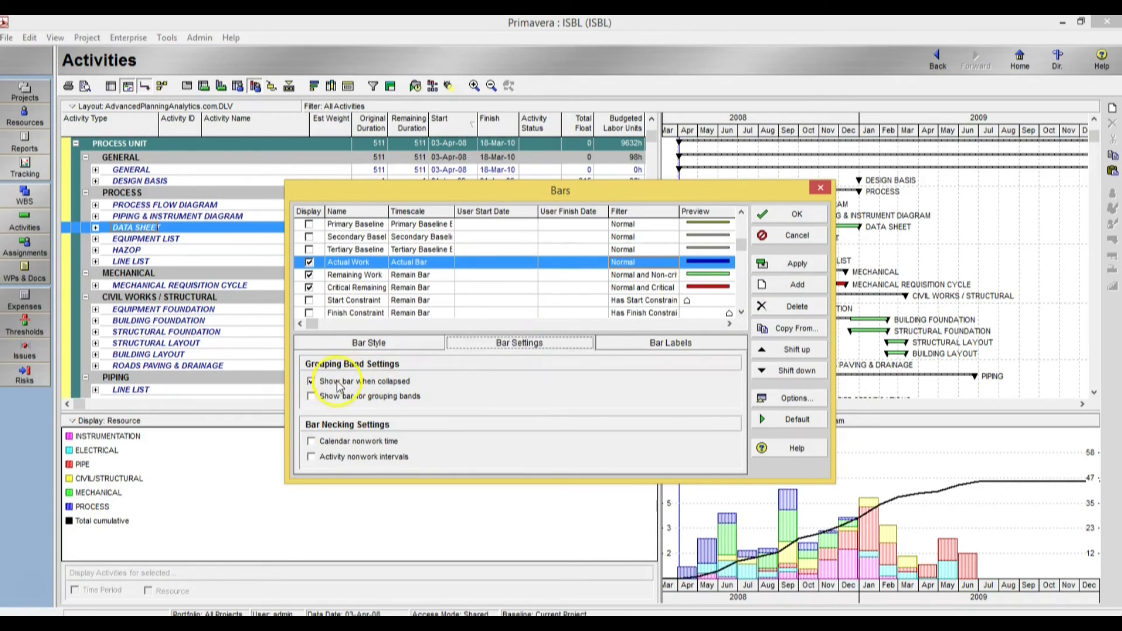
left_click(740, 246)
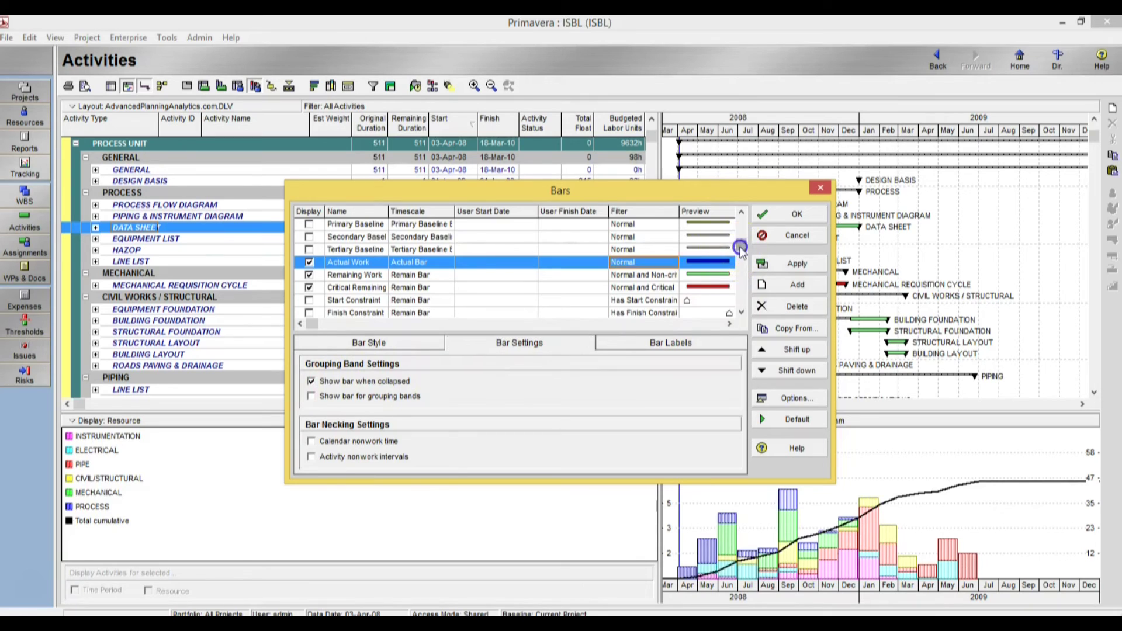
- Review the Summary bar's style and shape options without changing them
left_click(574, 275)
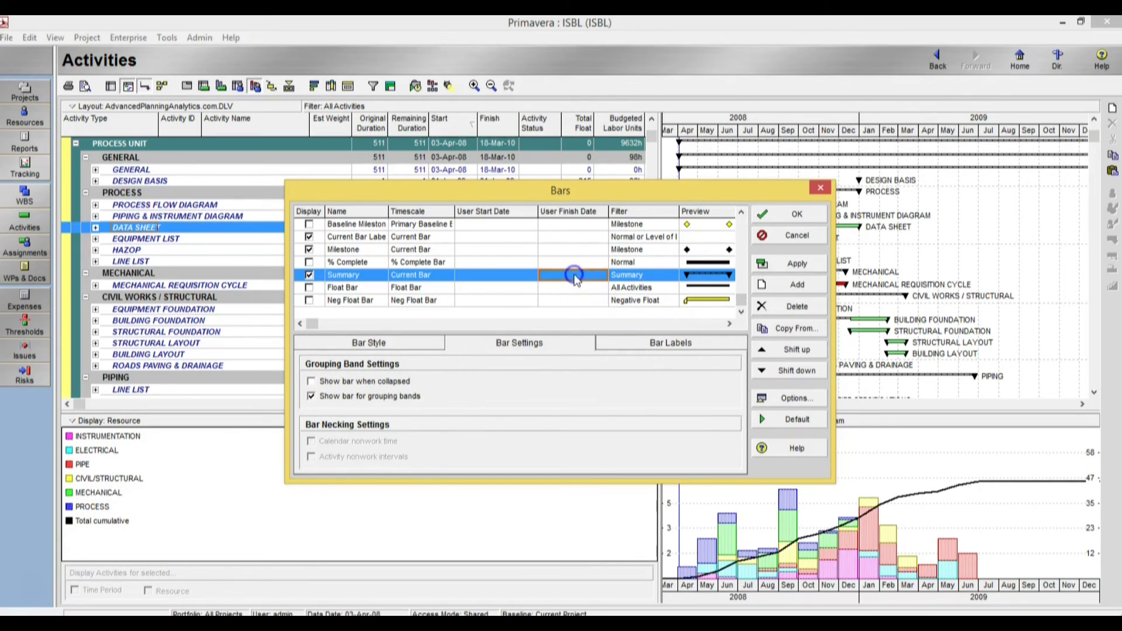
left_click(413, 350)
left_click(520, 372)
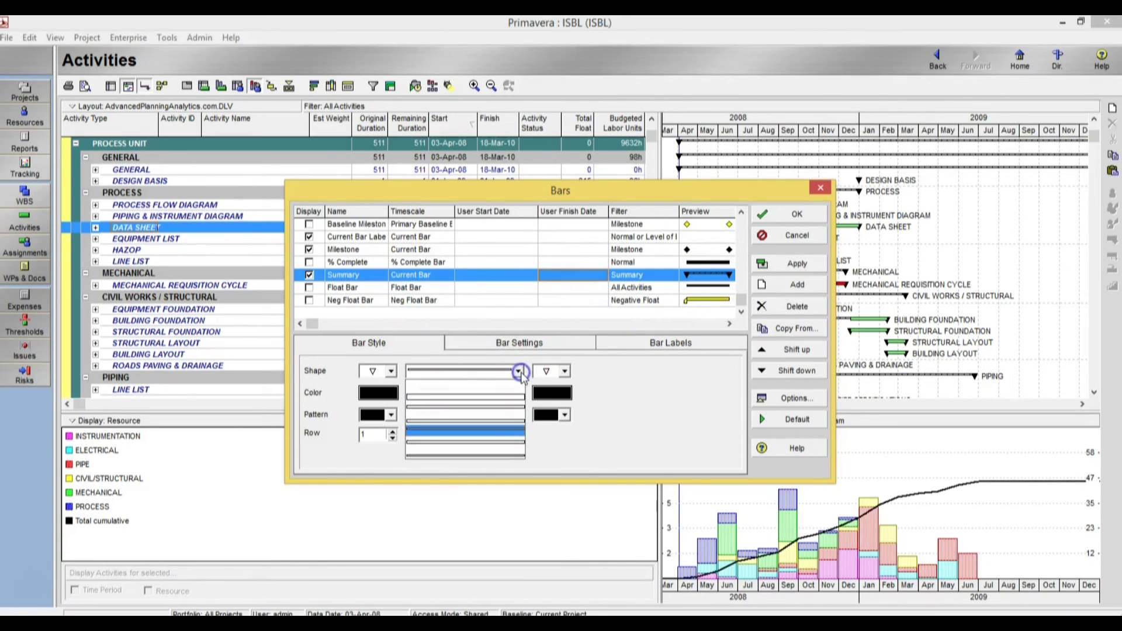
left_click(521, 372)
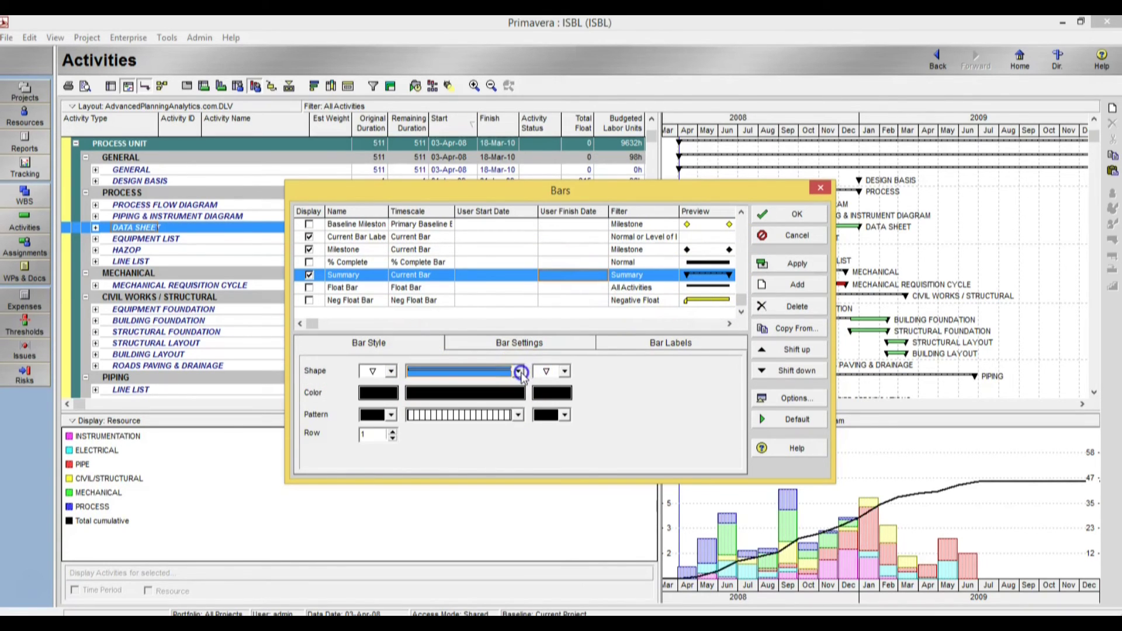
left_click(741, 213)
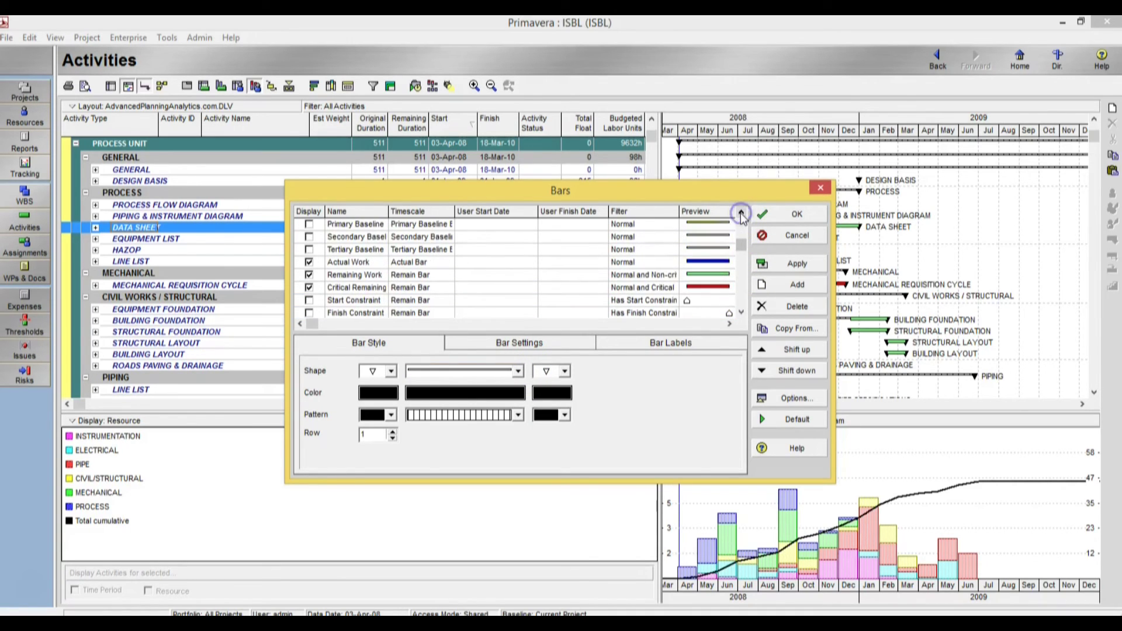
- Check the Actual Work bar's settings and labels, then close the bar definitions
left_click(667, 262)
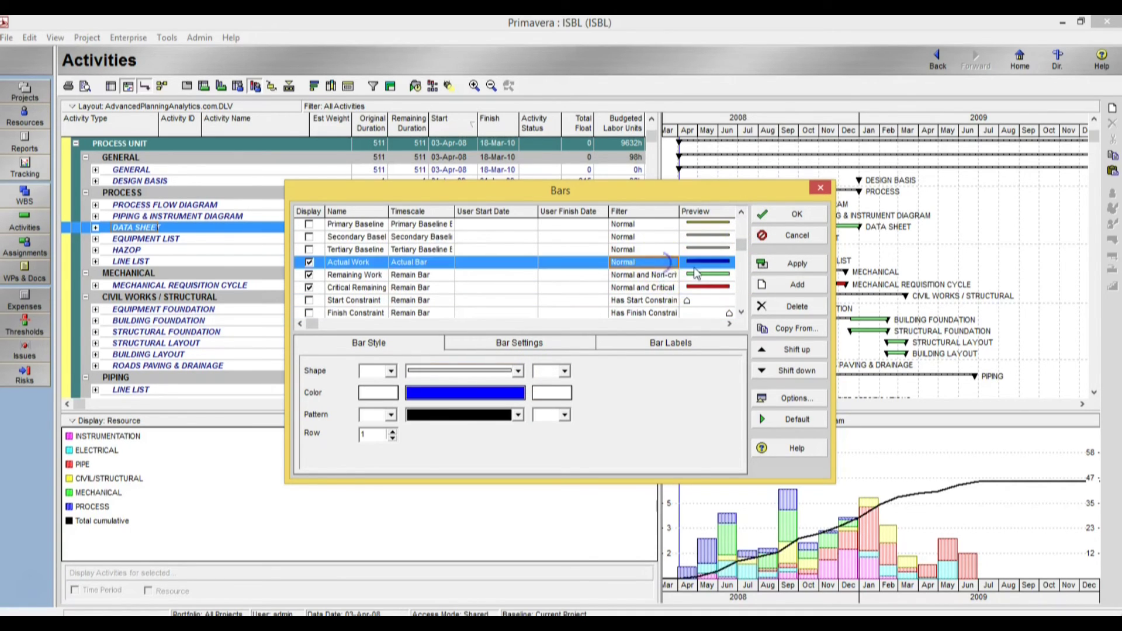
left_click(570, 348)
left_click(654, 343)
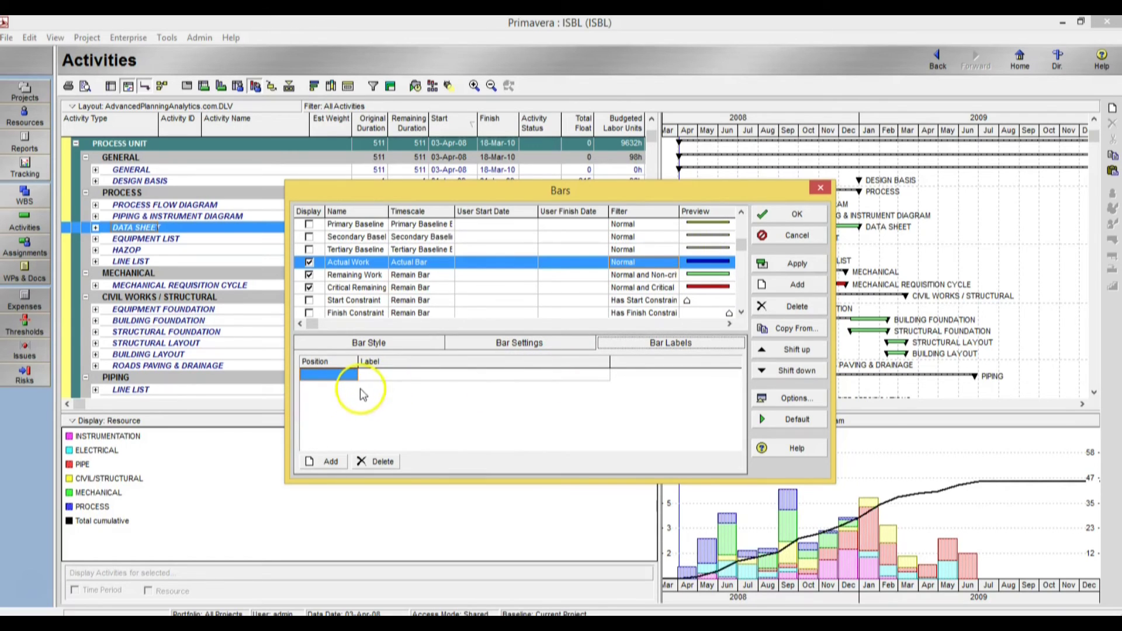
left_click(659, 276)
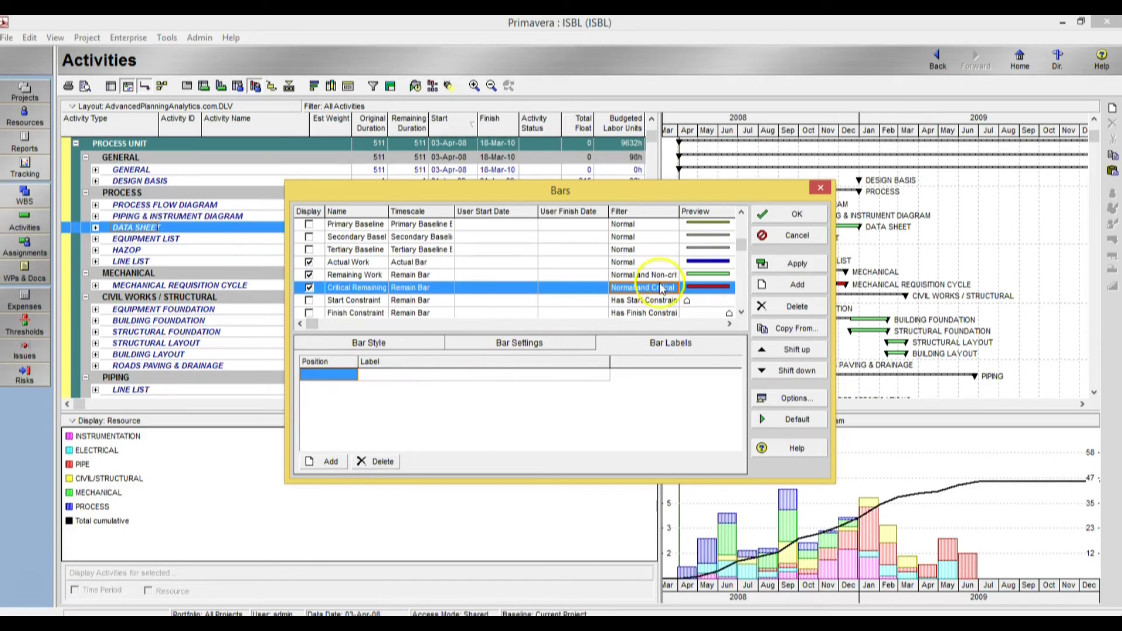
left_click(797, 215)
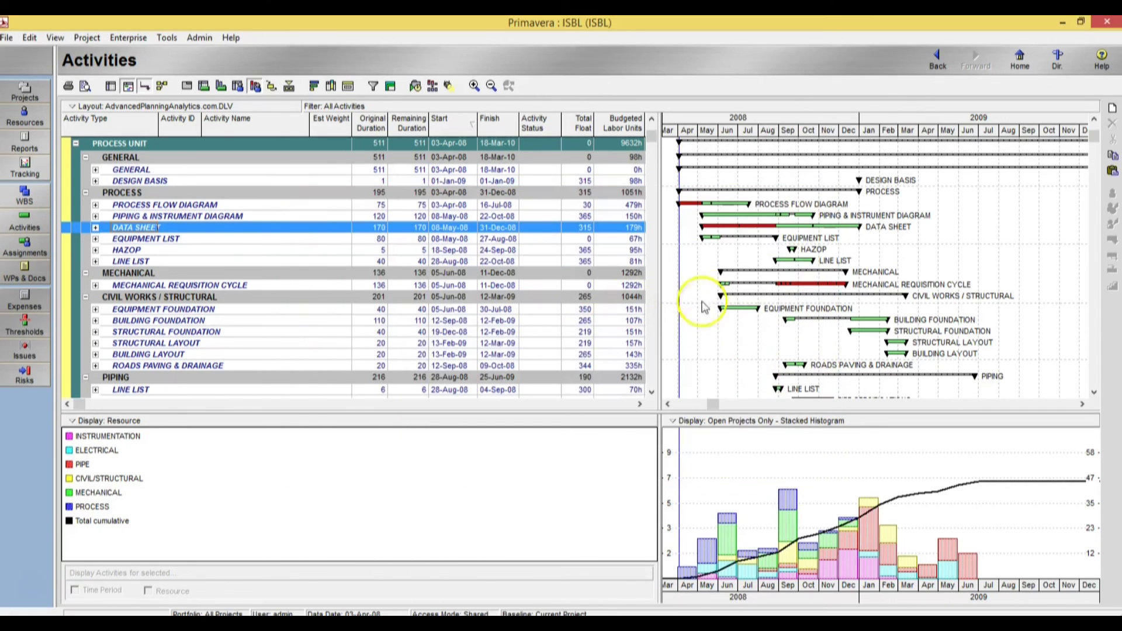
left_click_drag(1094, 139, 1104, 117)
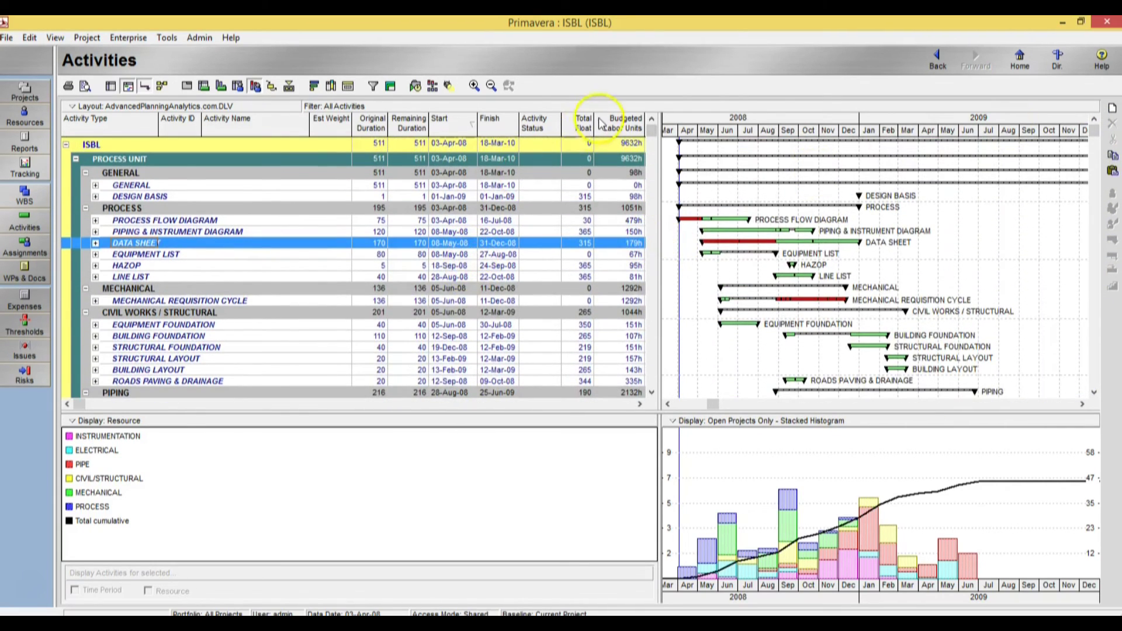
right_click(510, 126)
- Add the Performance % Complete column from Percent Completes, placed right after Finish
left_click(555, 301)
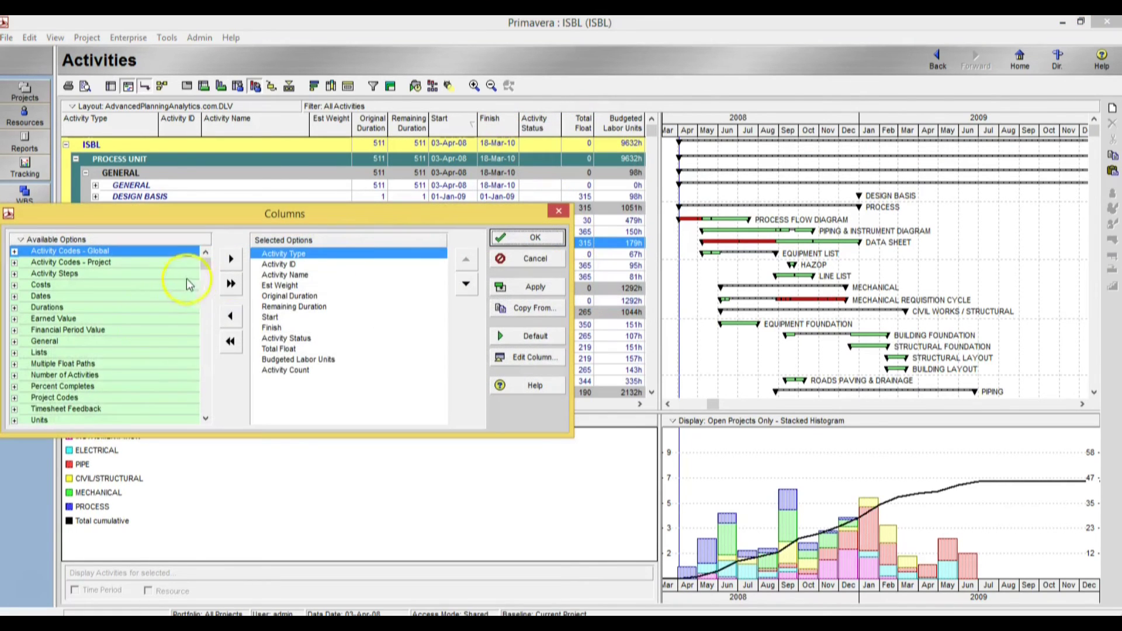
left_click(14, 387)
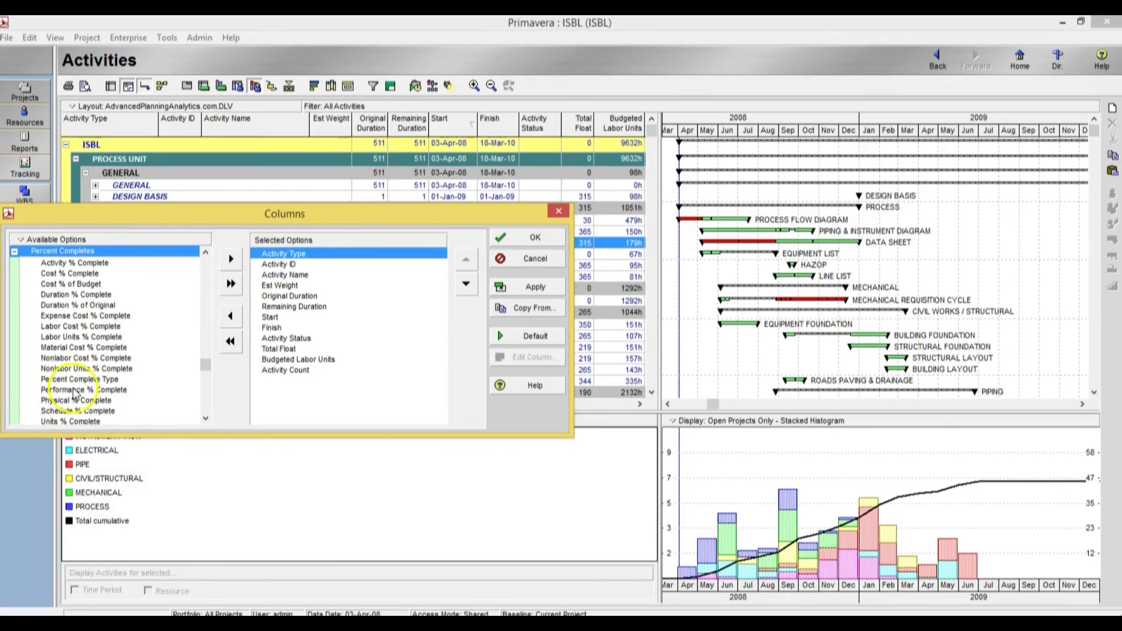
left_click(82, 390)
left_click(229, 259)
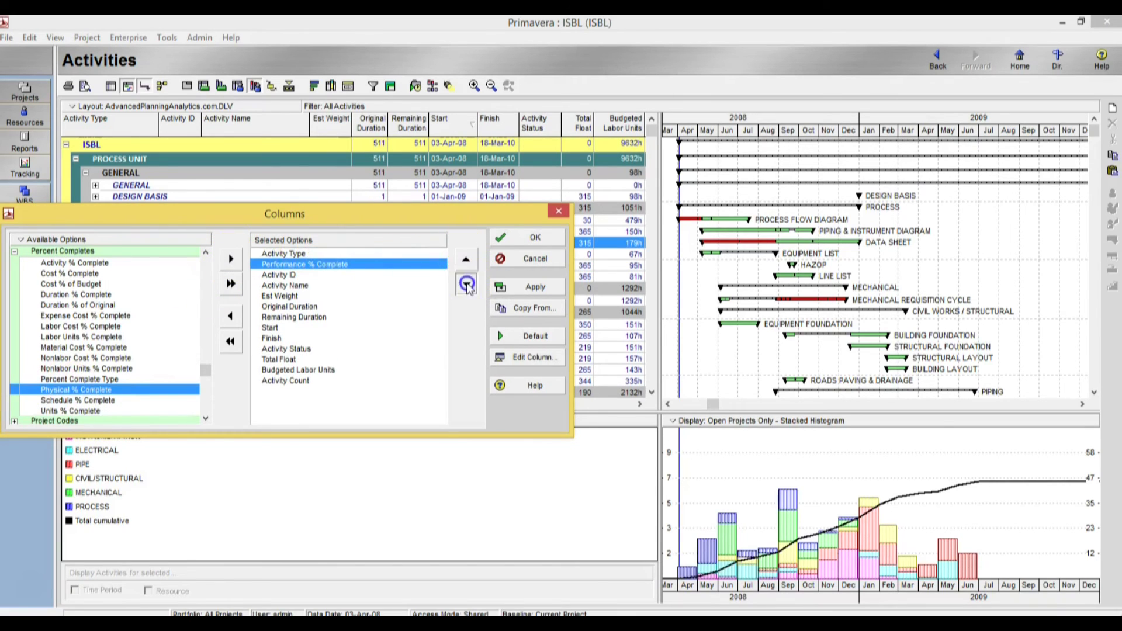
left_click(466, 284)
left_click(466, 285)
left_click(466, 285)
left_click(466, 285)
left_click(466, 285)
left_click(466, 285)
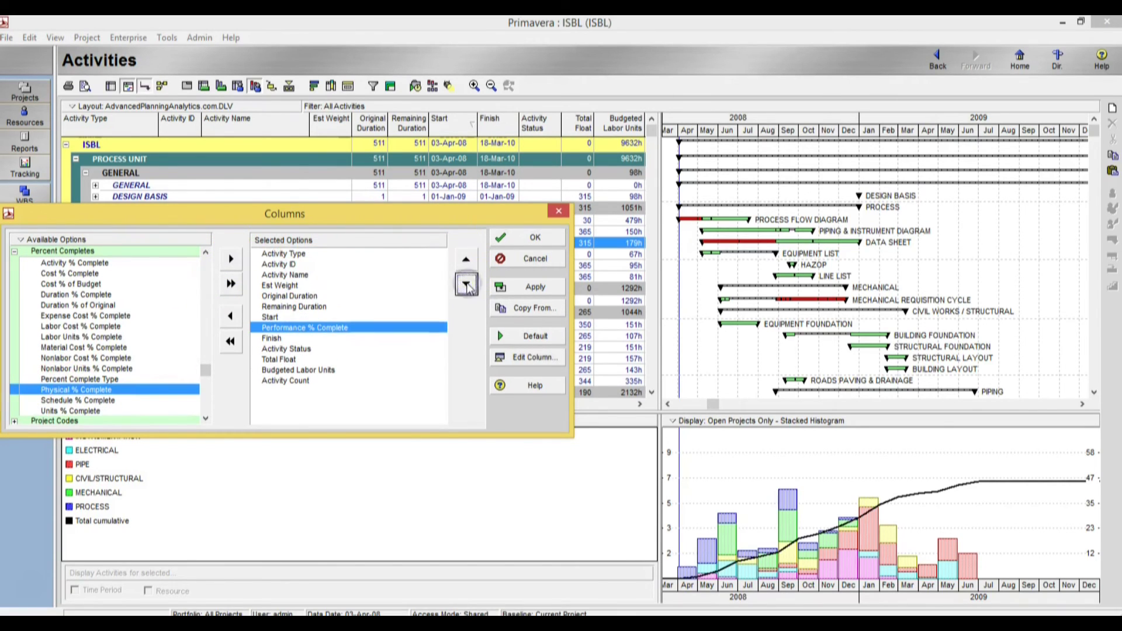
left_click(466, 285)
left_click(515, 236)
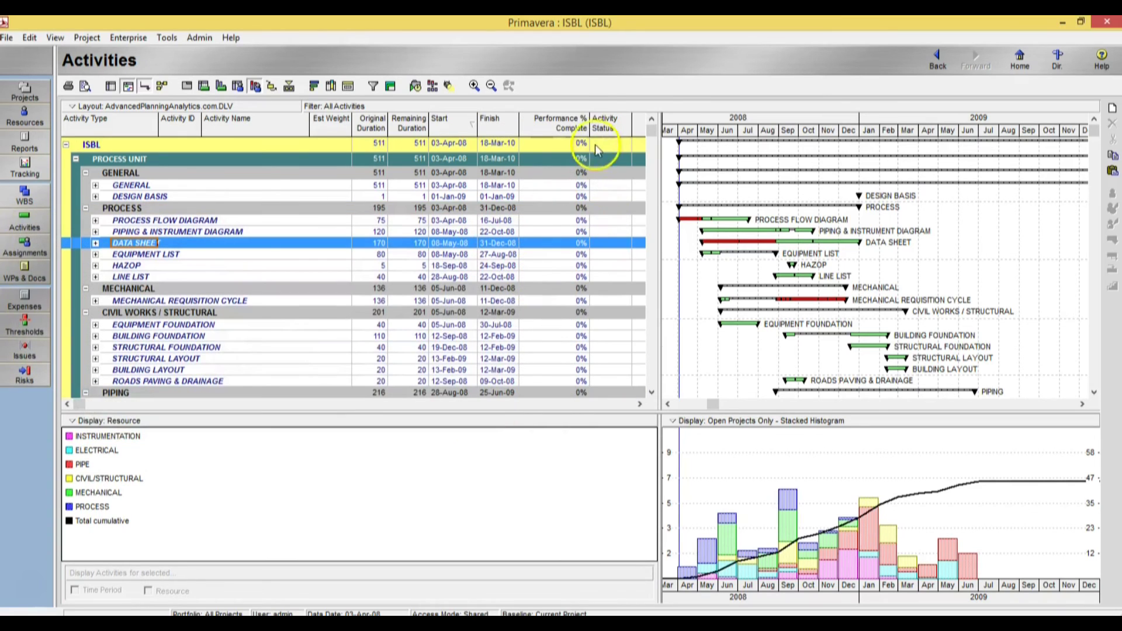
- Narrow the new column and widen the activity table to reveal Budgeted Labor Units
left_click_drag(591, 125, 571, 133)
left_click_drag(657, 163, 726, 163)
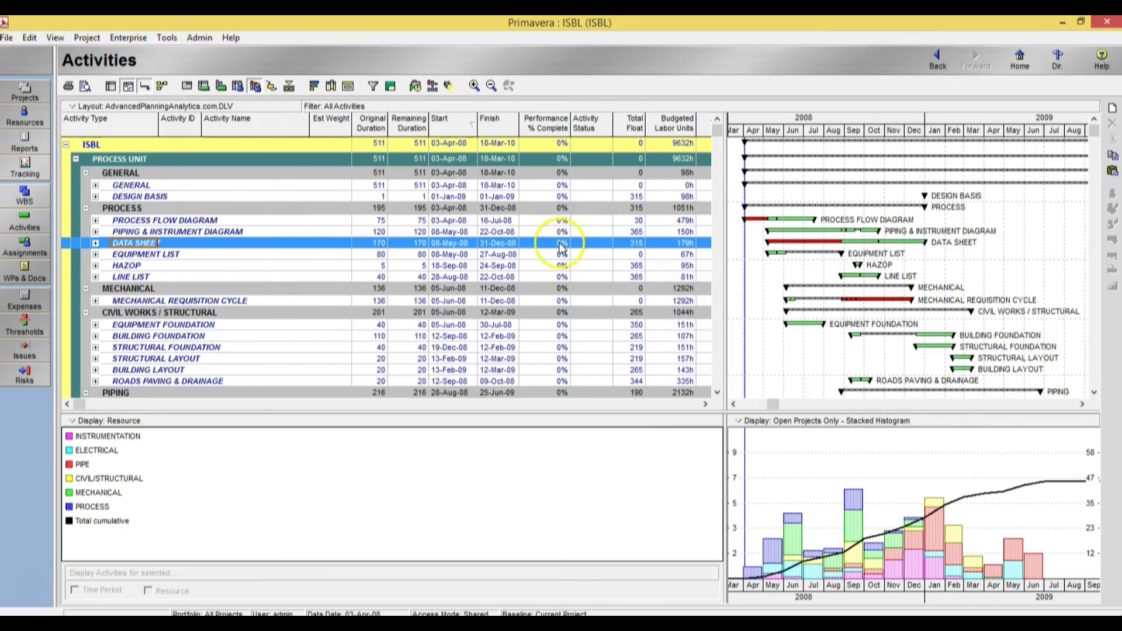
left_click(95, 243)
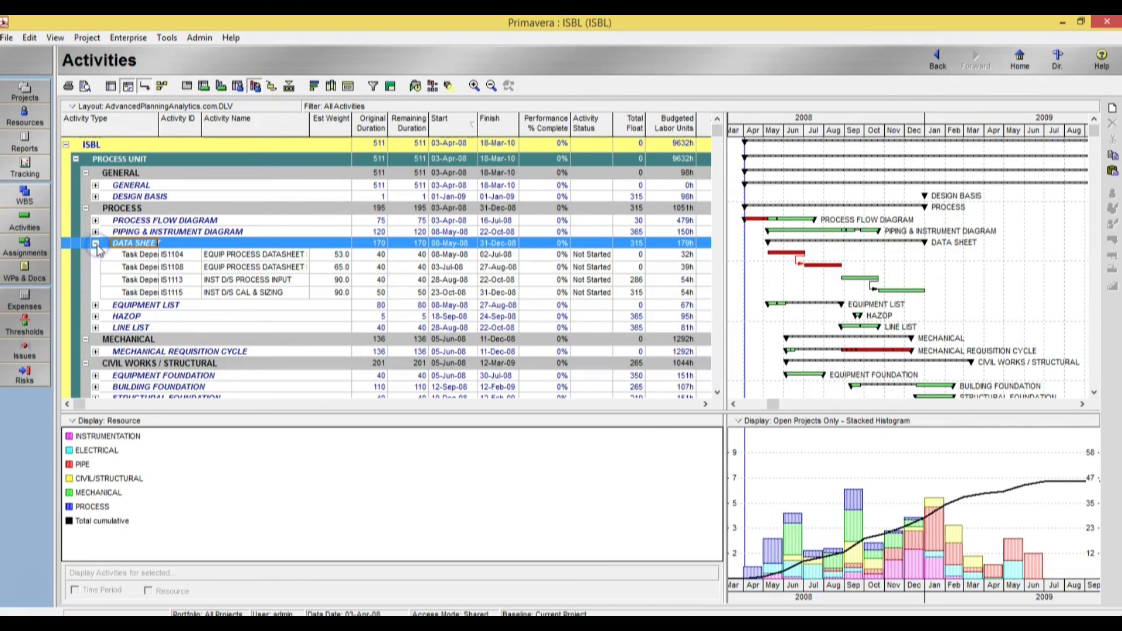
left_click(95, 243)
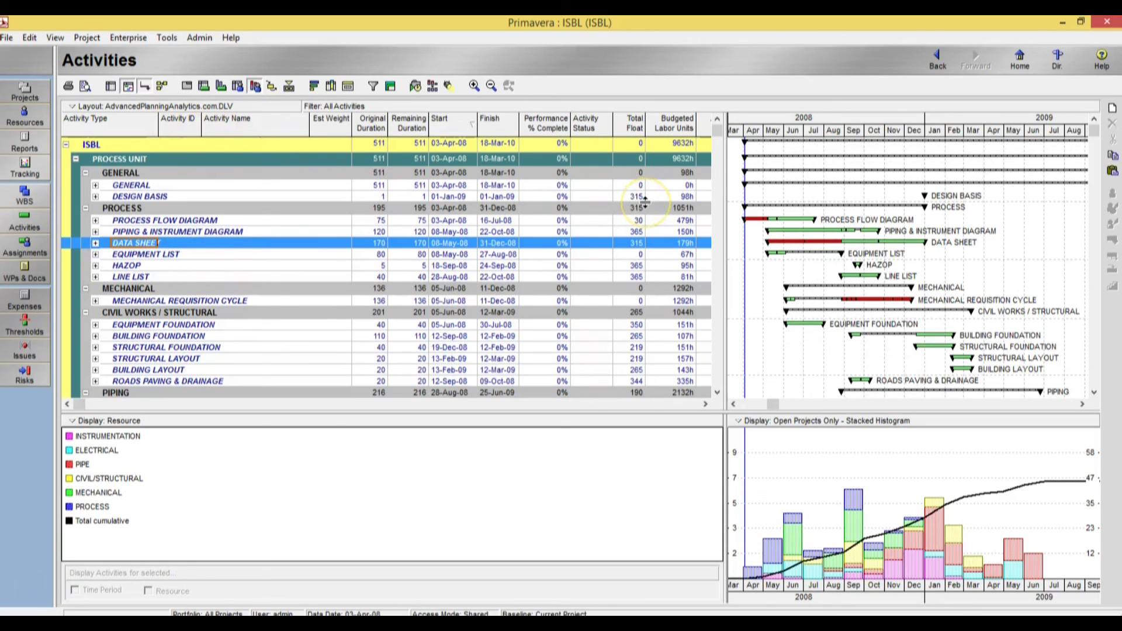
right_click(552, 129)
- Retitle the Performance % Complete column 'Earned %' with centre alignment
left_click(599, 305)
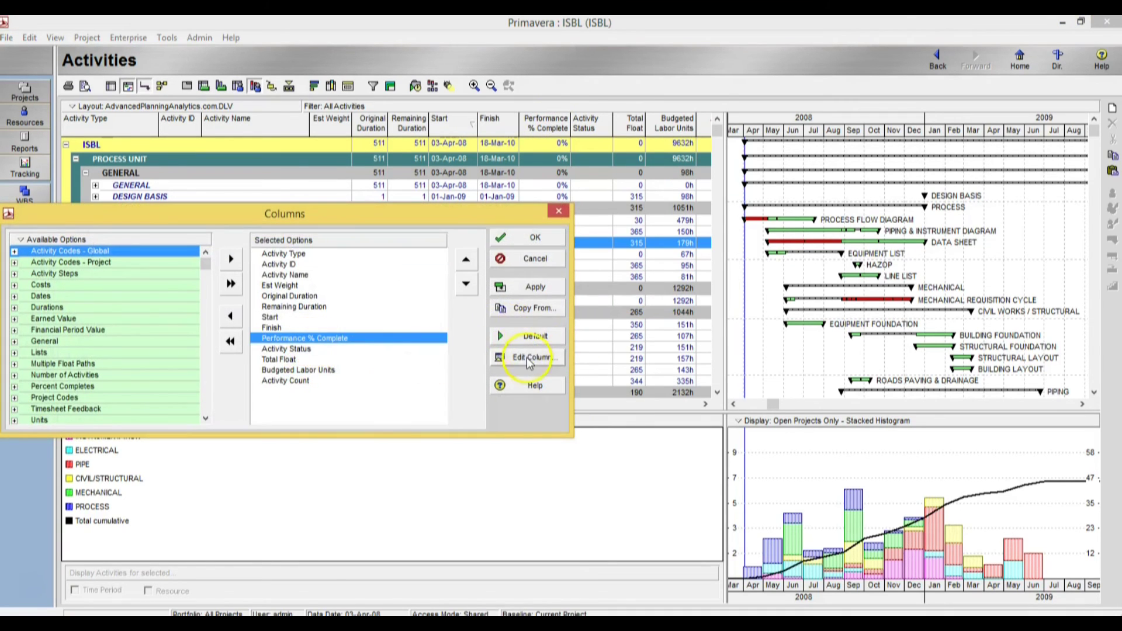
left_click(528, 359)
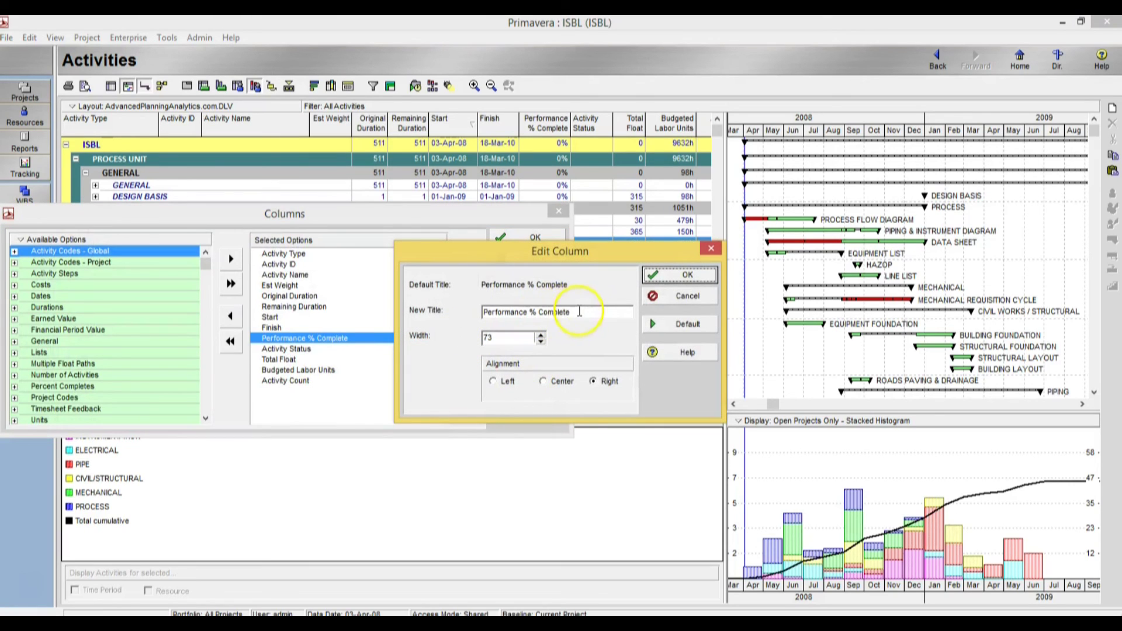
left_click(435, 334)
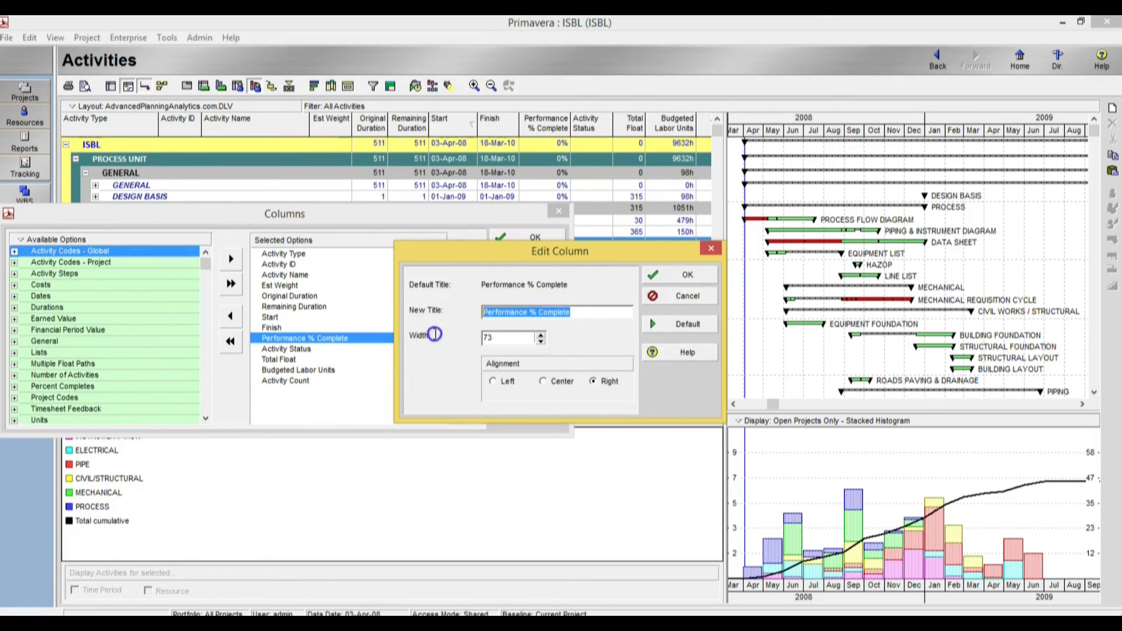
type("Earned %")
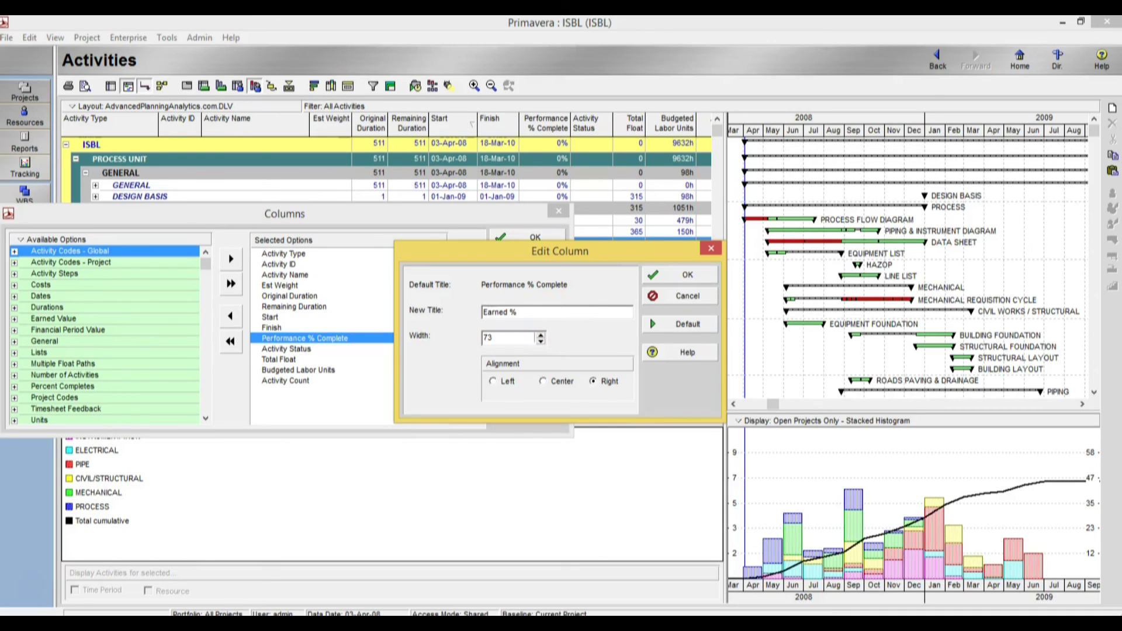
left_click(689, 280)
left_click(529, 236)
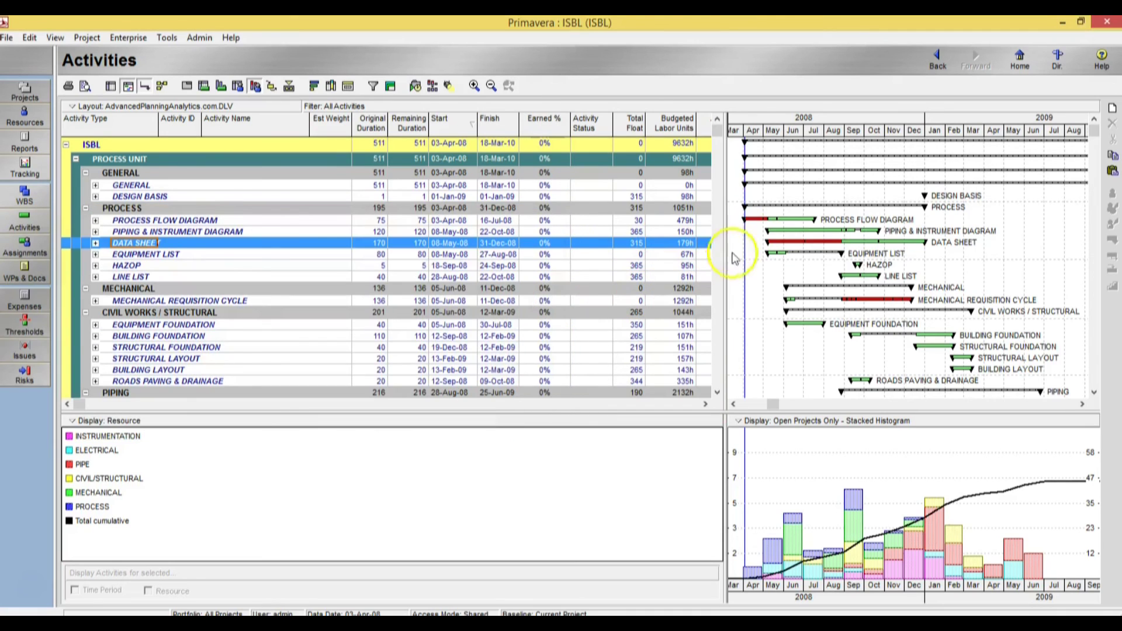
- Narrow the Earned % column and move the table splitter left to enlarge the Gantt
left_click_drag(571, 124, 563, 128)
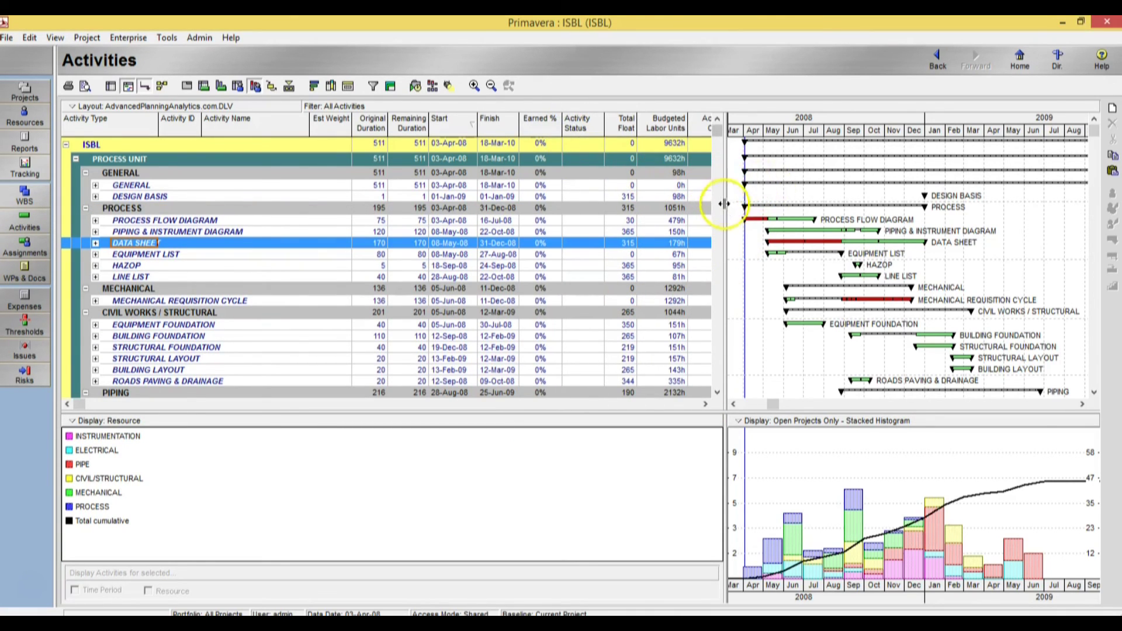
left_click_drag(724, 204, 708, 198)
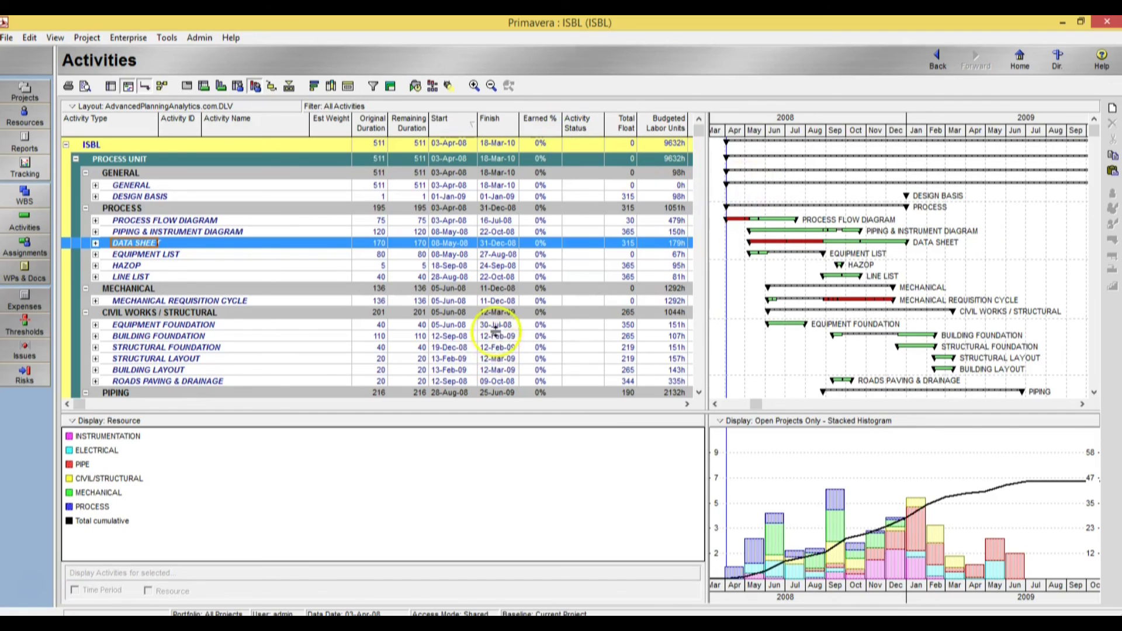